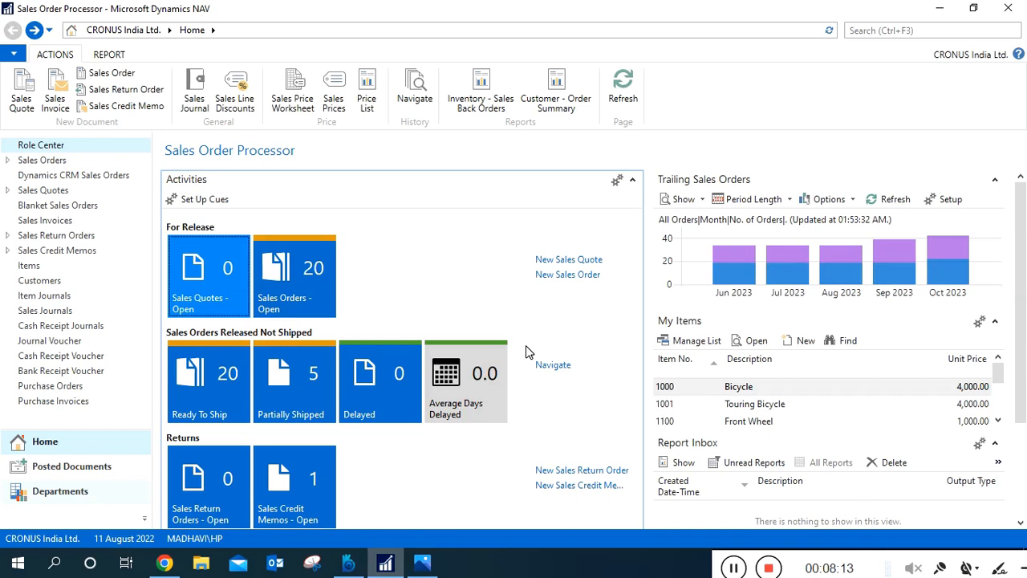
Search the pages for "questio" and open the Configuration Questionnaire page.
{"action": "left_click", "coordinate": [873, 30]}
{"action": "type", "text": "ques"}
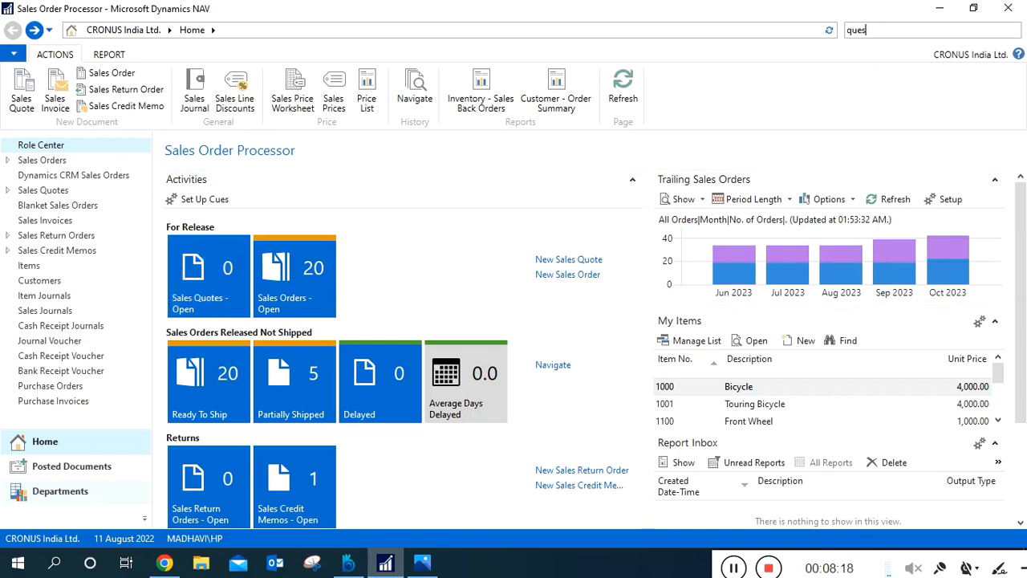
{"action": "type", "text": "tio"}
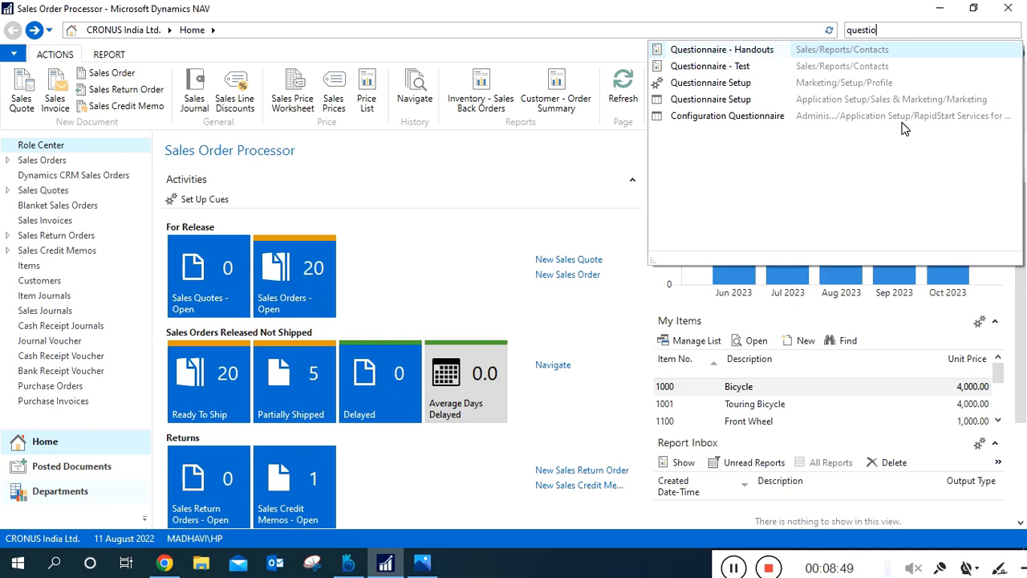
{"action": "left_click", "coordinate": [777, 116]}
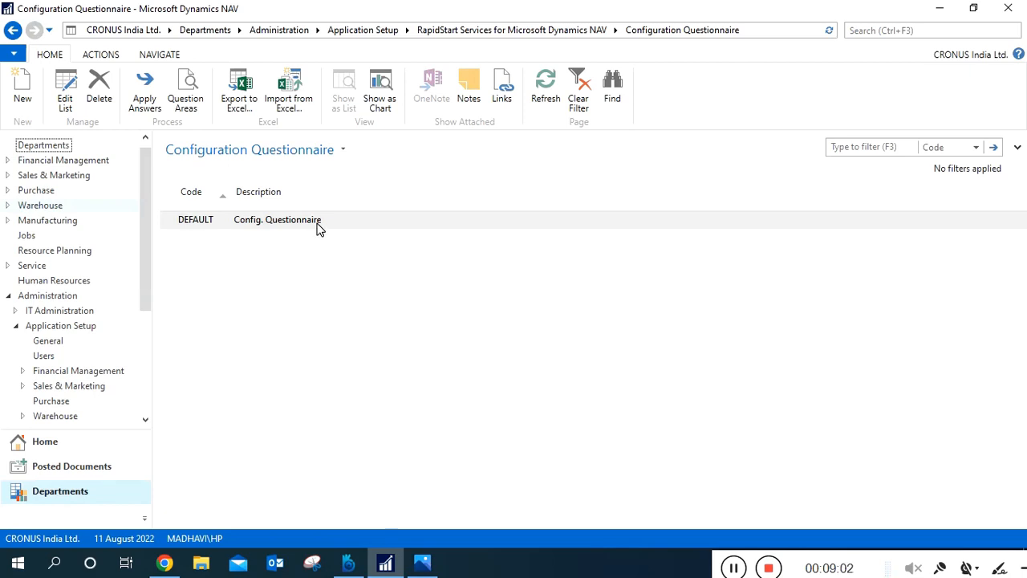
Open the DEFAULT questionnaire's question areas and bring up the General Ledger Setup area (GL) for editing in a maximized window.
{"action": "left_click", "coordinate": [190, 110]}
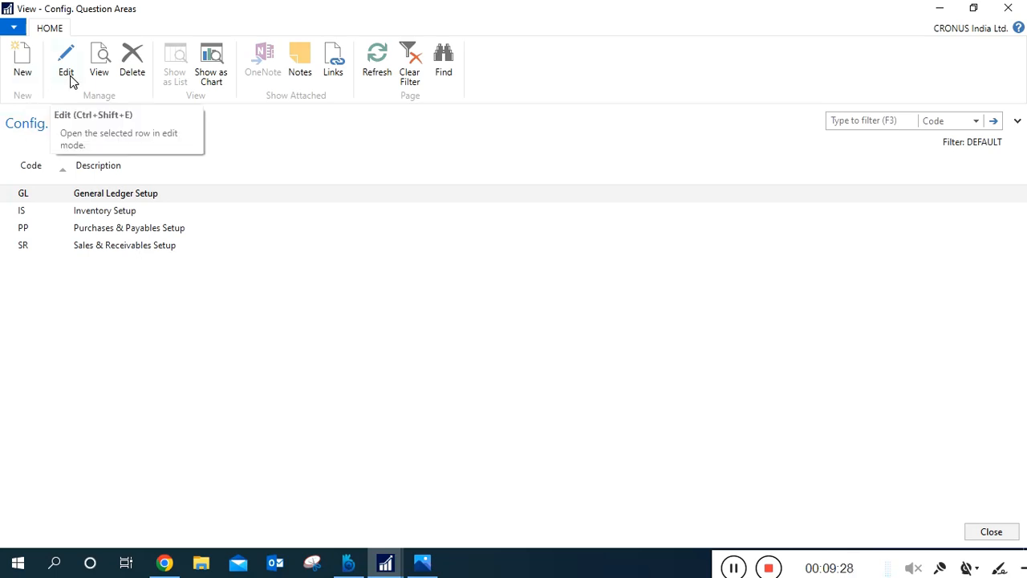
{"action": "left_click", "coordinate": [1, 197]}
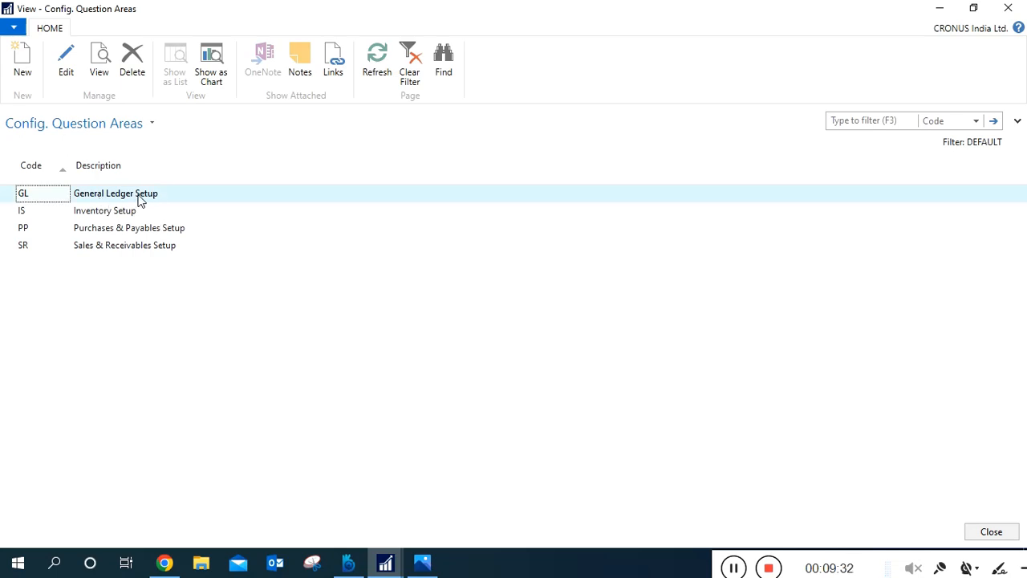
{"action": "left_click", "coordinate": [66, 80]}
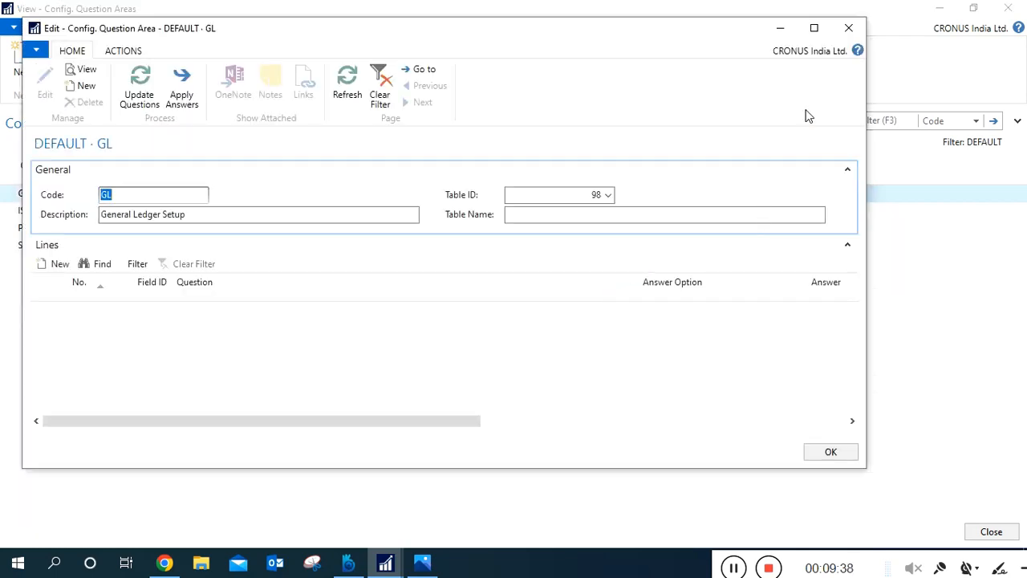
{"action": "left_click", "coordinate": [814, 28]}
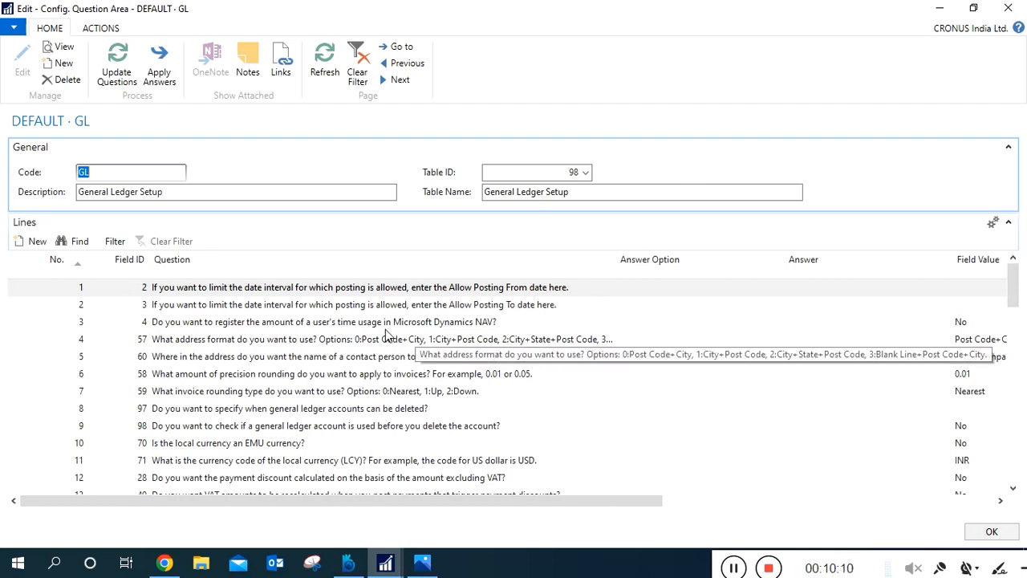
Examine the General Ledger Setup area's description and its question lines, including the Answer Option, Answer, Field Value and Reference columns.
{"action": "left_click", "coordinate": [279, 194]}
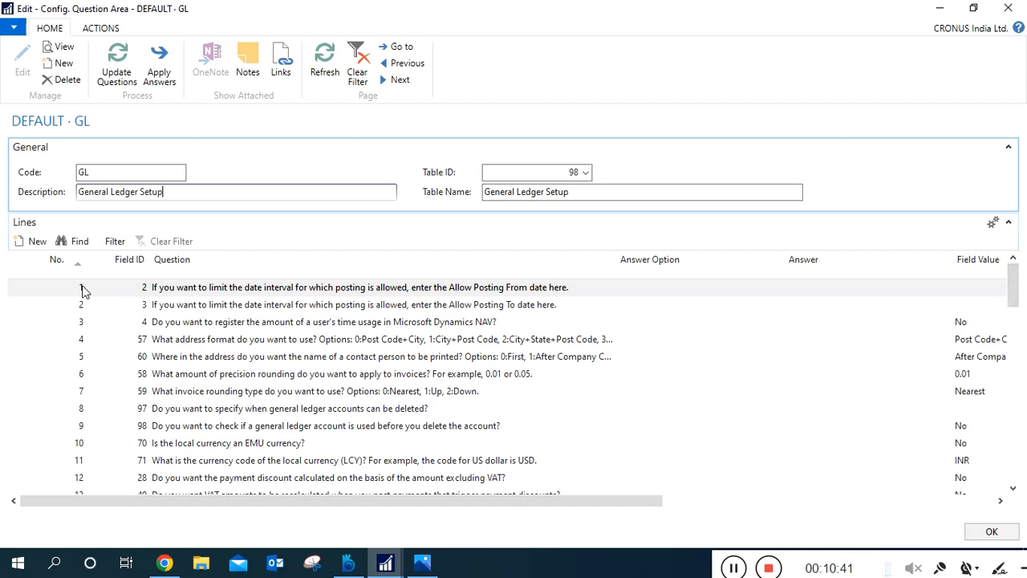
{"action": "left_click", "coordinate": [145, 293]}
{"action": "left_click", "coordinate": [224, 197]}
{"action": "mouse_move", "coordinate": [1016, 300]}
{"action": "left_mouse_down"}
{"action": "mouse_move", "coordinate": [1016, 313]}
{"action": "mouse_move", "coordinate": [1015, 283]}
{"action": "left_mouse_up"}
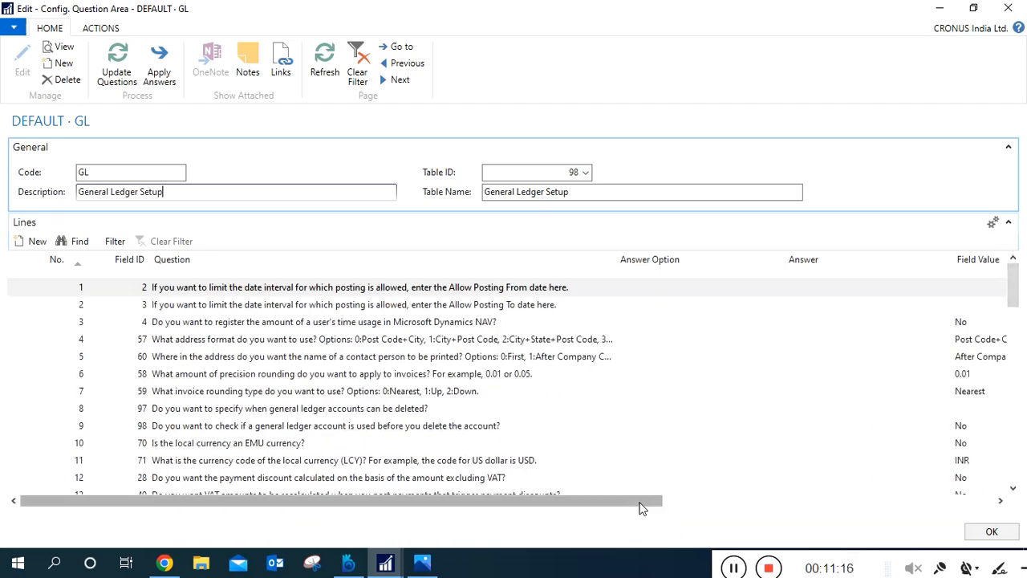
{"action": "left_click_drag", "start_coordinate": [642, 507], "coordinate": [831, 500]}
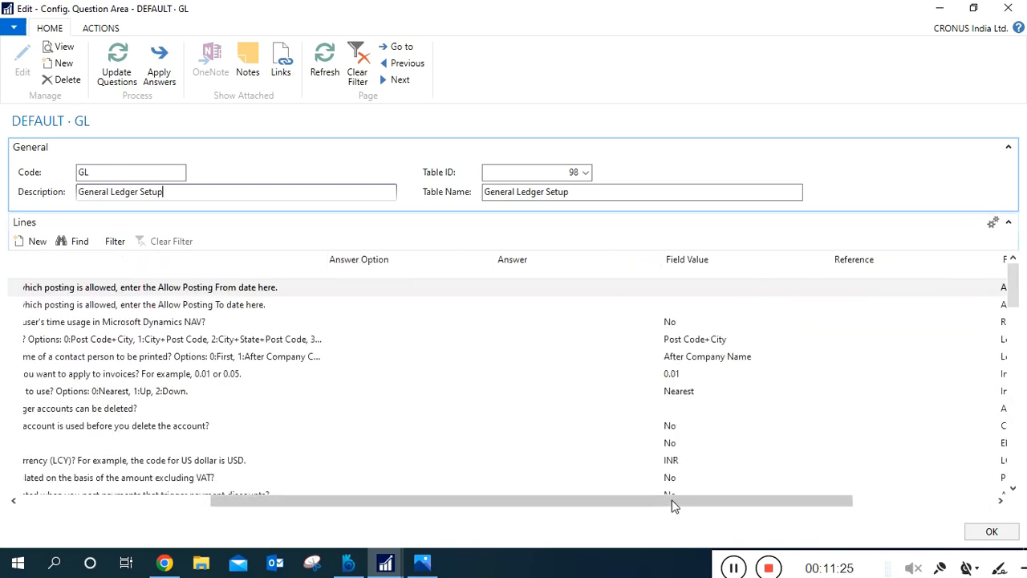
{"action": "left_click_drag", "start_coordinate": [674, 505], "coordinate": [603, 507]}
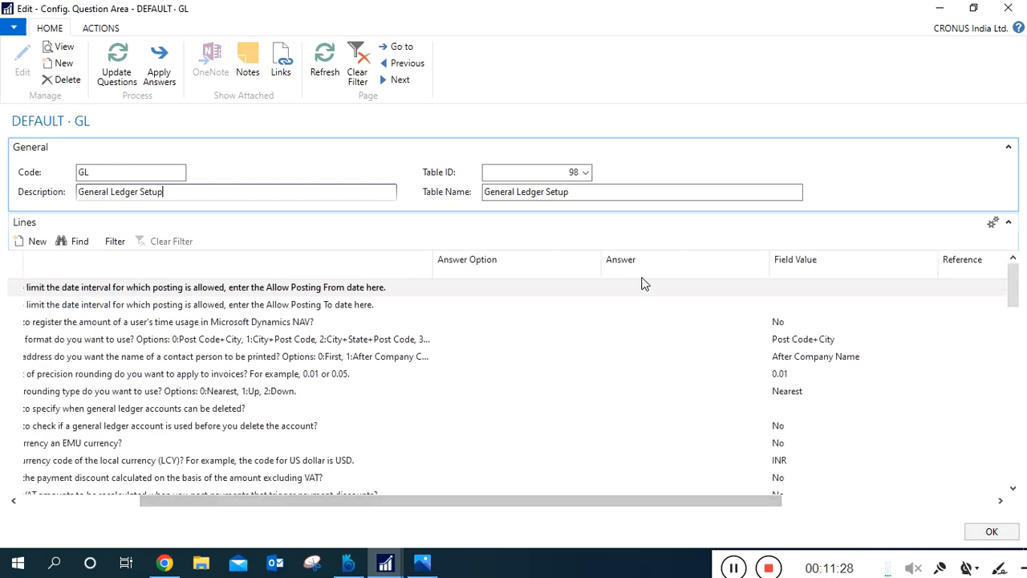
{"action": "left_click", "coordinate": [621, 291]}
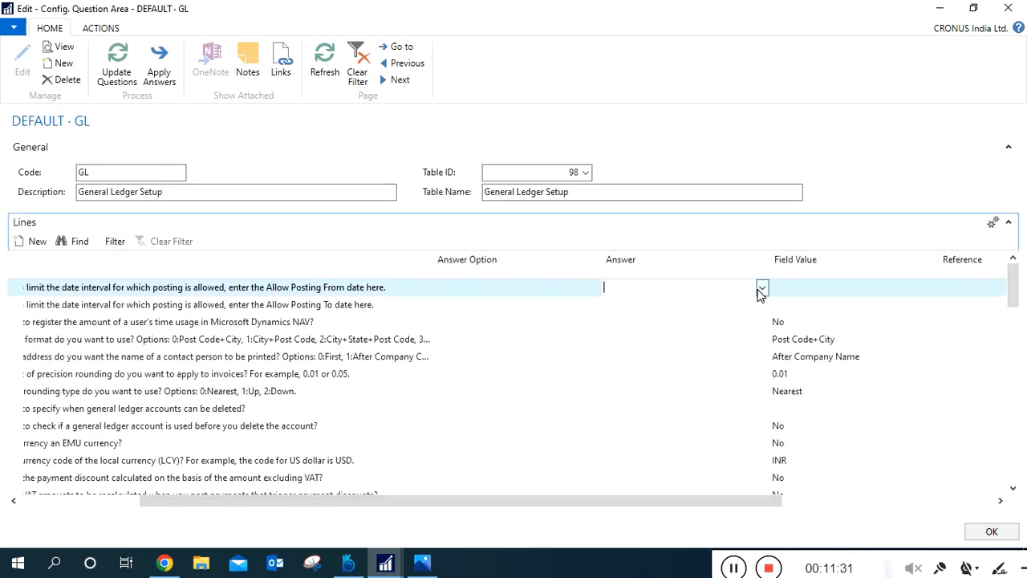
{"action": "left_click", "coordinate": [453, 290]}
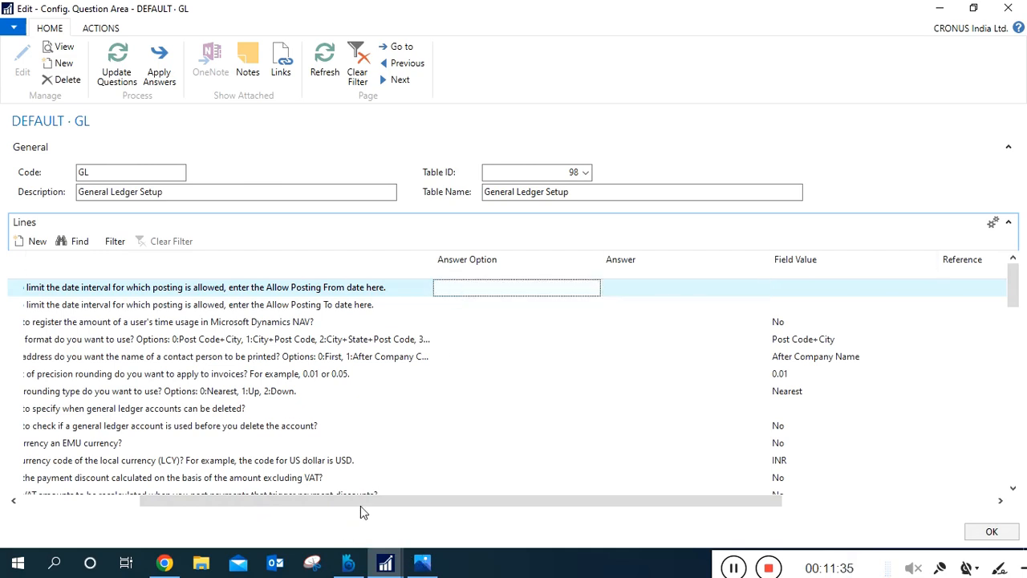
{"action": "left_click_drag", "start_coordinate": [378, 503], "coordinate": [223, 512]}
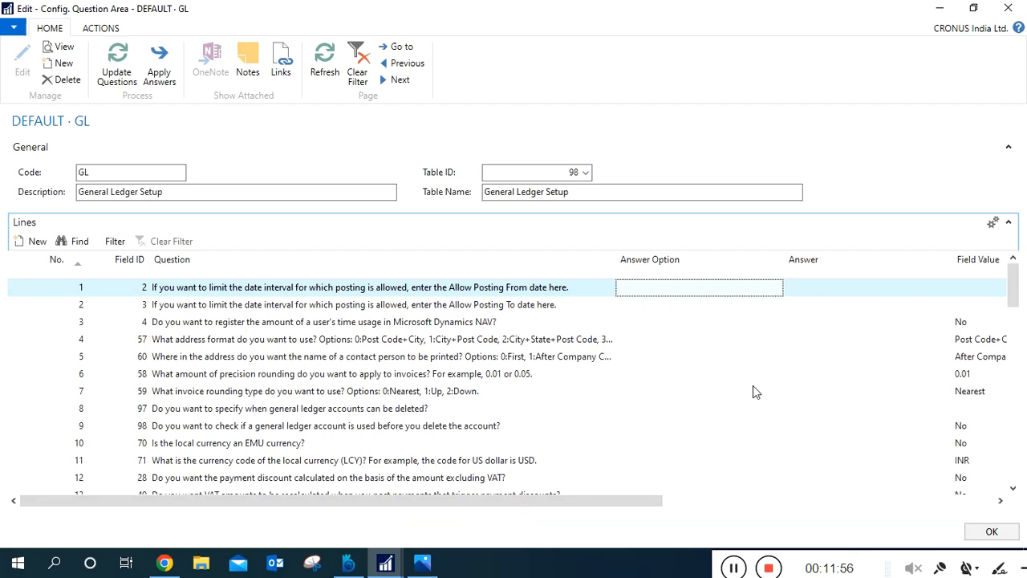
Examine the local currency questions on lines 10 and 11 (EMU currency and LCY code) together with their field values.
{"action": "left_click_drag", "start_coordinate": [1012, 298], "coordinate": [1014, 317]}
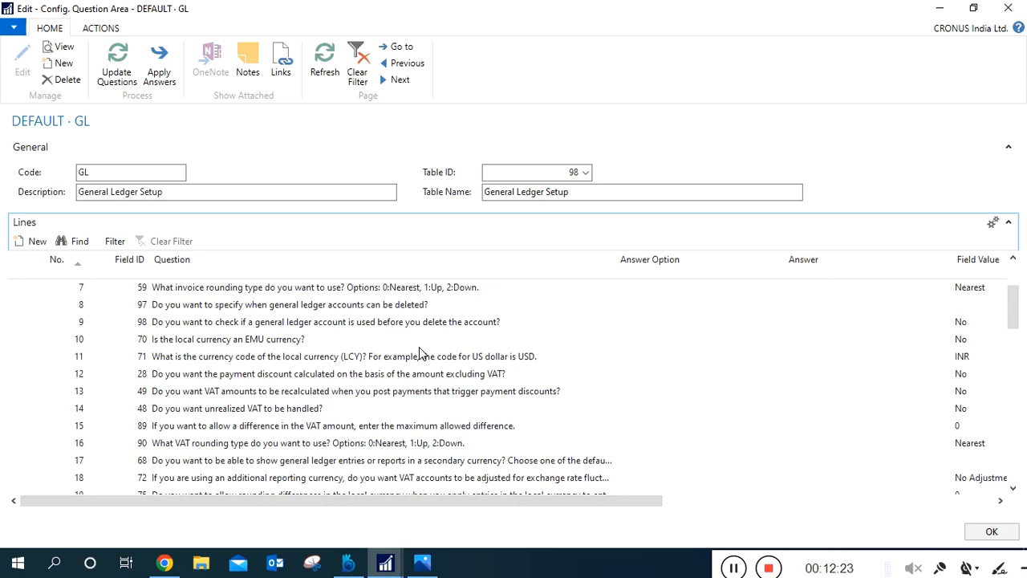
{"action": "left_click", "coordinate": [359, 362]}
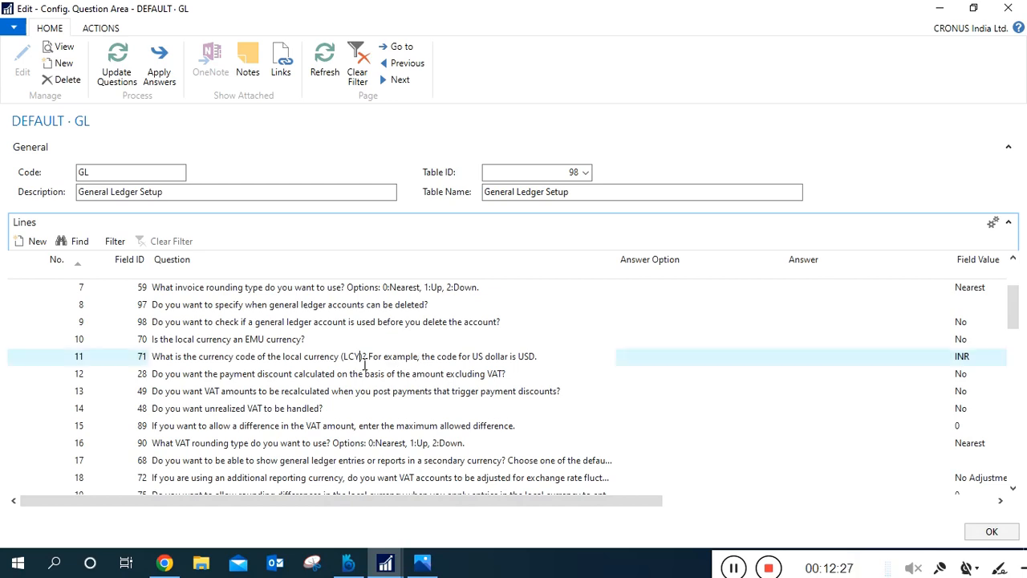
{"action": "left_click", "coordinate": [323, 345]}
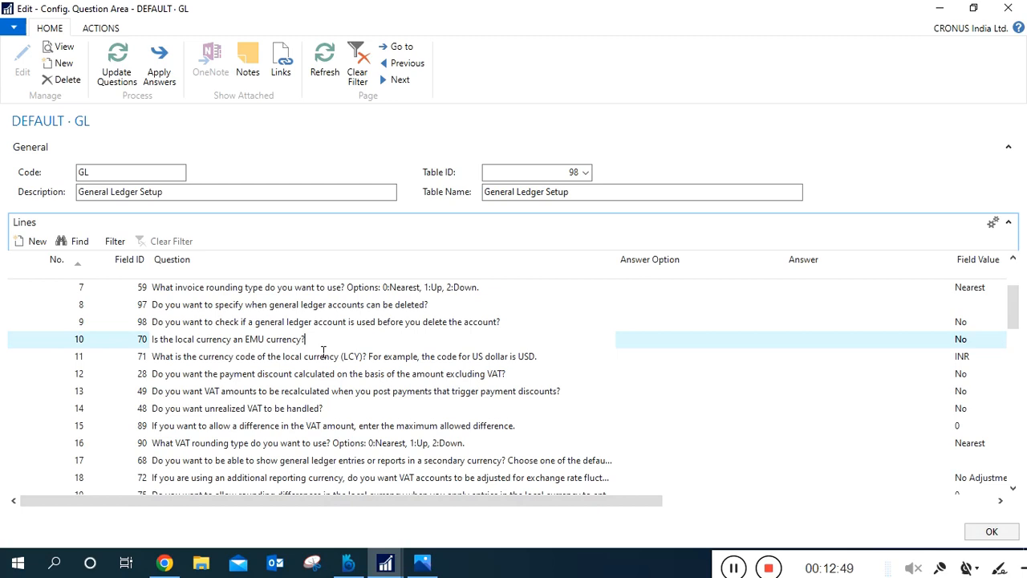
{"action": "left_click", "coordinate": [970, 348]}
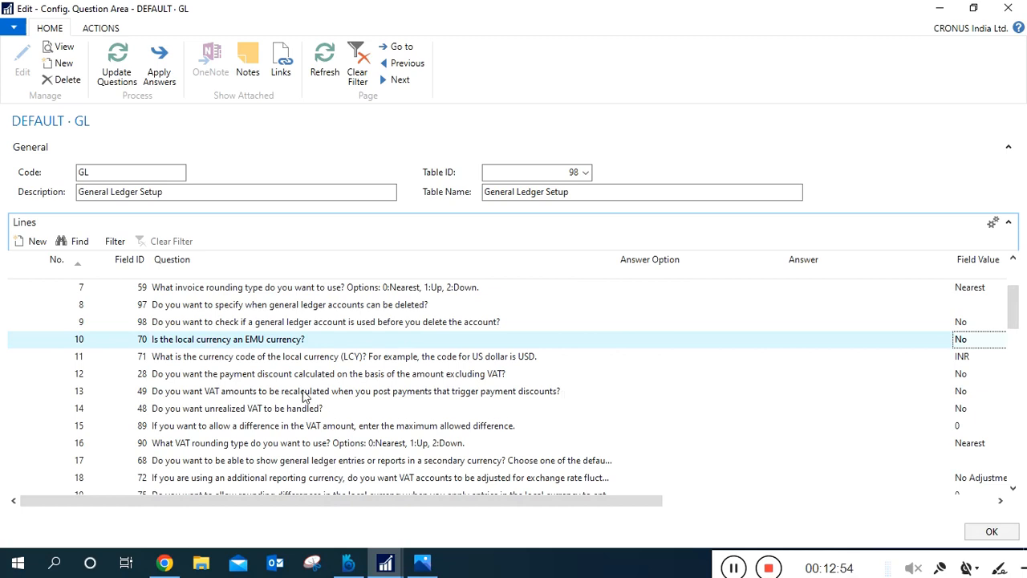
{"action": "left_click", "coordinate": [299, 358]}
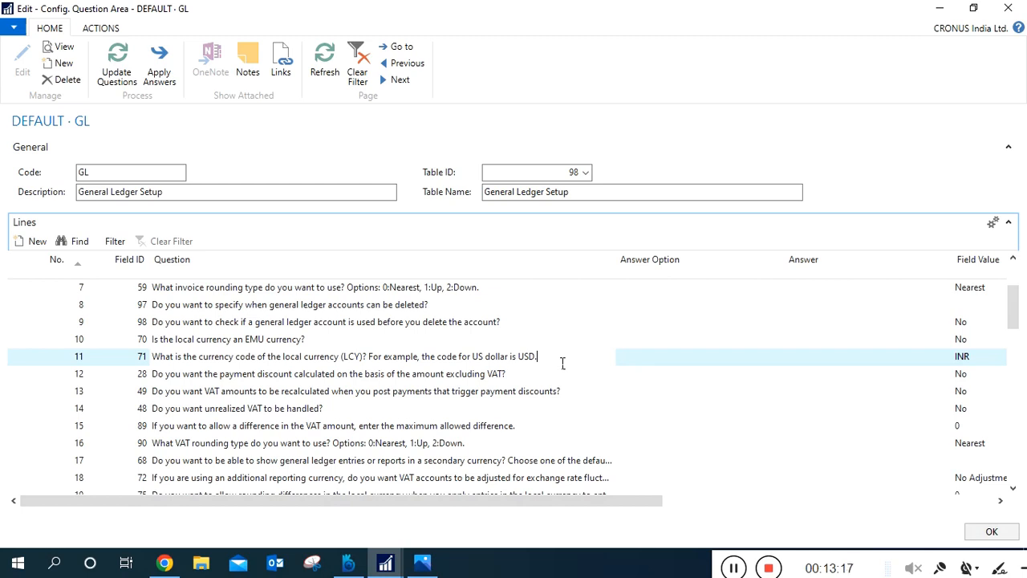
{"action": "left_click", "coordinate": [974, 359]}
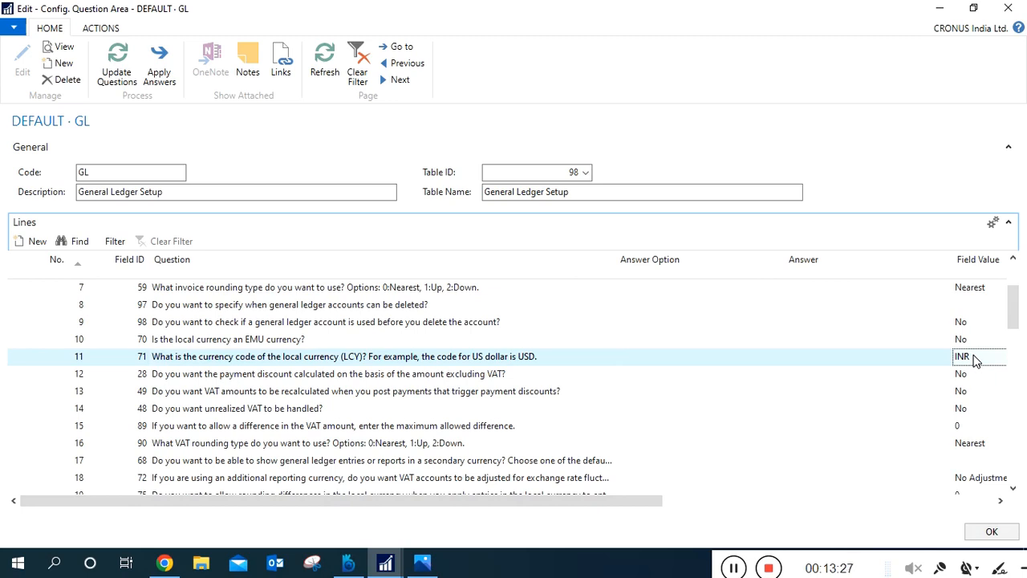
{"action": "left_click", "coordinate": [584, 361]}
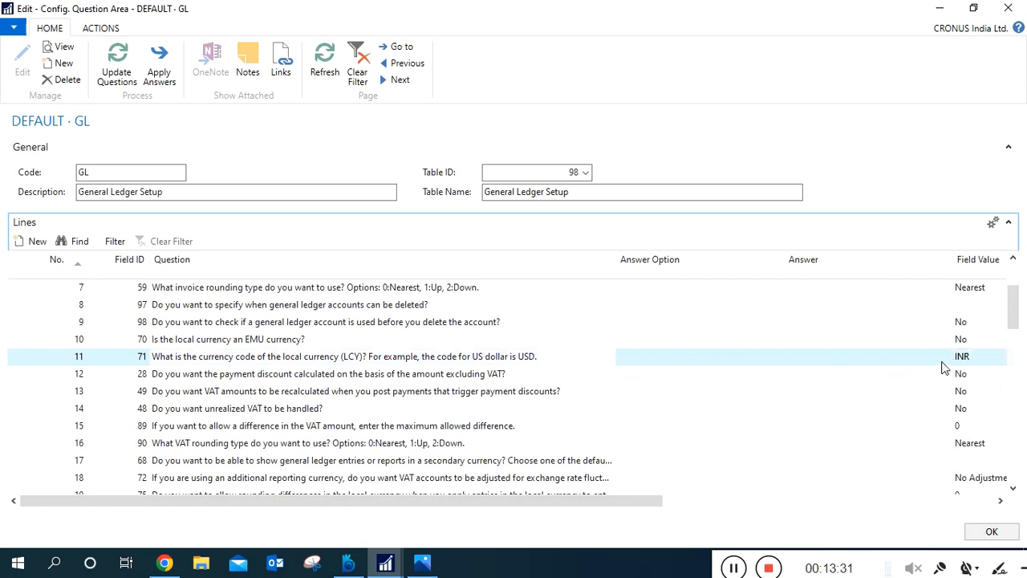
{"action": "left_click", "coordinate": [959, 362]}
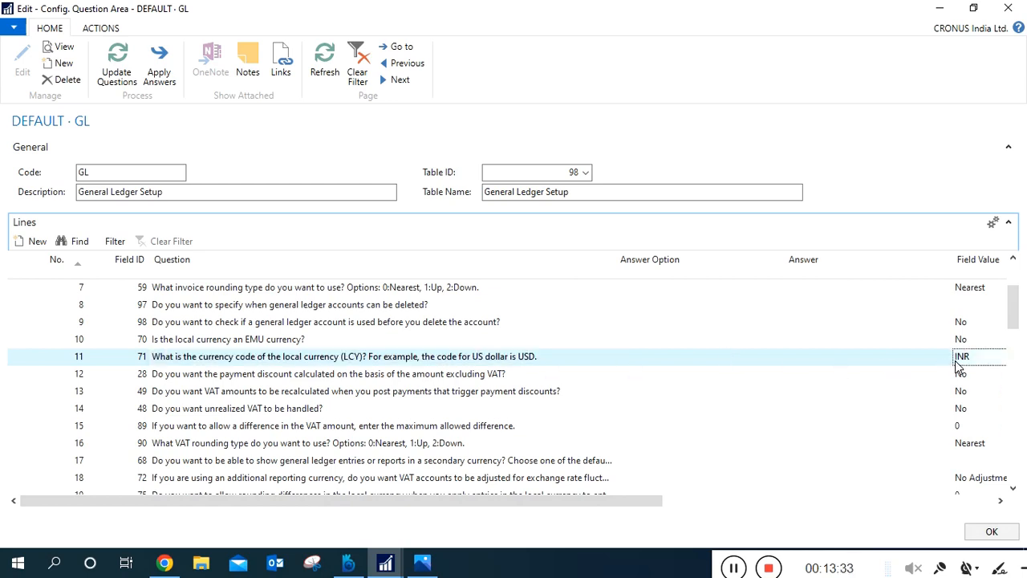
Examine the payment discount, VAT, secondary currency and payment tolerance questions from line 12 to line 26, and close the question area.
{"action": "left_click", "coordinate": [338, 379]}
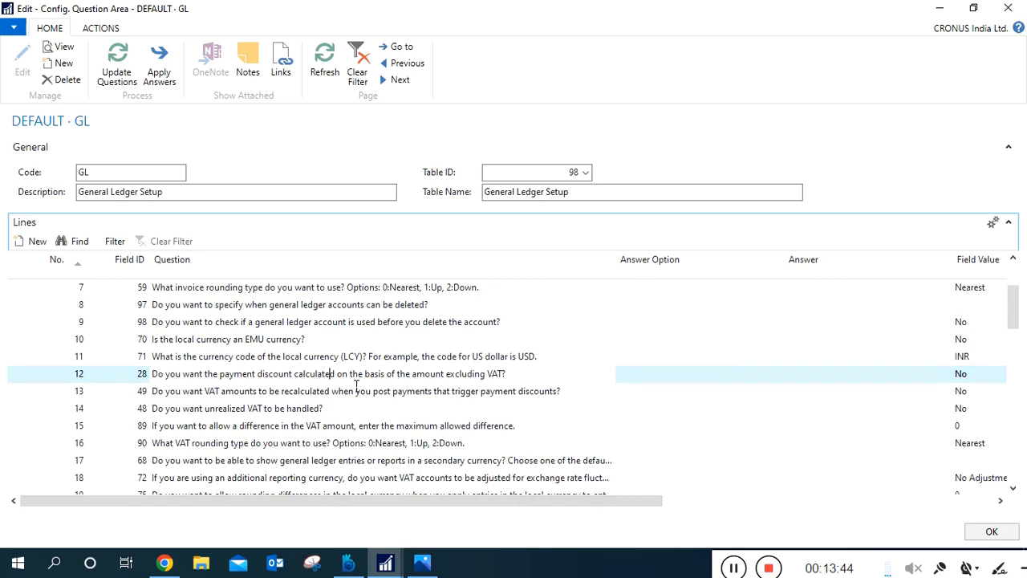
{"action": "left_click", "coordinate": [329, 396]}
{"action": "left_click", "coordinate": [334, 426]}
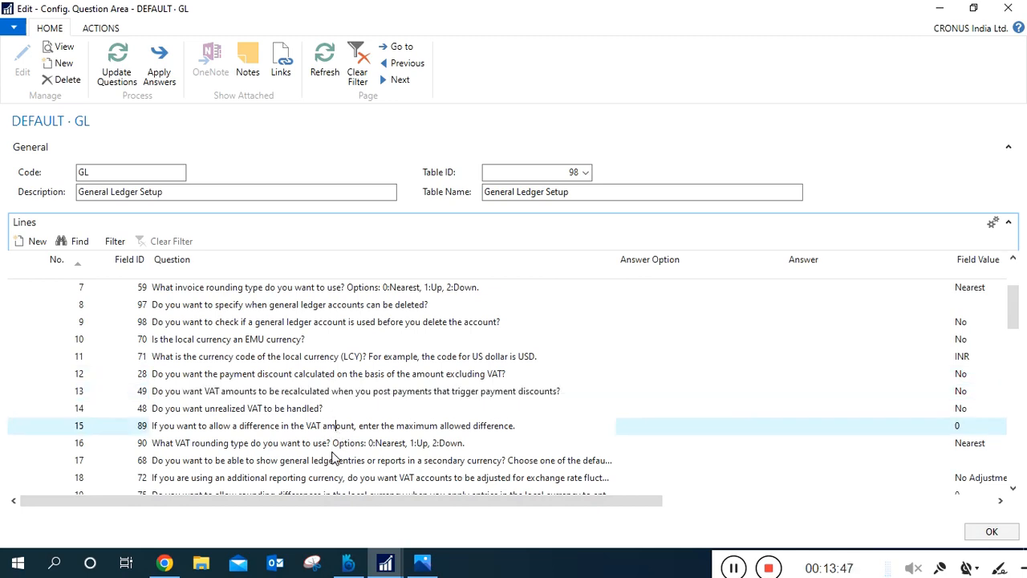
{"action": "key", "text": "Down"}
{"action": "left_click", "coordinate": [335, 466]}
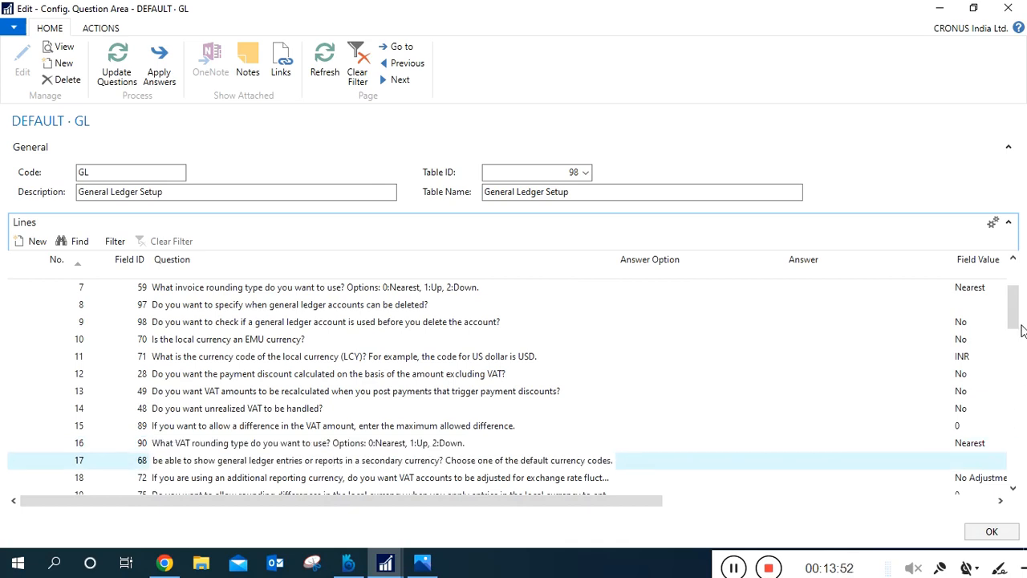
{"action": "left_click_drag", "start_coordinate": [1015, 317], "coordinate": [1020, 424]}
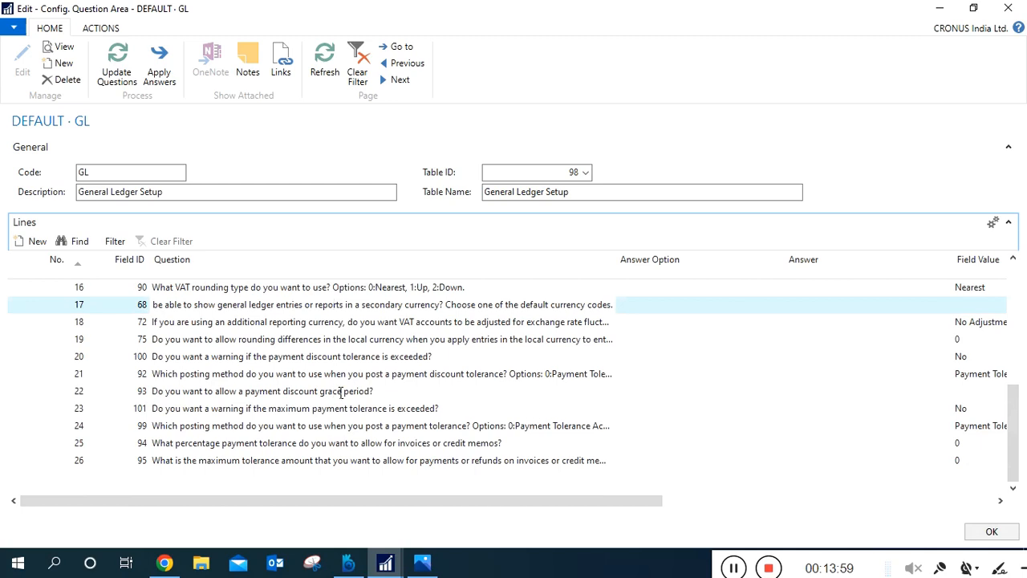
{"action": "left_click", "coordinate": [342, 391]}
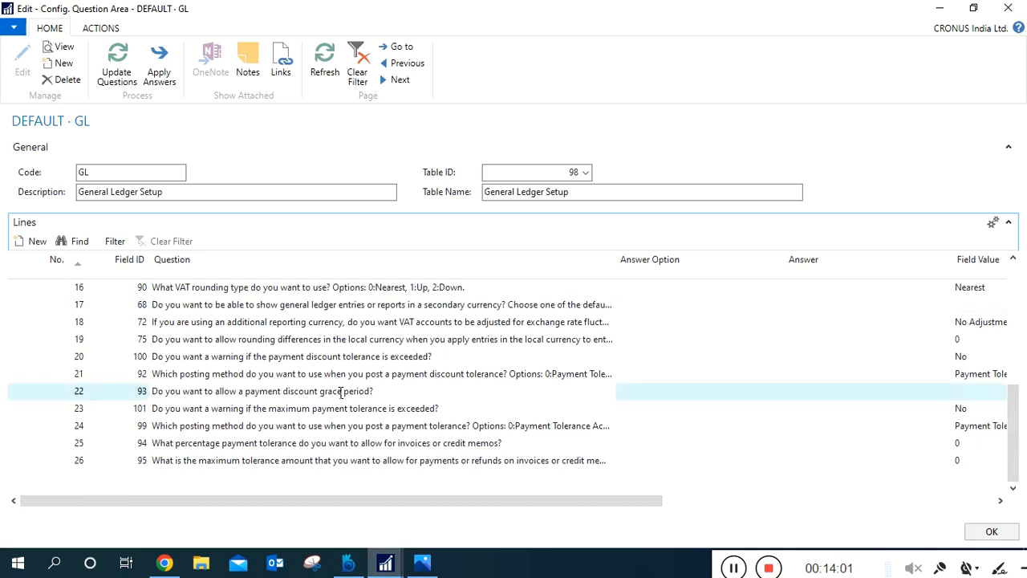
{"action": "left_click", "coordinate": [341, 463]}
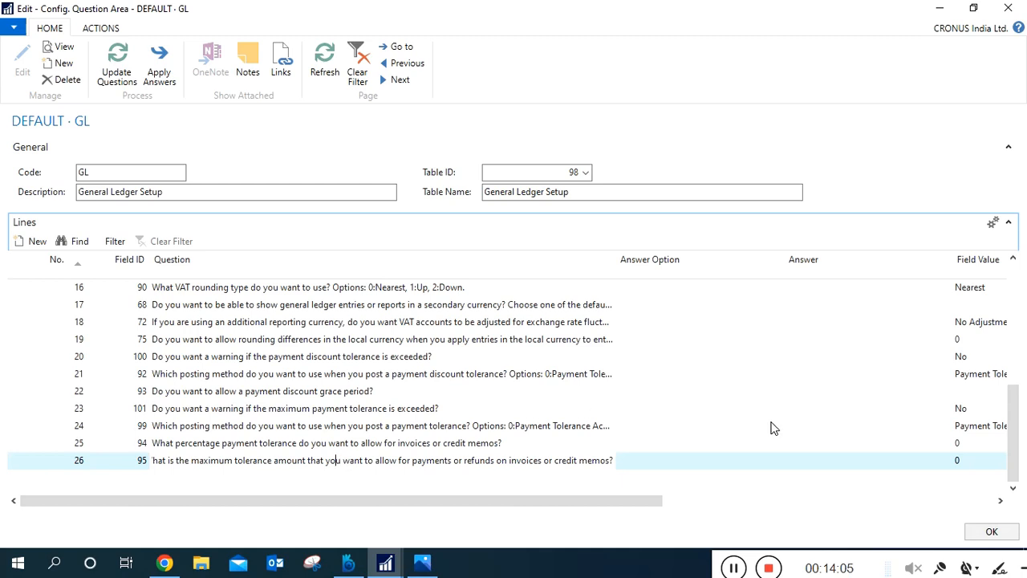
{"action": "left_click", "coordinate": [987, 539]}
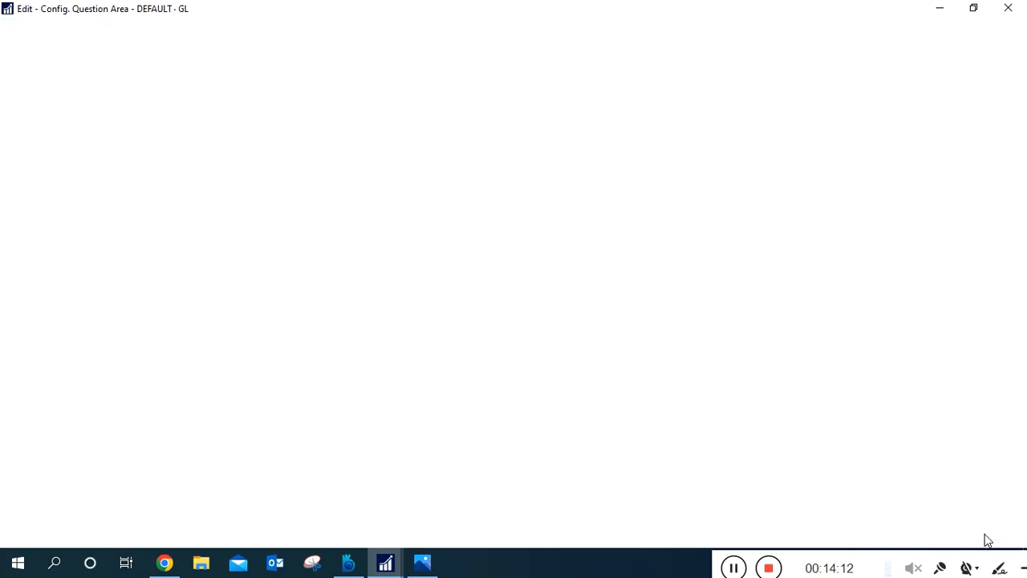
Minimize the question areas window, search the pages for "general ledger" and open General Ledger Setup under Departments/Financial Management/Setup.
{"action": "left_click", "coordinate": [940, 9]}
{"action": "left_click", "coordinate": [938, 32]}
{"action": "type", "text": "ge"}
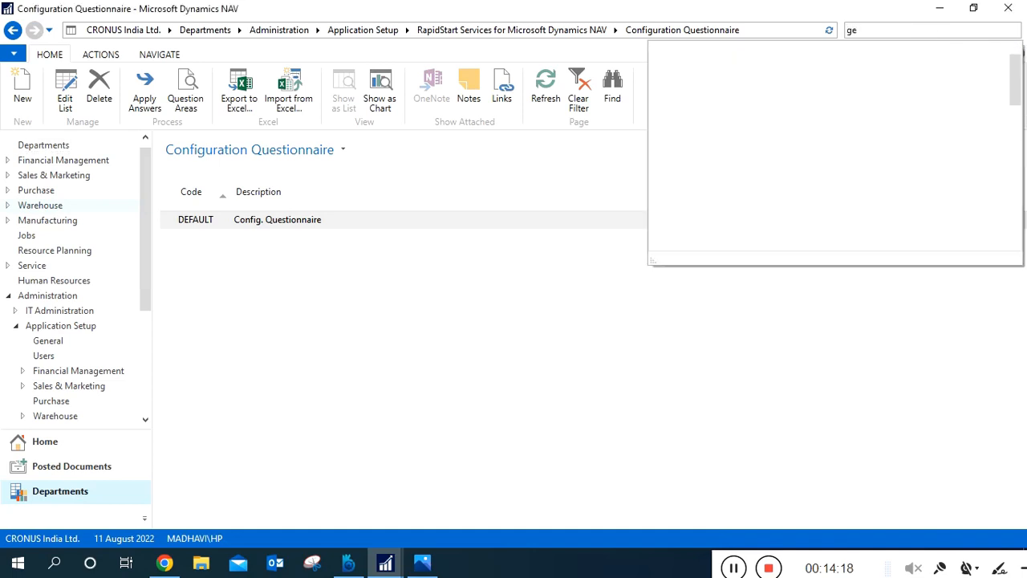
{"action": "type", "text": "neral "}
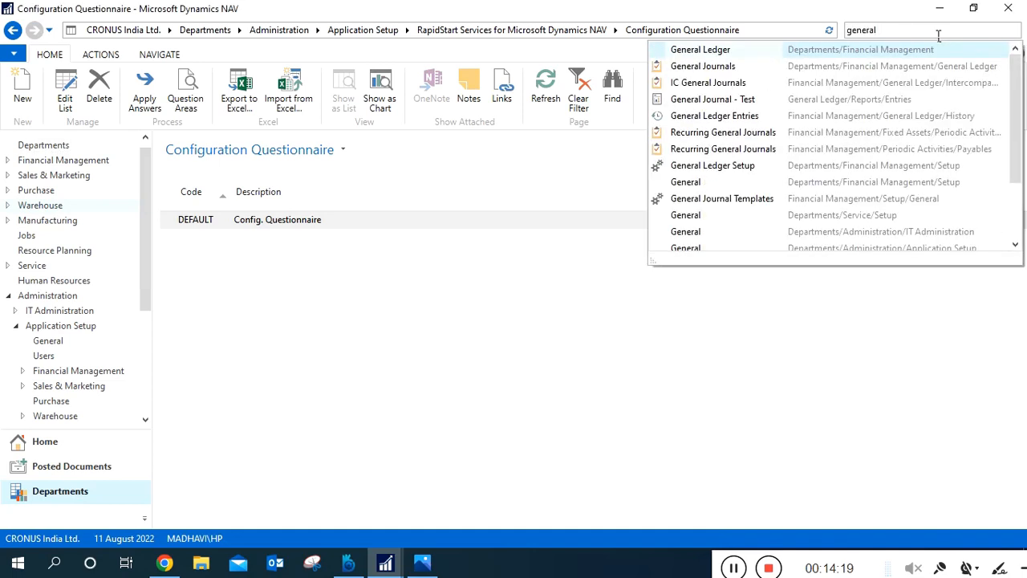
{"action": "type", "text": "ledger"}
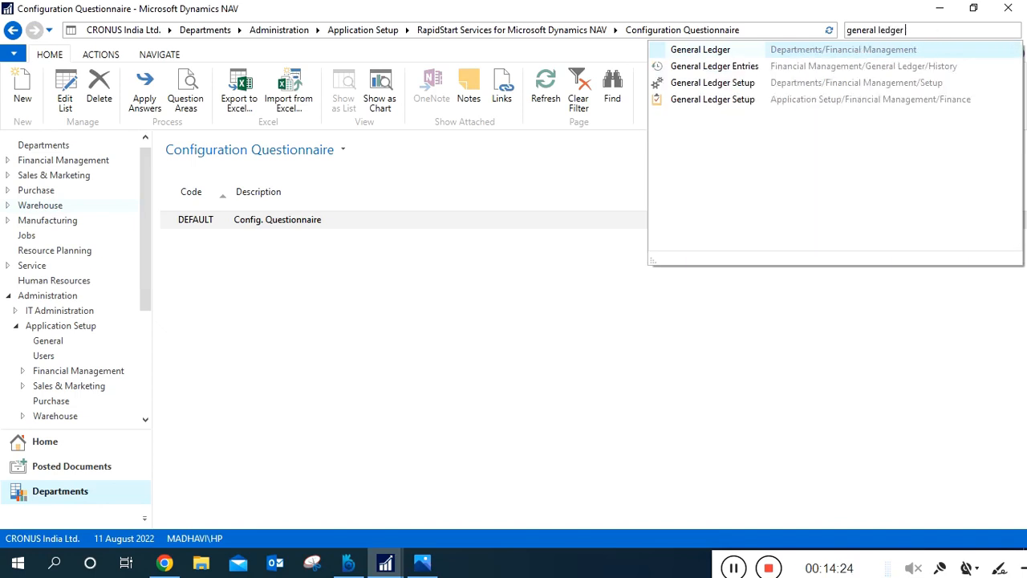
{"action": "left_click", "coordinate": [755, 88]}
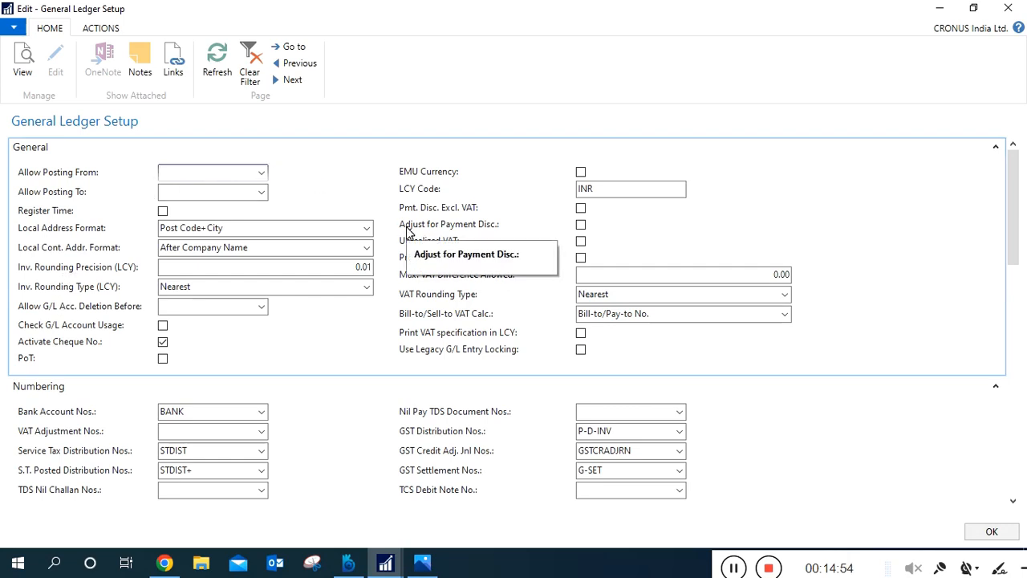
Check the LCY Code in the General section of General Ledger Setup and enable EMU Currency.
{"action": "left_click", "coordinate": [629, 197]}
{"action": "left_click_drag", "start_coordinate": [629, 196], "coordinate": [557, 195]}
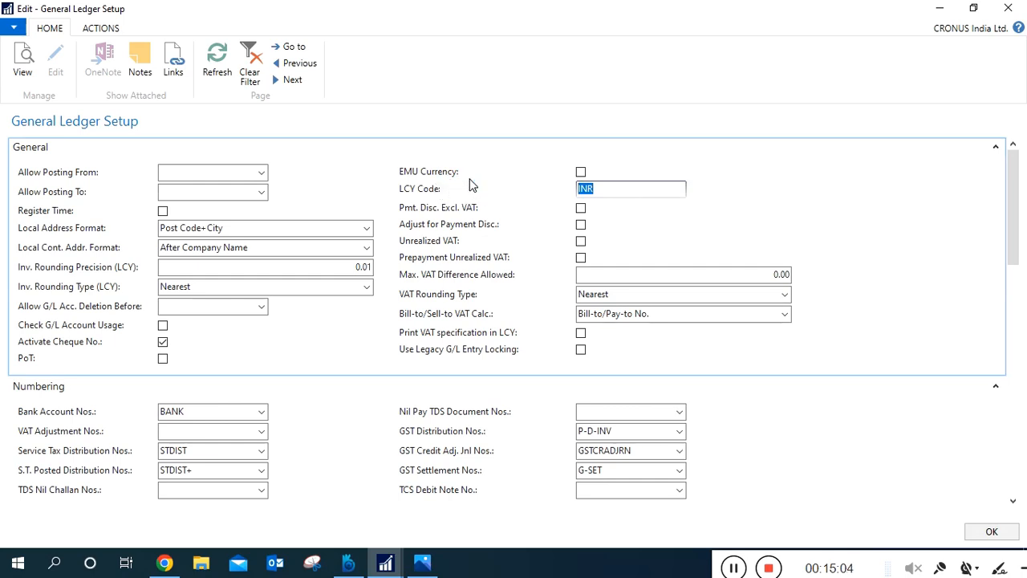
{"action": "left_click", "coordinate": [581, 172]}
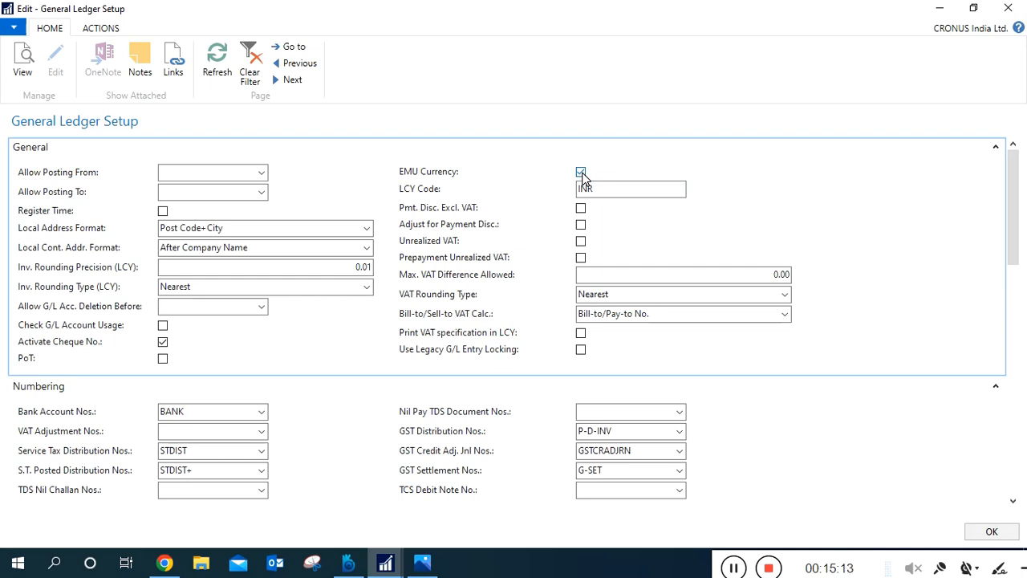
Disable EMU Currency in General Ledger Setup, check the remaining sections down to GST and close the page.
{"action": "left_click", "coordinate": [581, 172]}
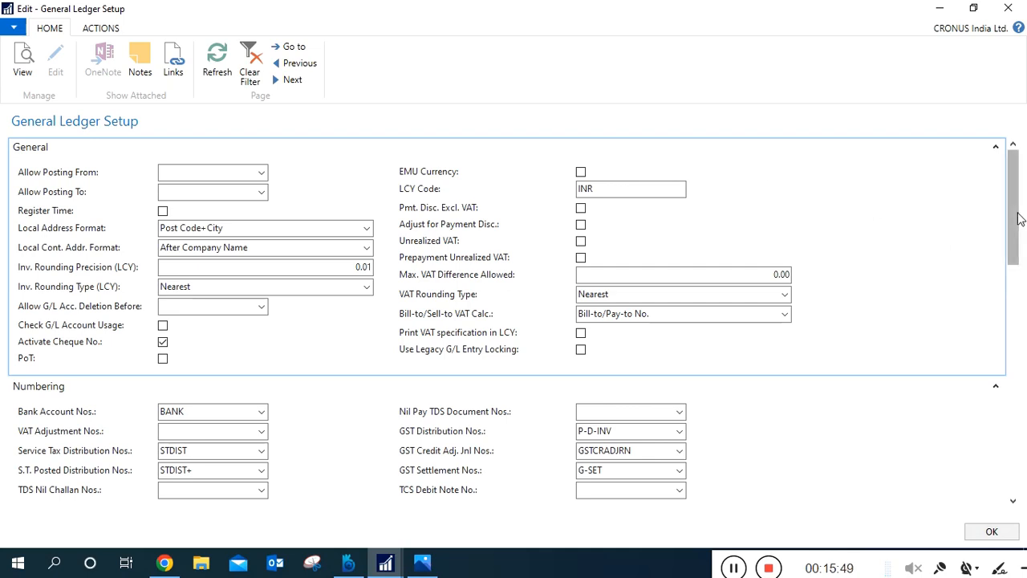
{"action": "left_click_drag", "start_coordinate": [1018, 219], "coordinate": [1016, 458]}
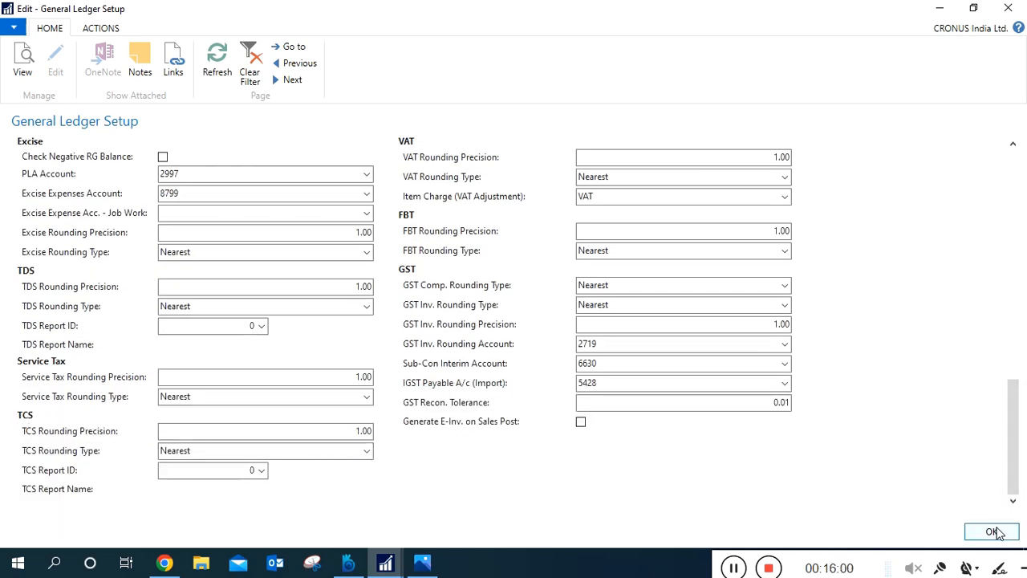
{"action": "left_click", "coordinate": [998, 531]}
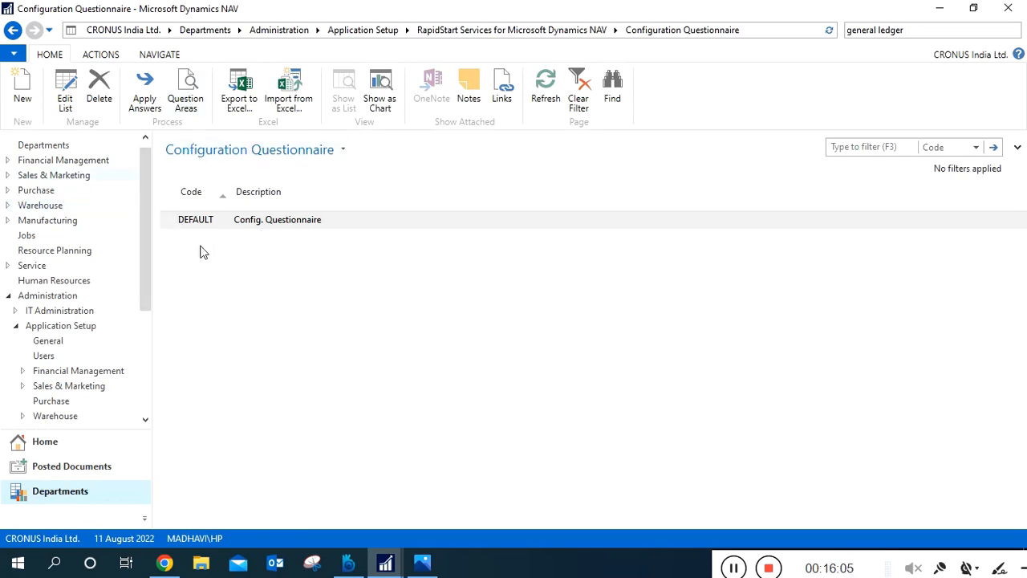
Reopen the question areas of the DEFAULT questionnaire and open the Inventory Setup (IS) area for editing.
{"action": "left_click", "coordinate": [200, 84]}
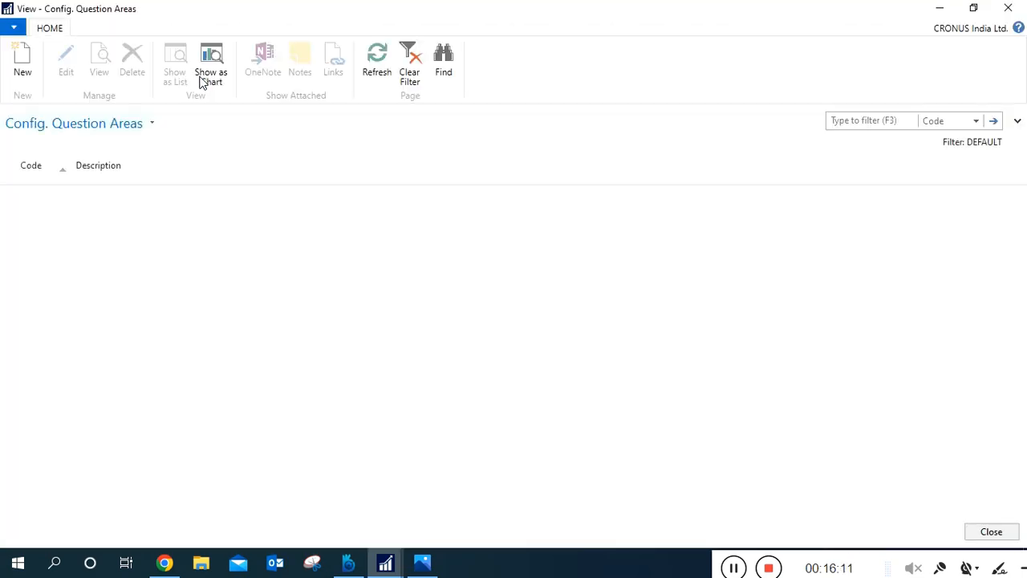
{"action": "left_click", "coordinate": [126, 212]}
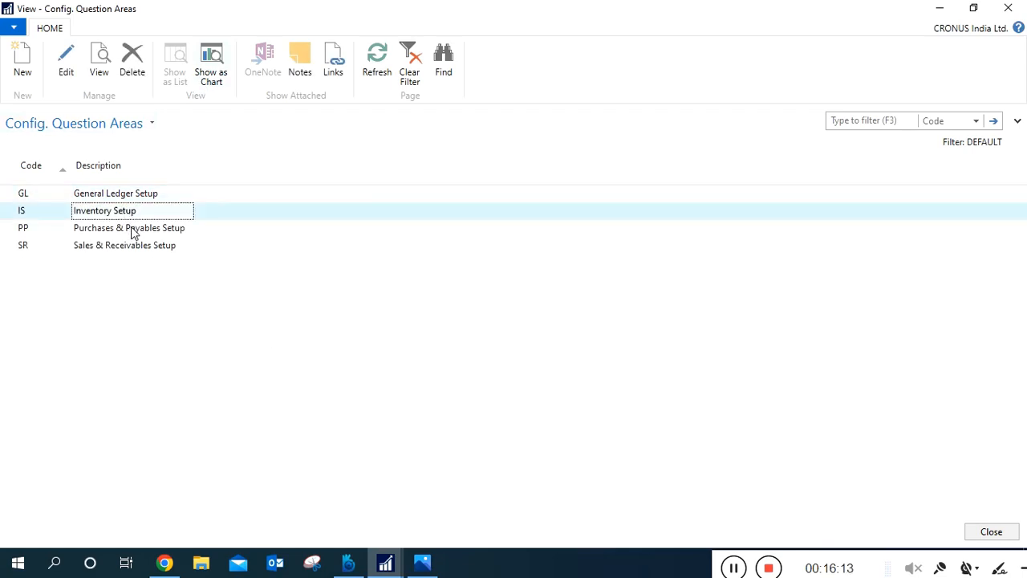
{"action": "left_click", "coordinate": [133, 232]}
{"action": "left_click", "coordinate": [133, 254]}
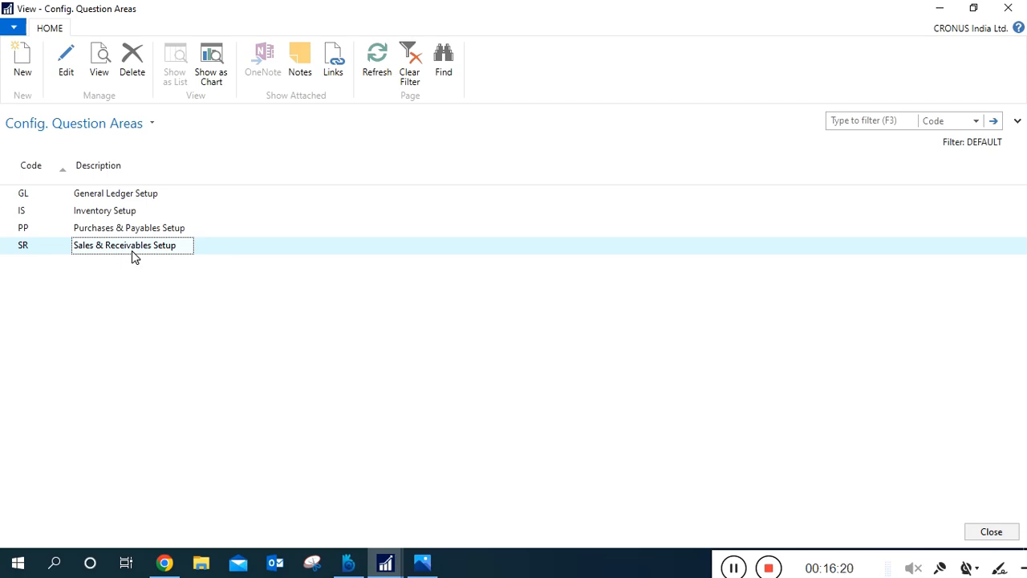
{"action": "left_click", "coordinate": [187, 232]}
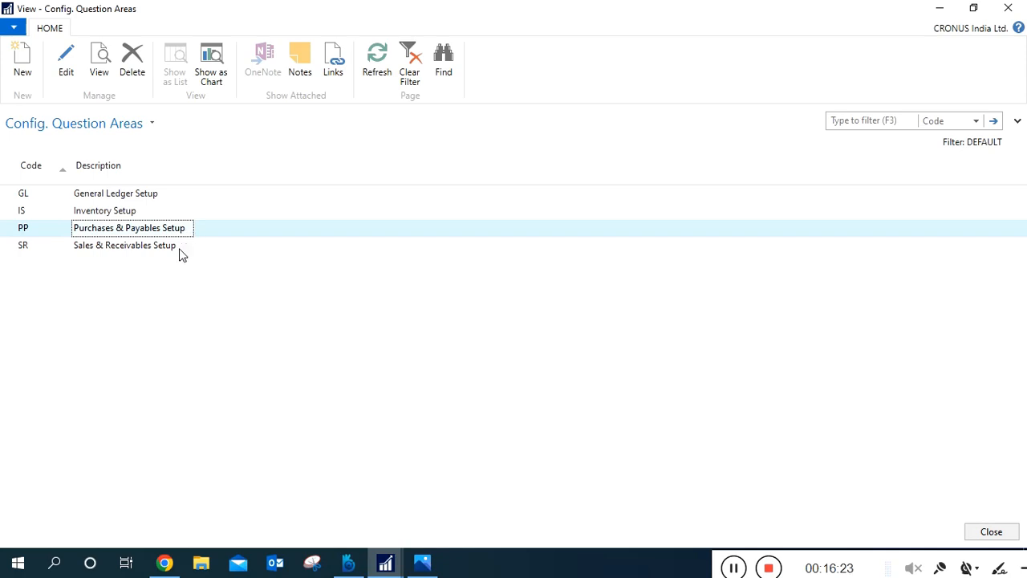
{"action": "left_click", "coordinate": [180, 250]}
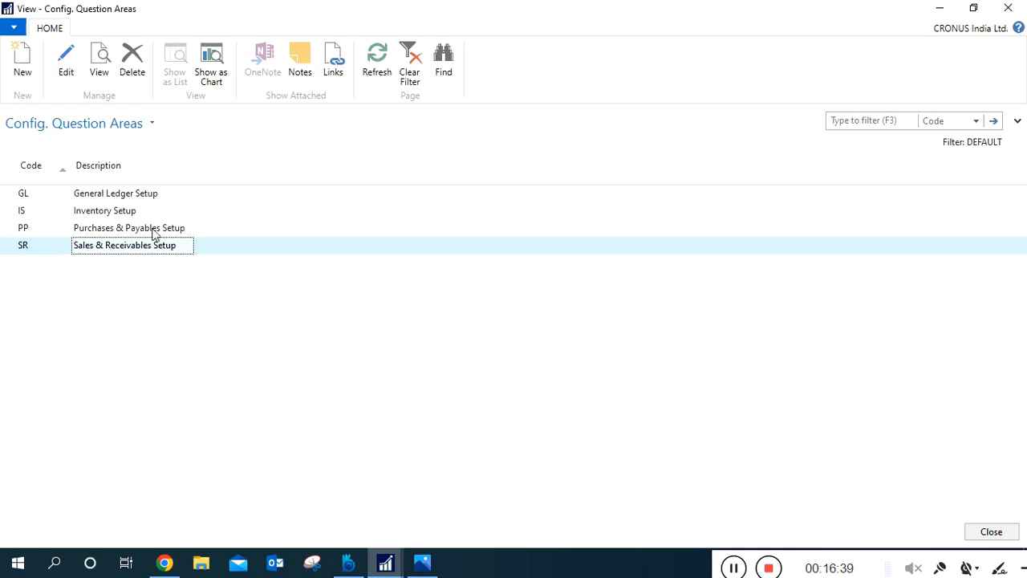
{"action": "left_click", "coordinate": [137, 210]}
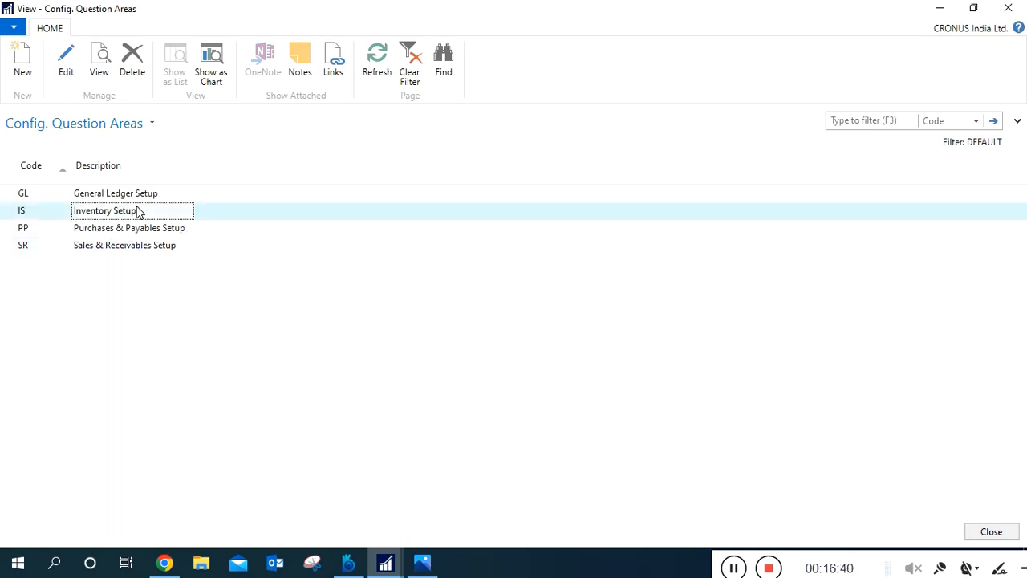
{"action": "left_click", "coordinate": [66, 65]}
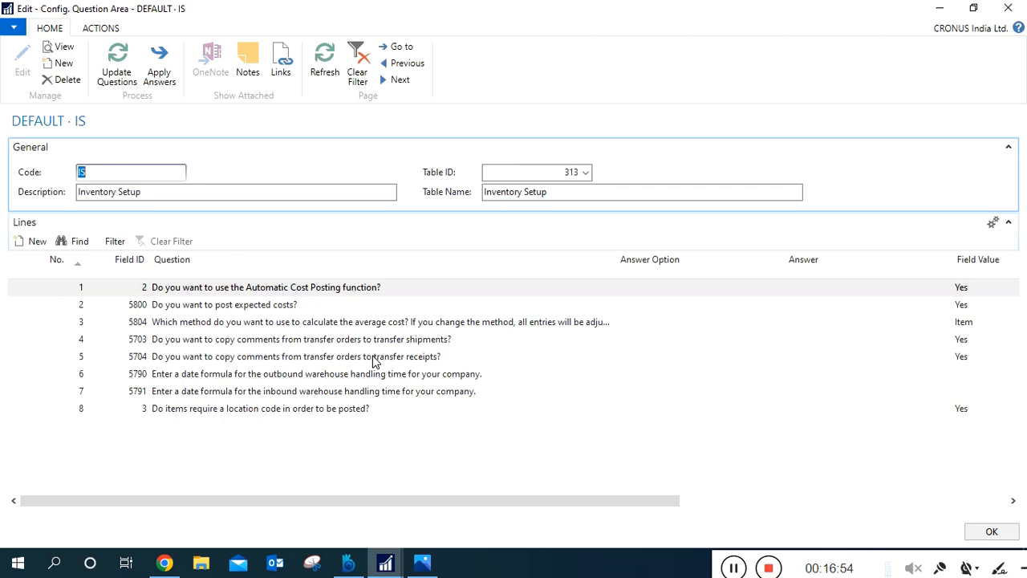
Examine the inventory questions from line 3 to line 8, reading the full average cost calculation question and its options.
{"action": "left_click", "coordinate": [286, 325]}
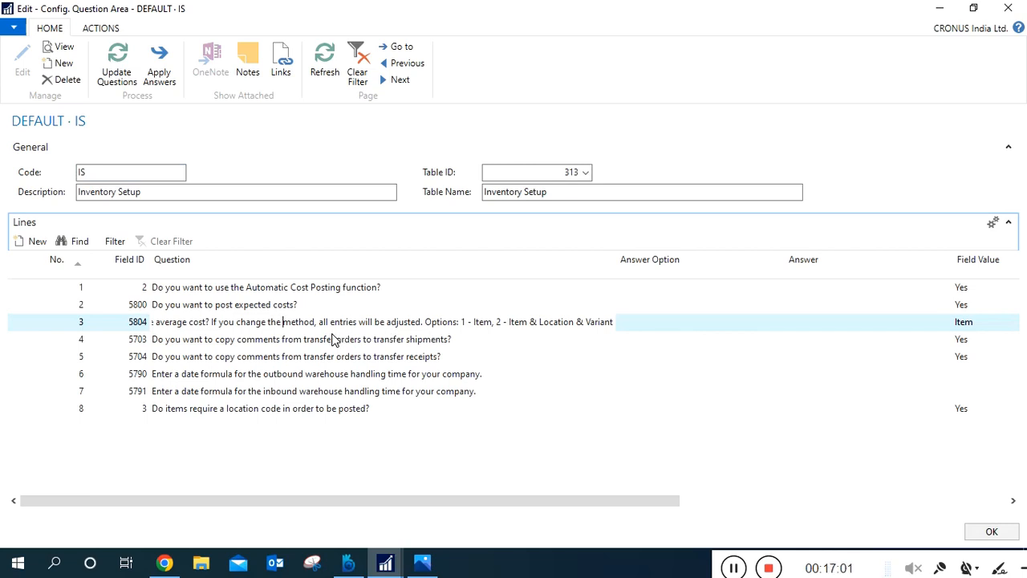
{"action": "left_click", "coordinate": [247, 329]}
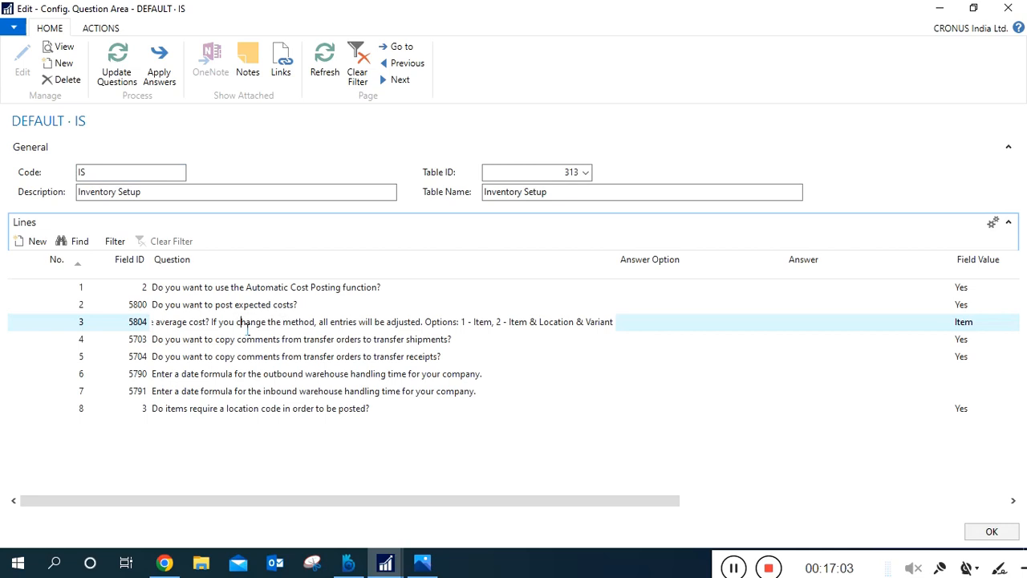
{"action": "left_click", "coordinate": [385, 332]}
{"action": "left_click", "coordinate": [300, 345]}
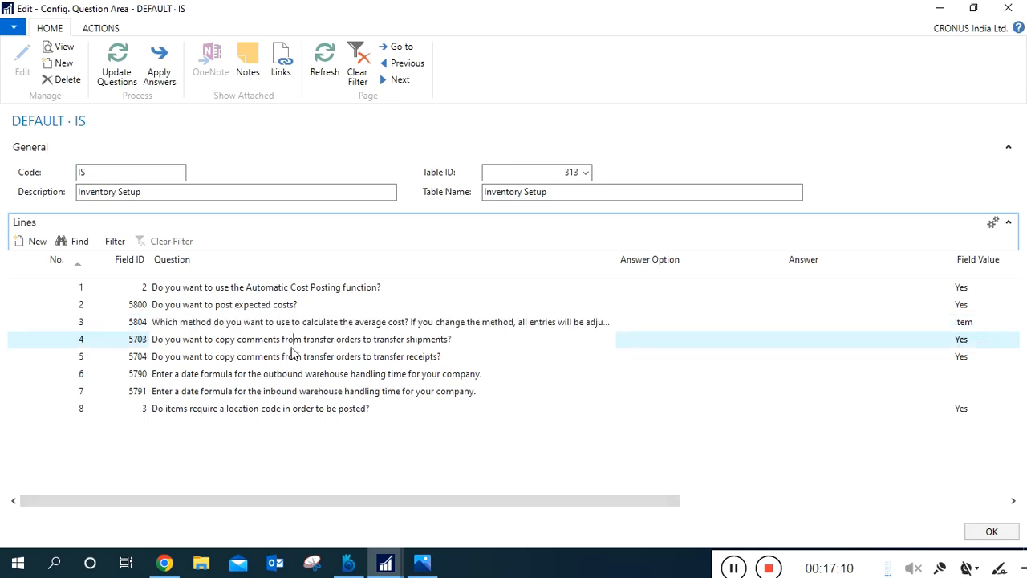
{"action": "left_click", "coordinate": [288, 390]}
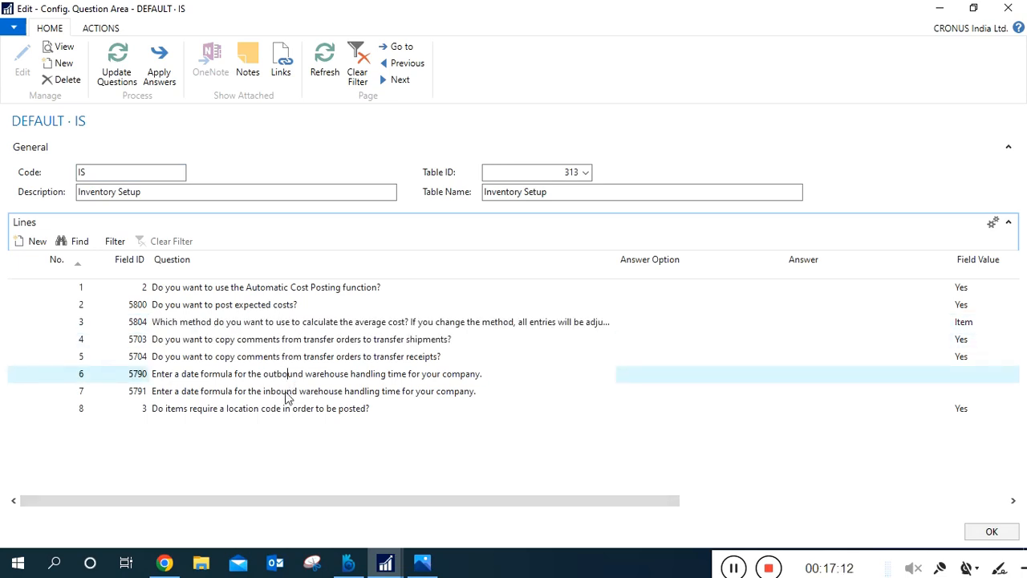
{"action": "left_click", "coordinate": [293, 410]}
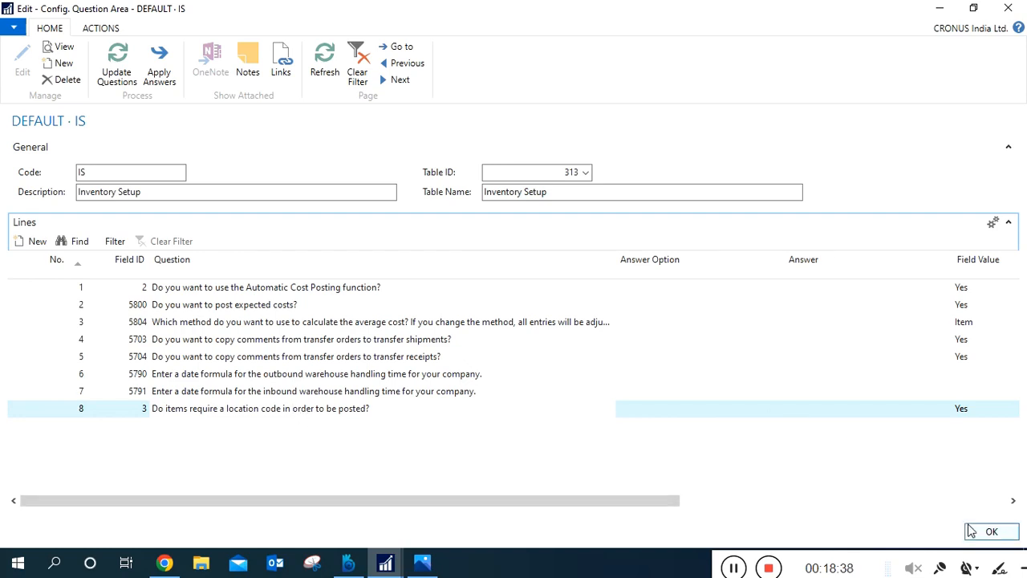
Examine the automatic cost posting question on line 1 and the location code question on line 8, and close the question area.
{"action": "left_click", "coordinate": [355, 299]}
{"action": "left_click", "coordinate": [351, 289]}
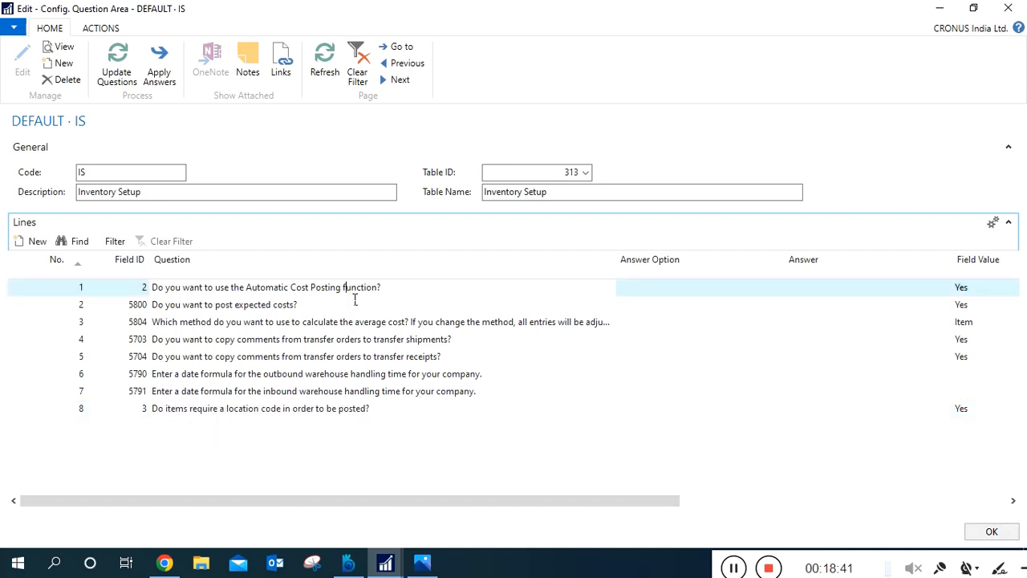
{"action": "left_click", "coordinate": [394, 415]}
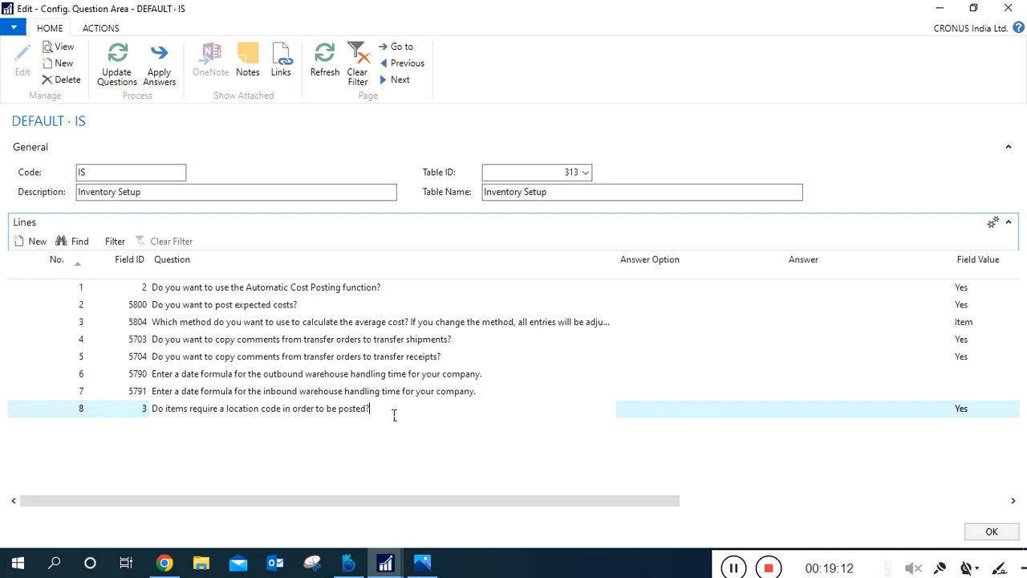
{"action": "left_click", "coordinate": [986, 533]}
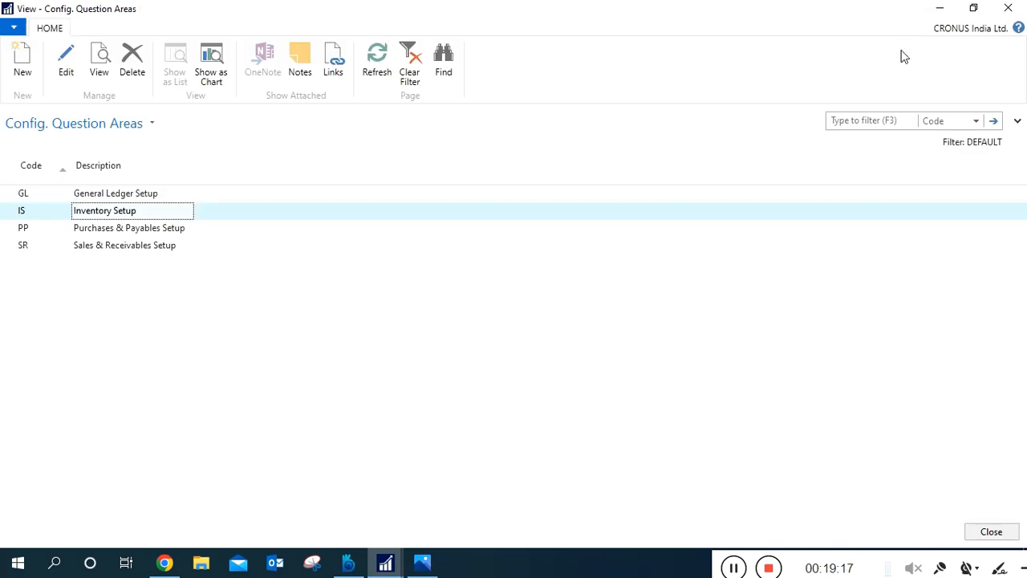
Search the pages for "inventory setup", check the fields of Inventory Setup under Financial Management/Inventory/Setup and close it.
{"action": "key", "text": "Escape"}
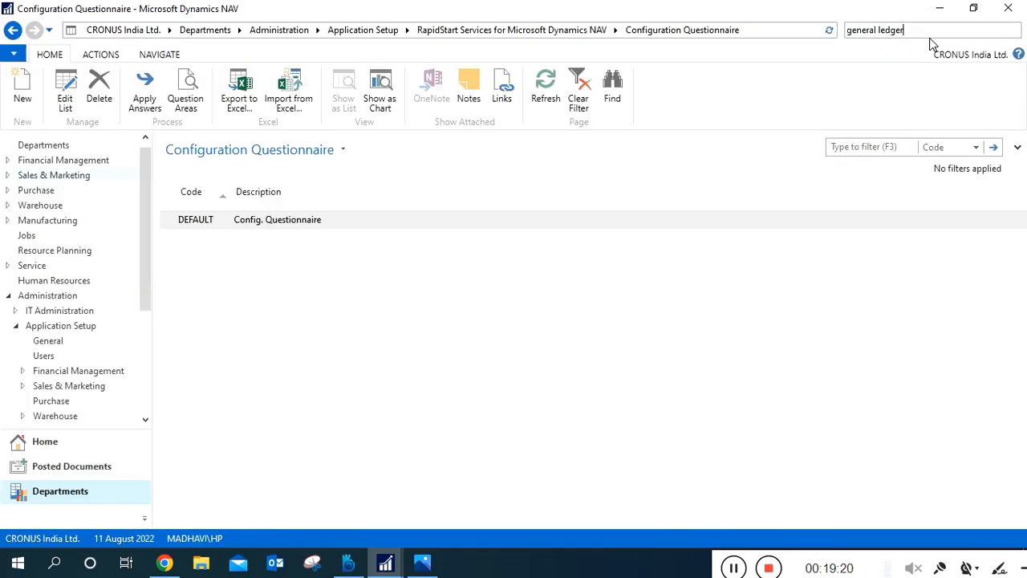
{"action": "key", "text": "BackSpace"}
{"action": "key", "text": "BackSpace"}
{"action": "key", "text": "BackSpace"}
{"action": "key", "text": "BackSpace"}
{"action": "key", "text": "BackSpace"}
{"action": "key", "text": "BackSpace"}
{"action": "key", "text": "BackSpace"}
{"action": "key", "text": "BackSpace"}
{"action": "key", "text": "BackSpace"}
{"action": "key", "text": "BackSpace"}
{"action": "key", "text": "BackSpace"}
{"action": "key", "text": "BackSpace"}
{"action": "key", "text": "BackSpace"}
{"action": "key", "text": "BackSpace"}
{"action": "type", "text": "inventory "}
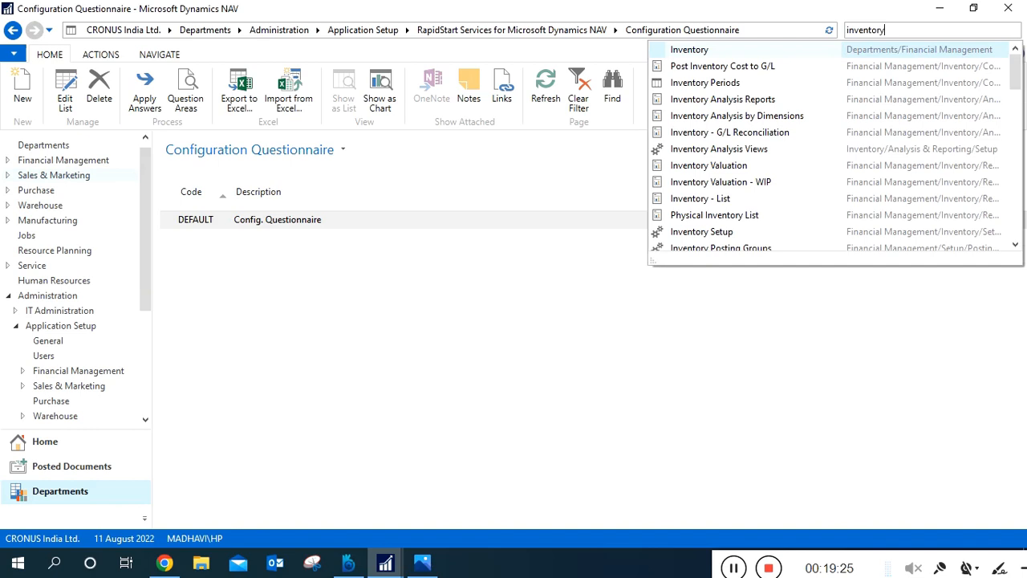
{"action": "type", "text": "setup"}
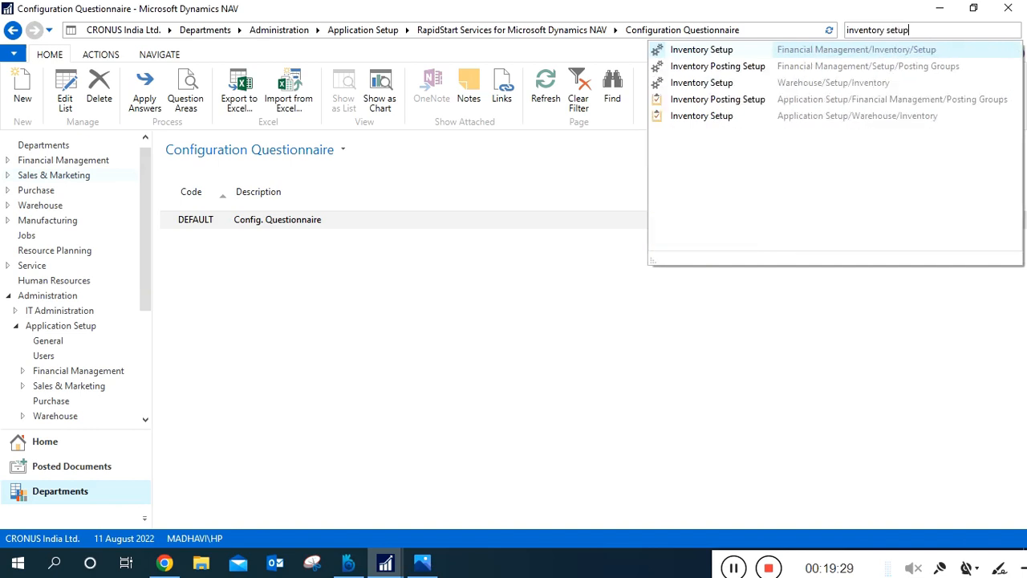
{"action": "left_click", "coordinate": [730, 57]}
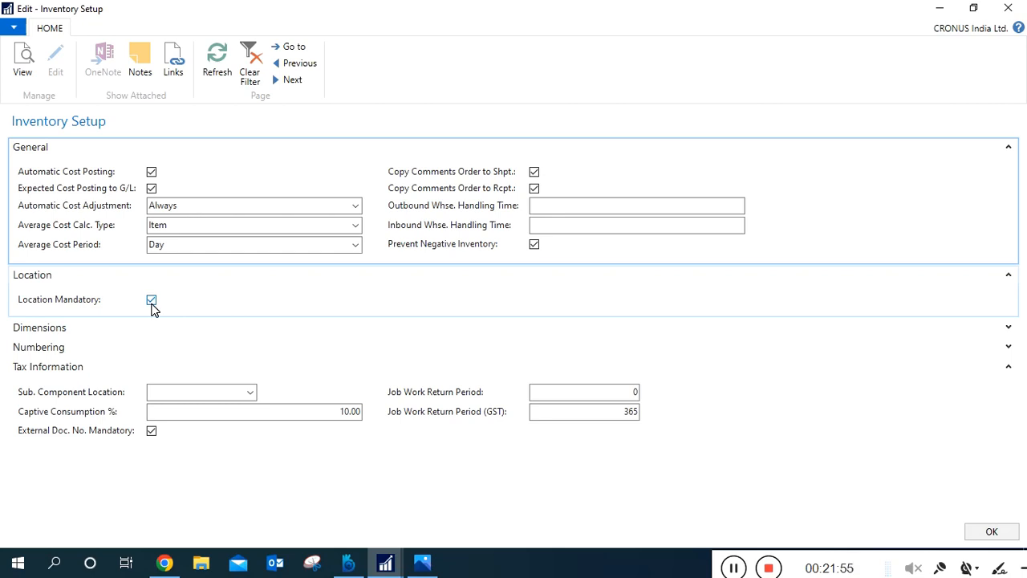
{"action": "left_click", "coordinate": [1006, 536]}
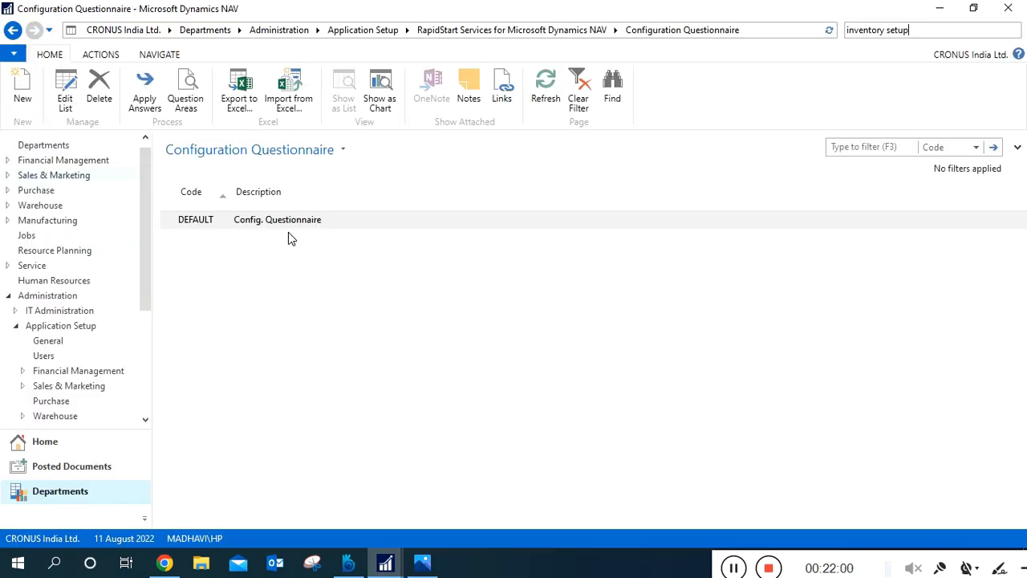
Return to the DEFAULT questionnaire's question areas and open Purchases & Payables Setup (PP) for editing.
{"action": "left_click", "coordinate": [193, 87]}
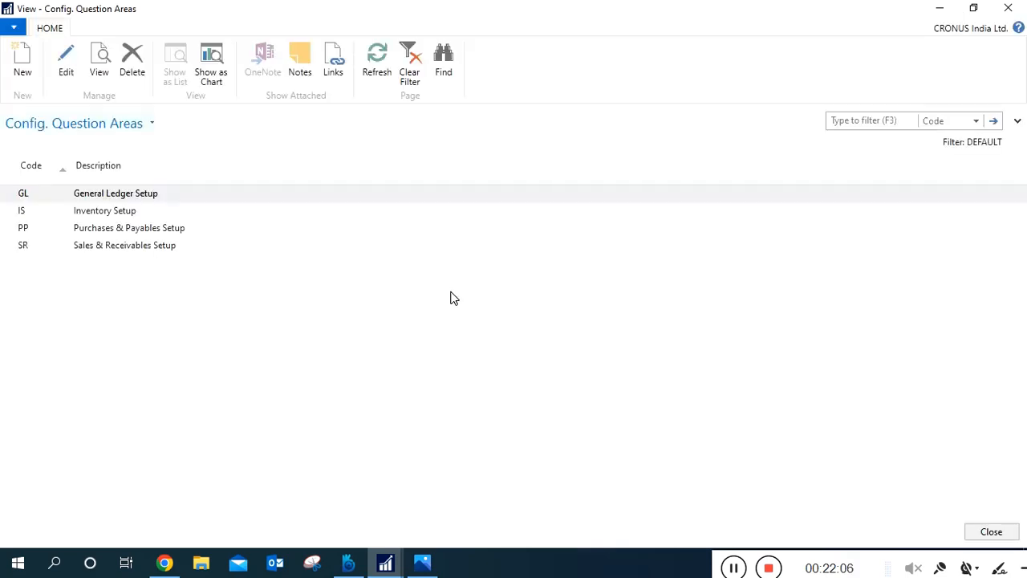
{"action": "left_click", "coordinate": [208, 230]}
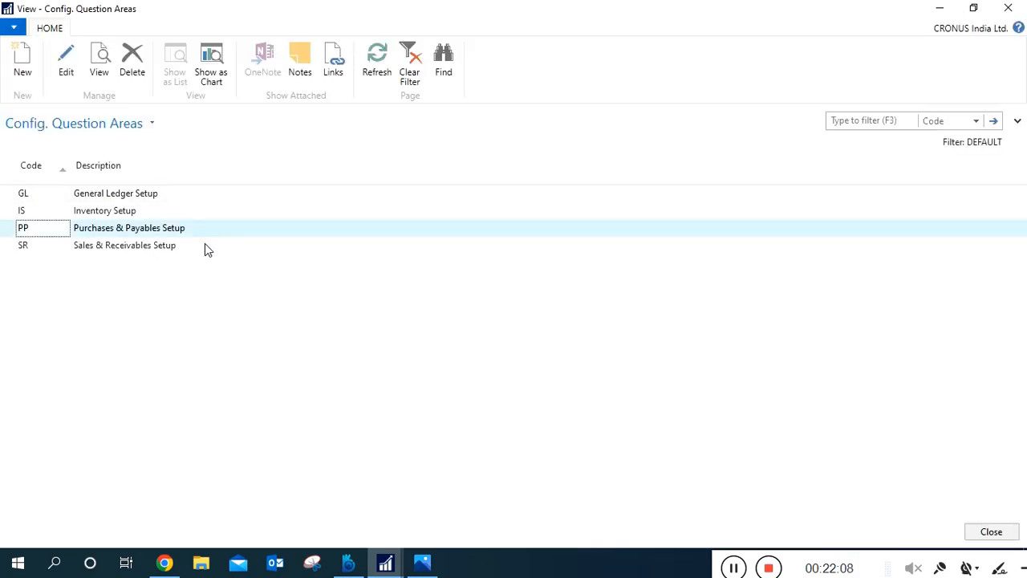
{"action": "left_click", "coordinate": [204, 244]}
{"action": "left_click", "coordinate": [164, 232]}
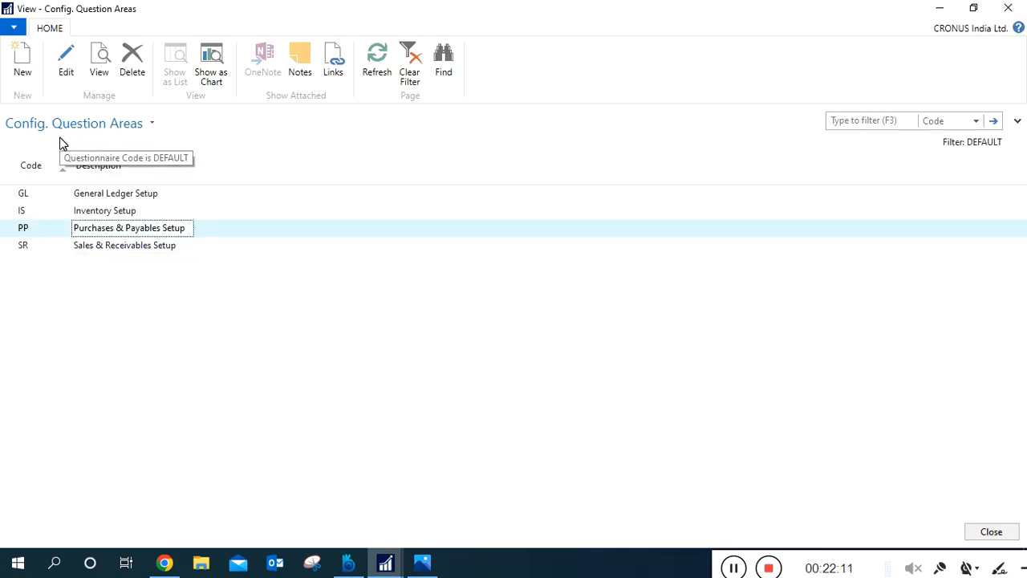
{"action": "left_click", "coordinate": [66, 79]}
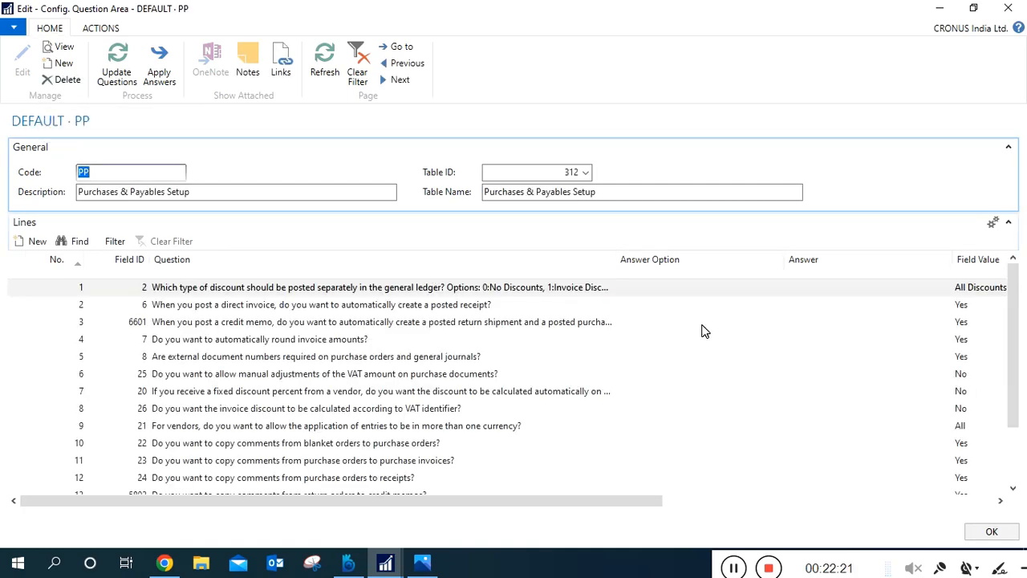
Examine the Purchases & Payables questions with their answer, field value and field caption columns, and close the question area.
{"action": "left_click", "coordinate": [739, 503]}
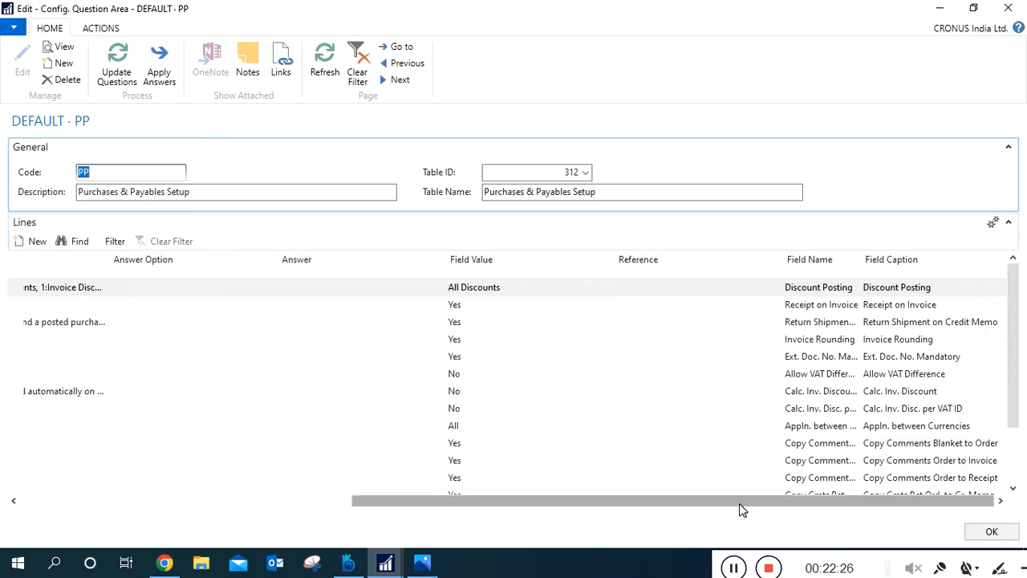
{"action": "left_click", "coordinate": [313, 294]}
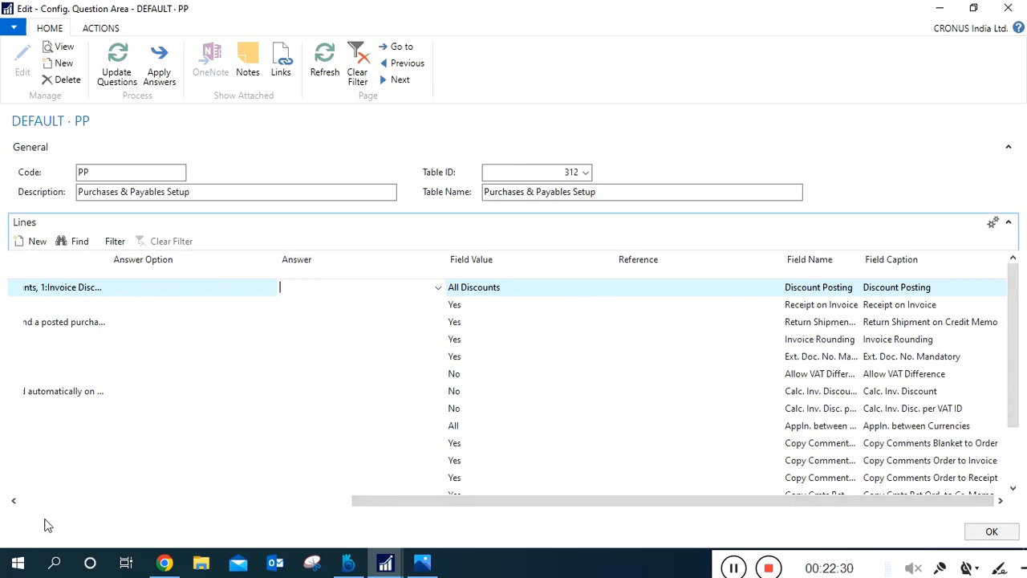
{"action": "left_click", "coordinate": [53, 502]}
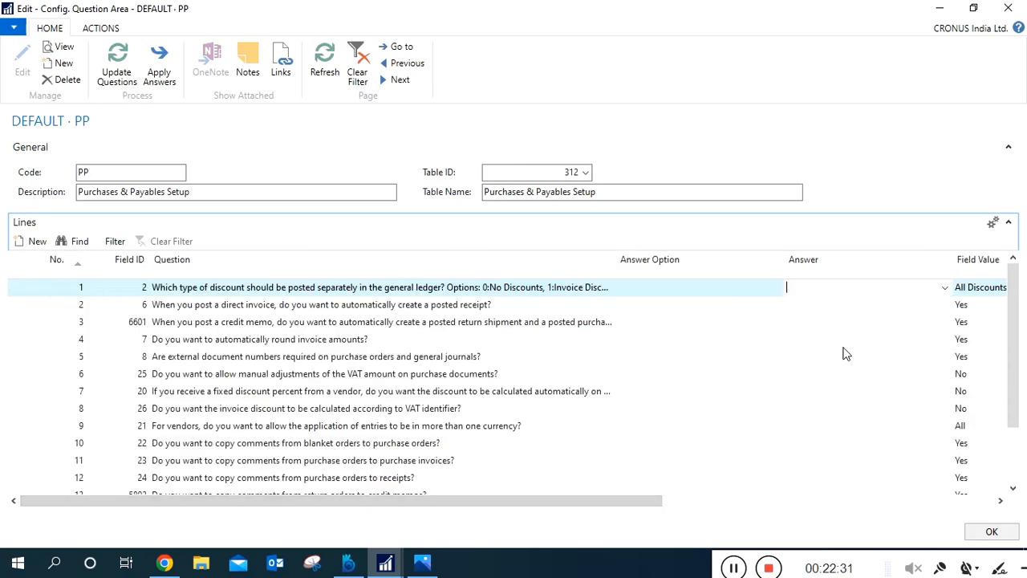
{"action": "left_click", "coordinate": [1008, 8]}
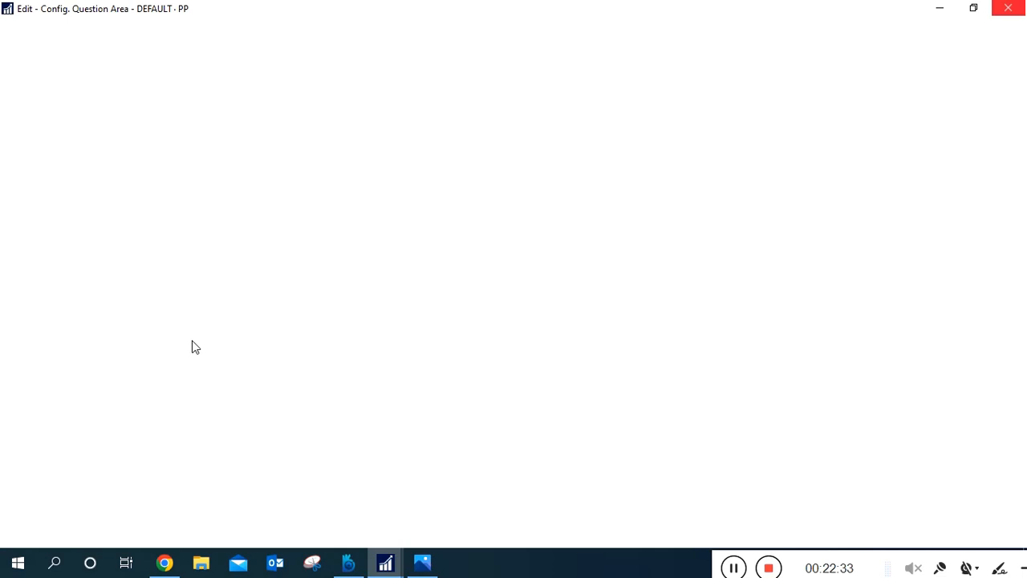
Open the Sales & Receivables Setup (SR) question area, examine its questions and field values, and close it.
{"action": "left_click", "coordinate": [101, 246]}
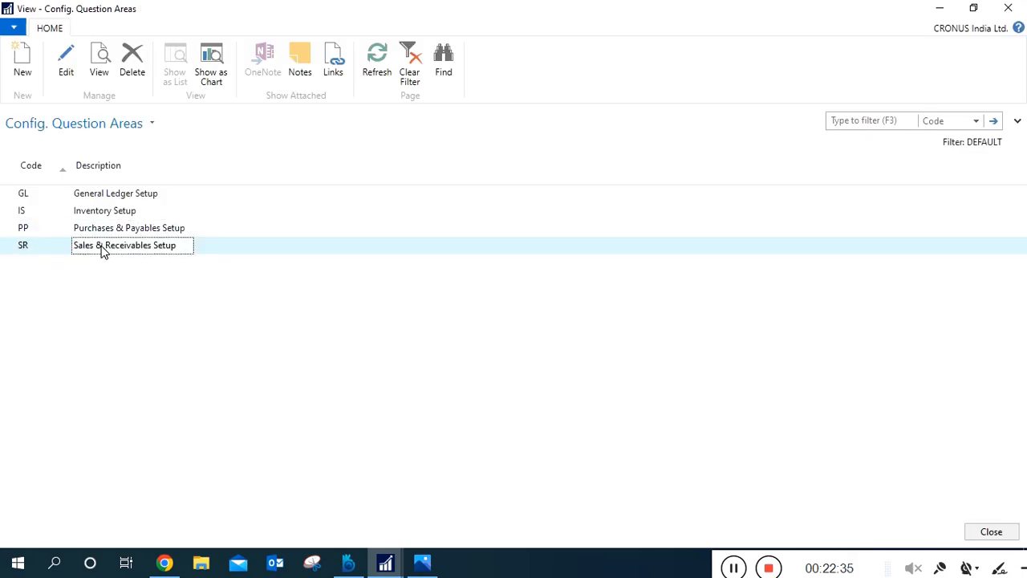
{"action": "left_click", "coordinate": [69, 72]}
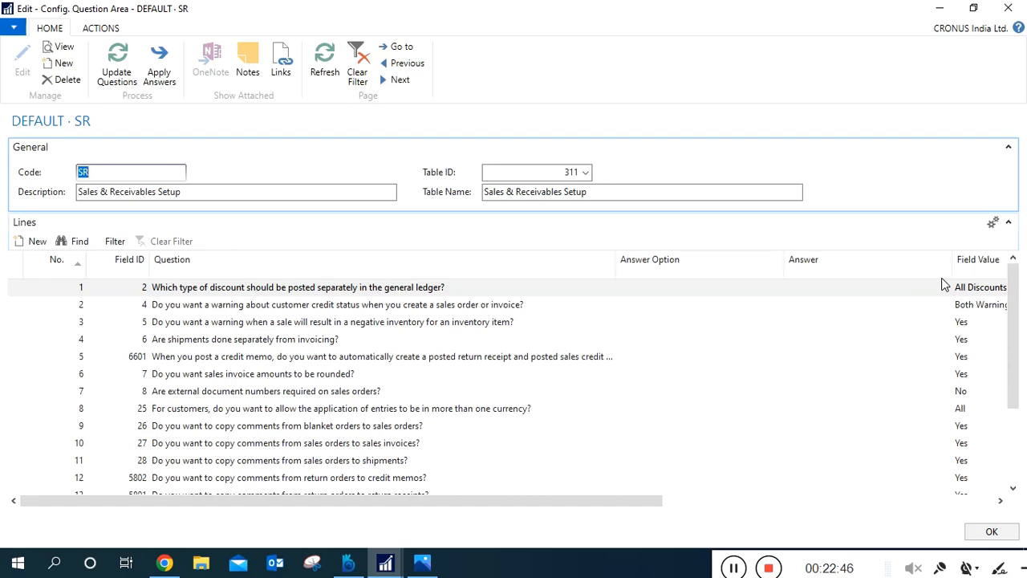
{"action": "left_click", "coordinate": [1010, 4]}
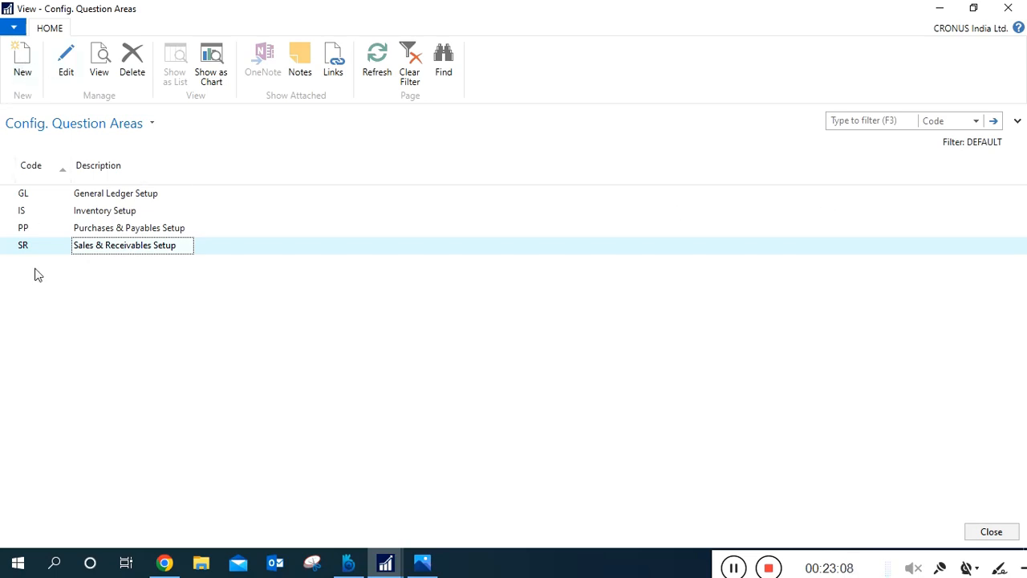
Create a question area in the DEFAULT questionnaire with code WRH and description Warehouse Module.
{"action": "left_click", "coordinate": [21, 70]}
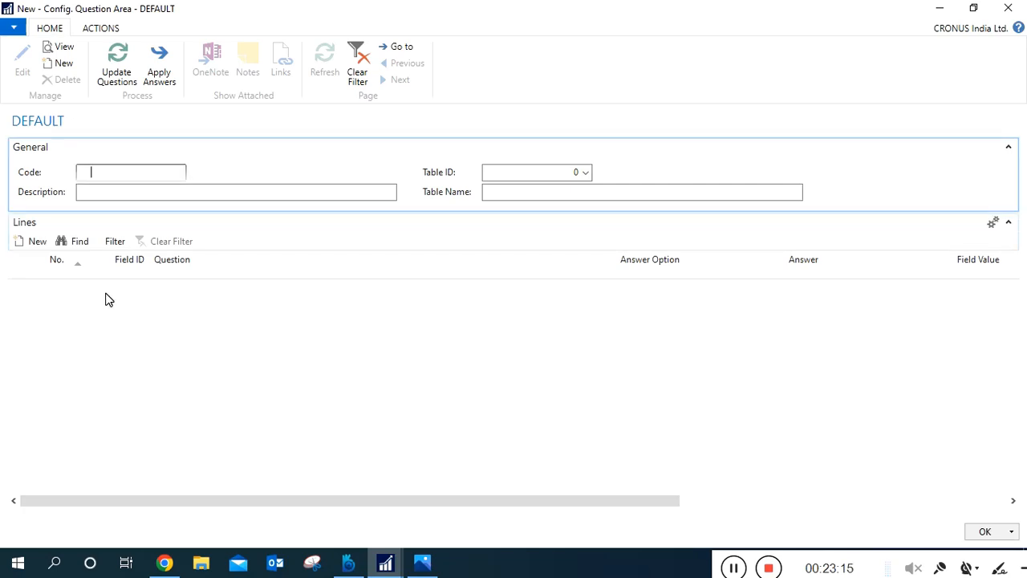
{"action": "type", "text": "w"}
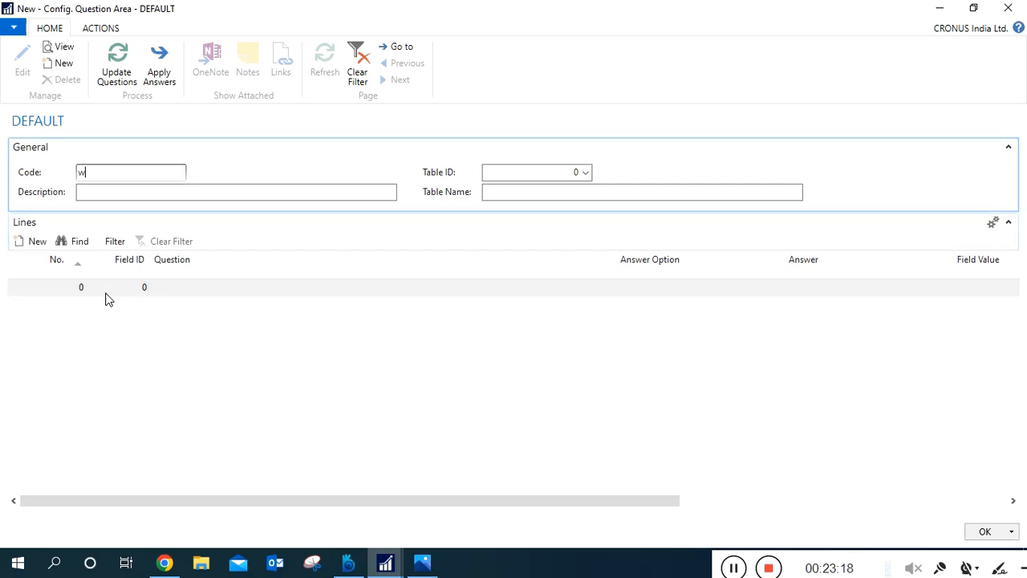
{"action": "type", "text": "rh"}
{"action": "left_click", "coordinate": [98, 198]}
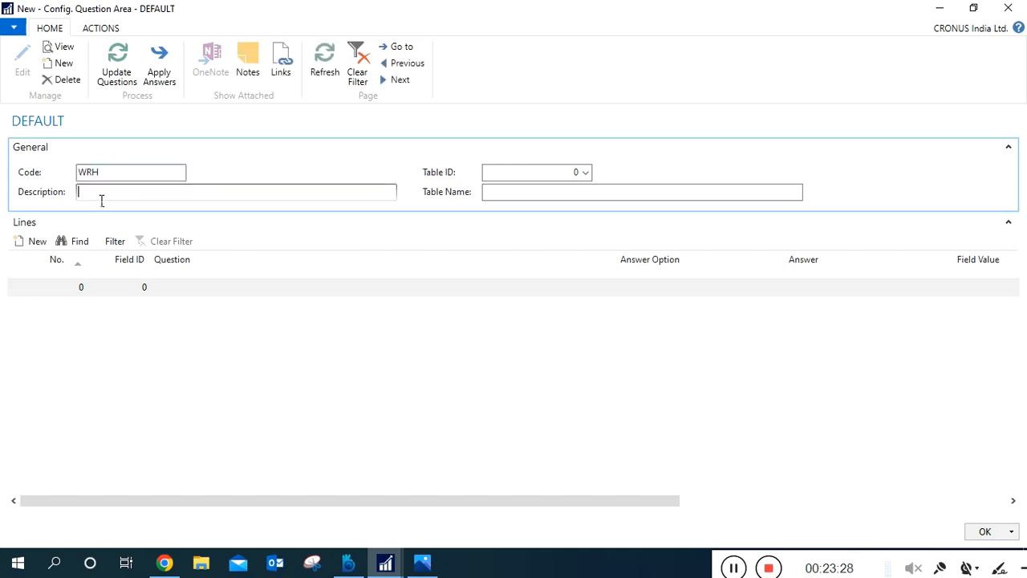
{"action": "type", "text": "Warehouse Module"}
Add a first question line numbered 1 to the WRH question area.
{"action": "left_click", "coordinate": [508, 173]}
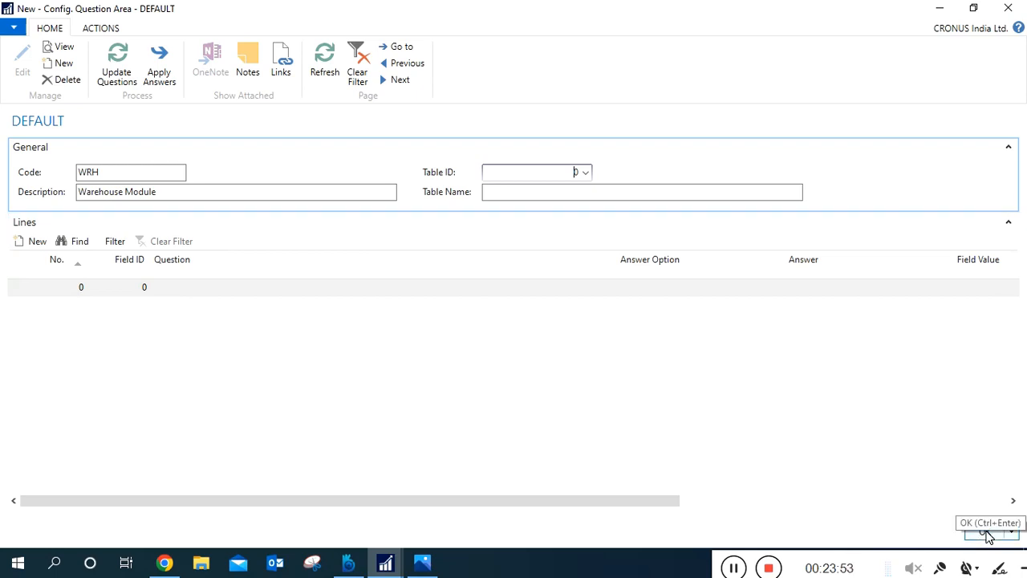
{"action": "left_click", "coordinate": [81, 291]}
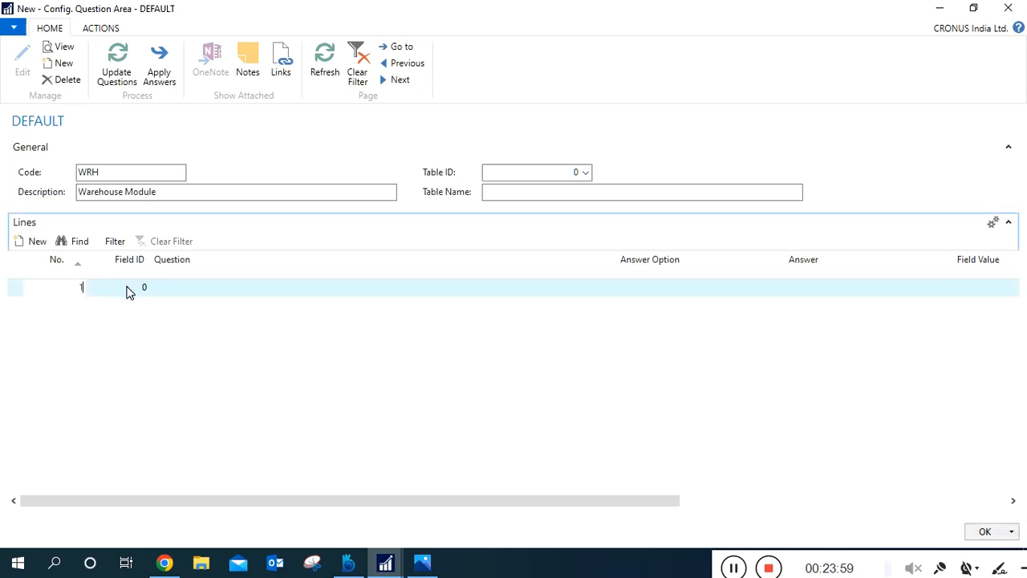
{"action": "left_click", "coordinate": [134, 291]}
{"action": "left_click", "coordinate": [526, 178]}
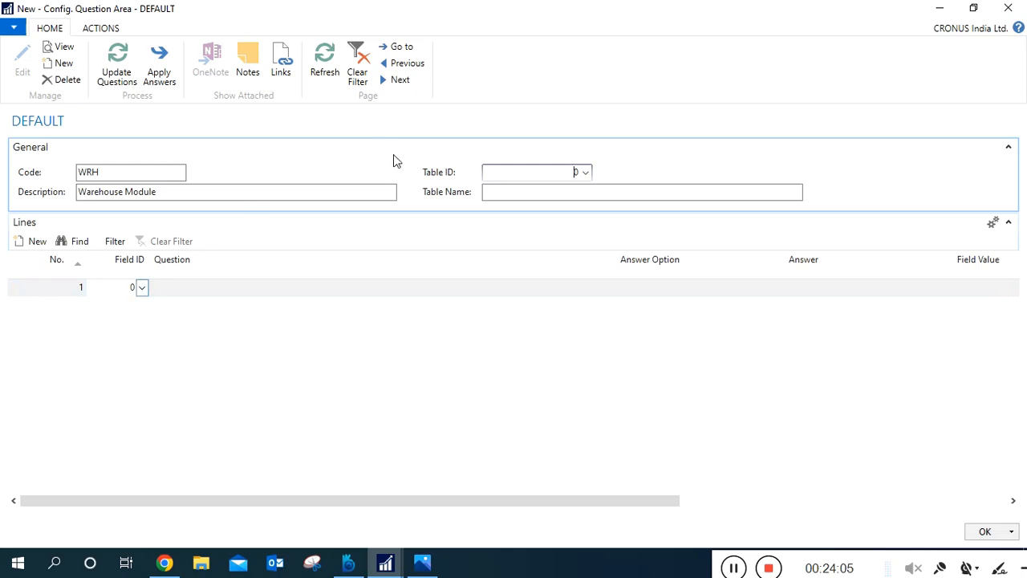
Check the table ID, table name and questions of the SR question area for reference and return to WRH.
{"action": "left_click", "coordinate": [424, 69]}
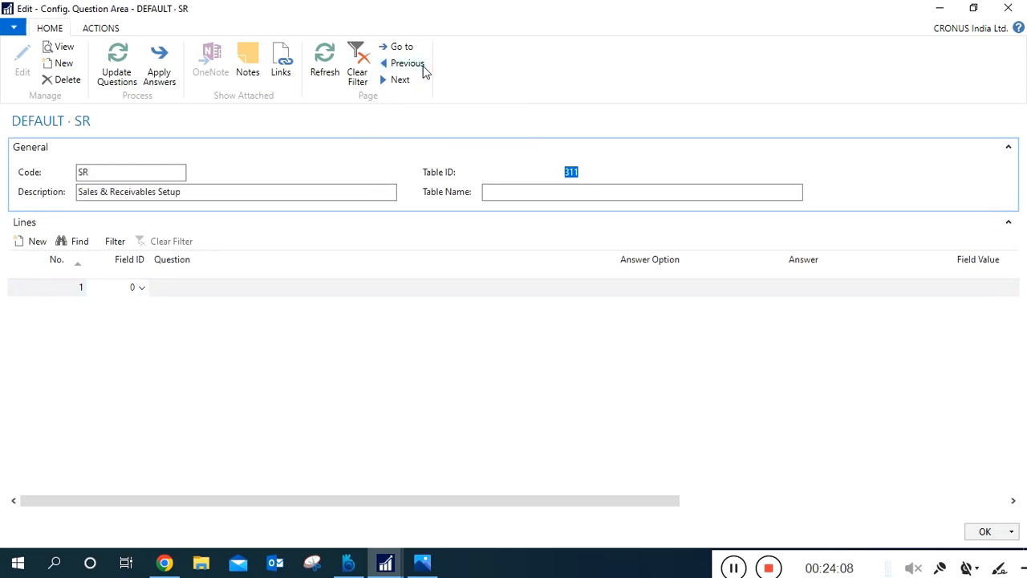
{"action": "left_click", "coordinate": [606, 199]}
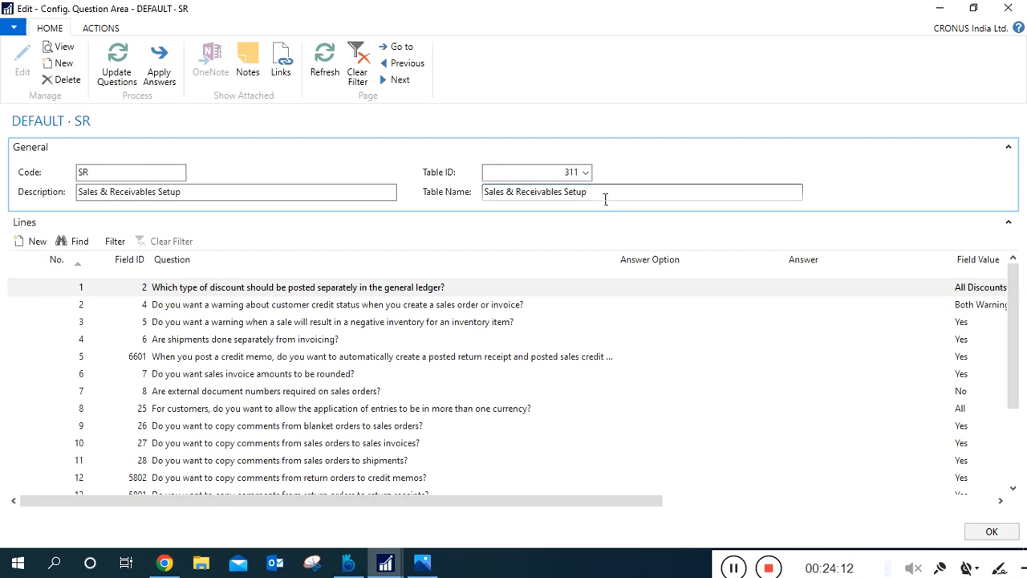
{"action": "left_click_drag", "start_coordinate": [606, 199], "coordinate": [480, 213]}
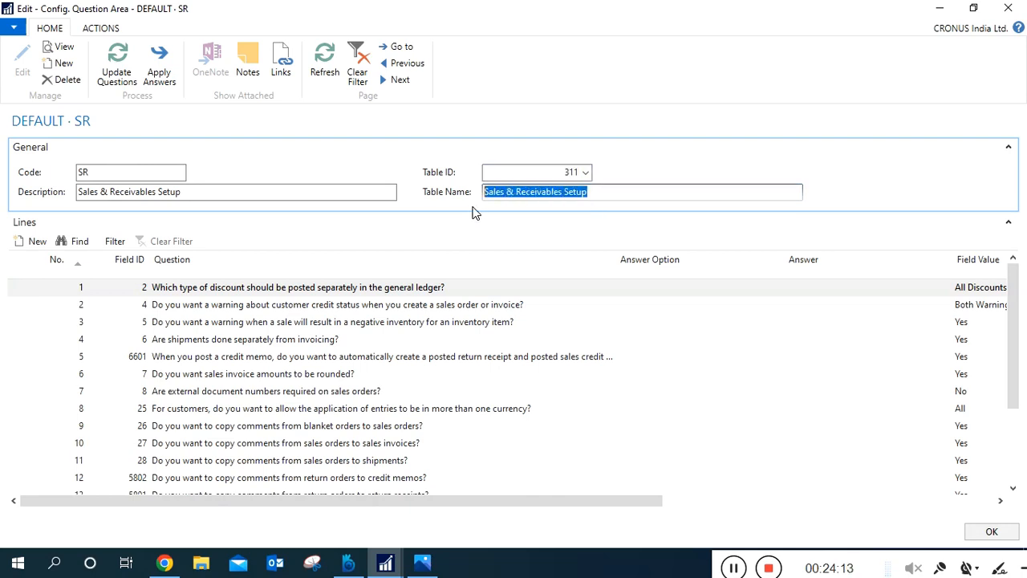
{"action": "left_click", "coordinate": [309, 290]}
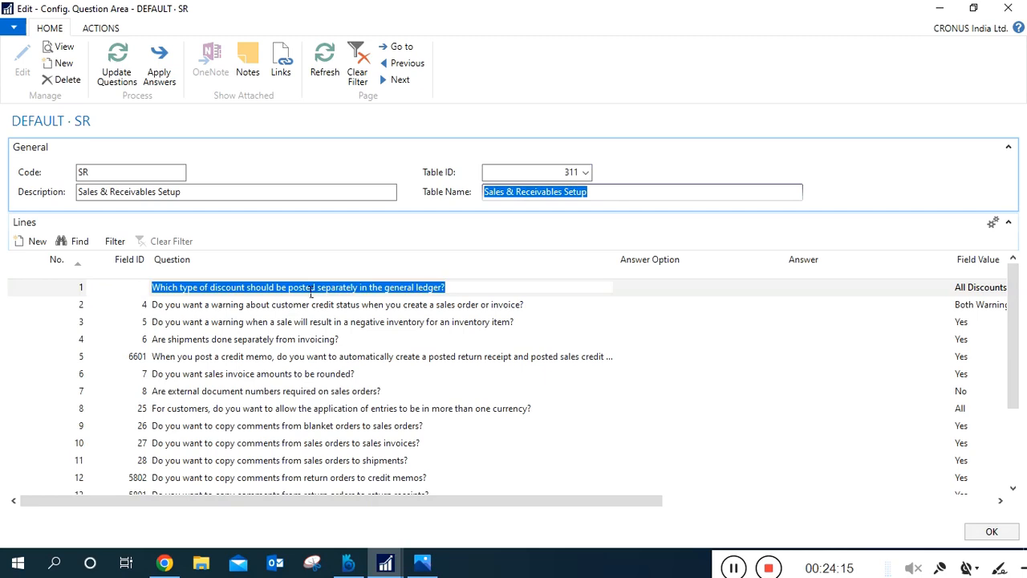
{"action": "left_click", "coordinate": [313, 324]}
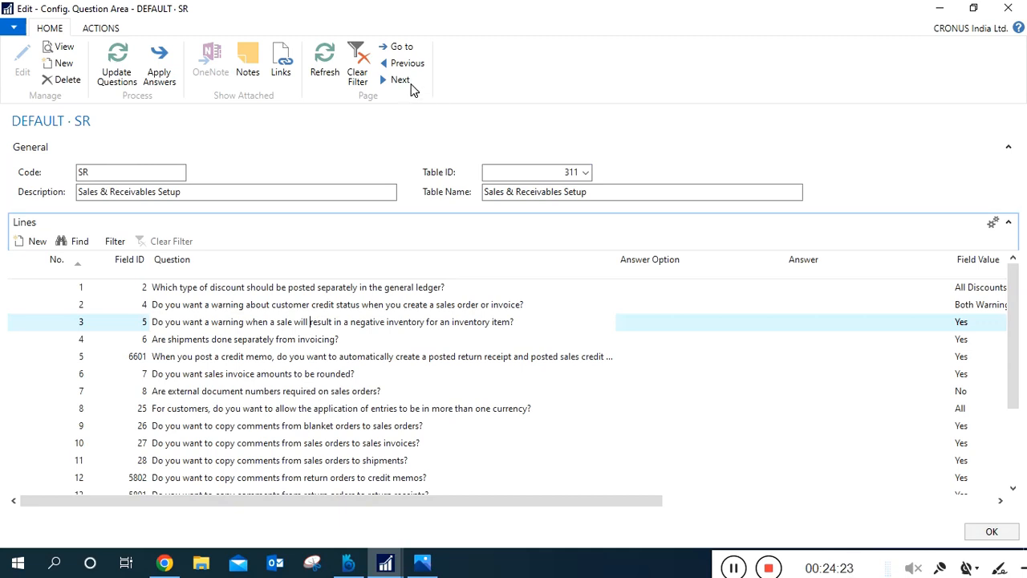
{"action": "left_click", "coordinate": [411, 87]}
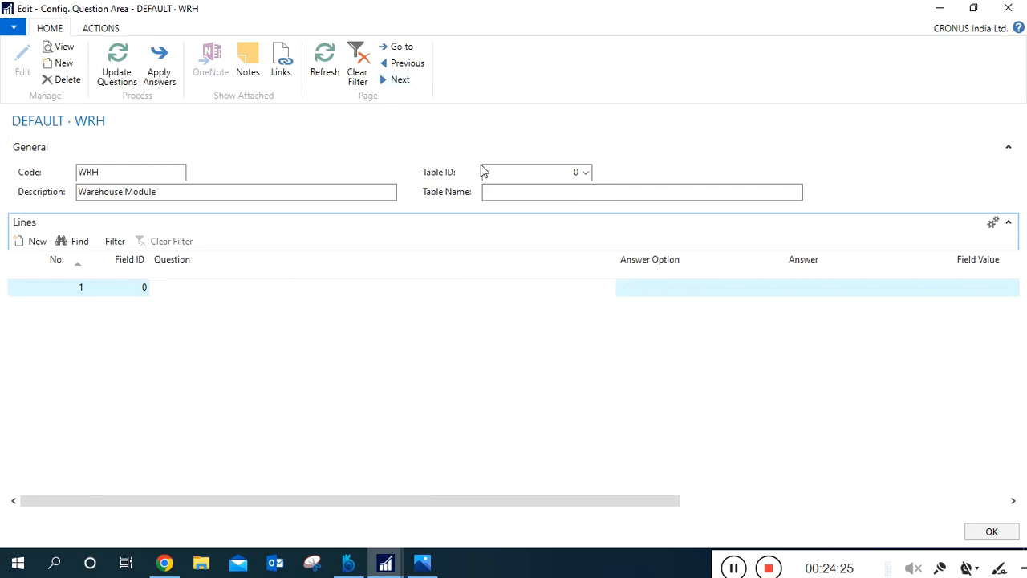
Look up the table objects for WRH's table ID and filter them by name for "warehouse".
{"action": "left_click", "coordinate": [586, 174]}
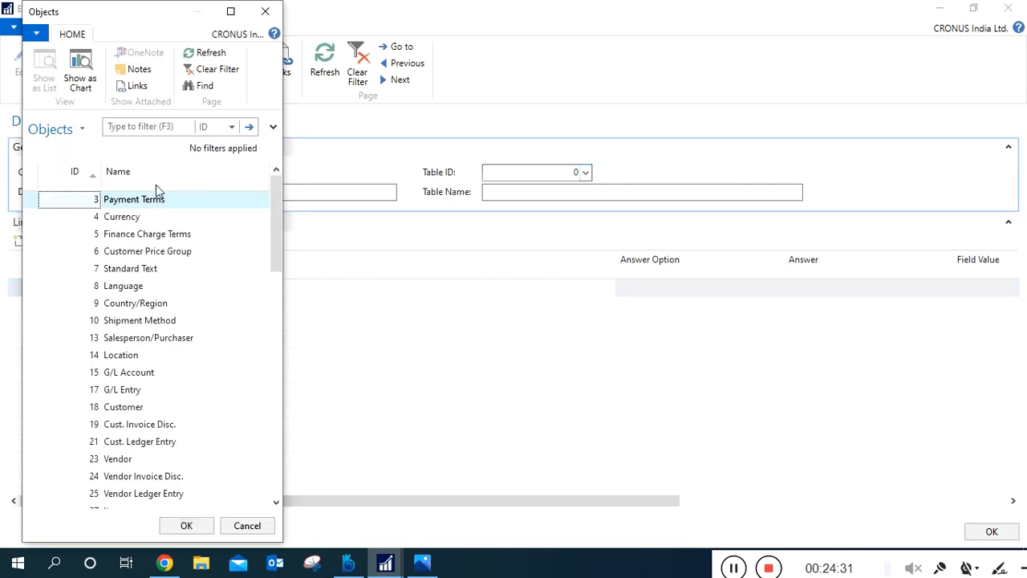
{"action": "left_click", "coordinate": [206, 131]}
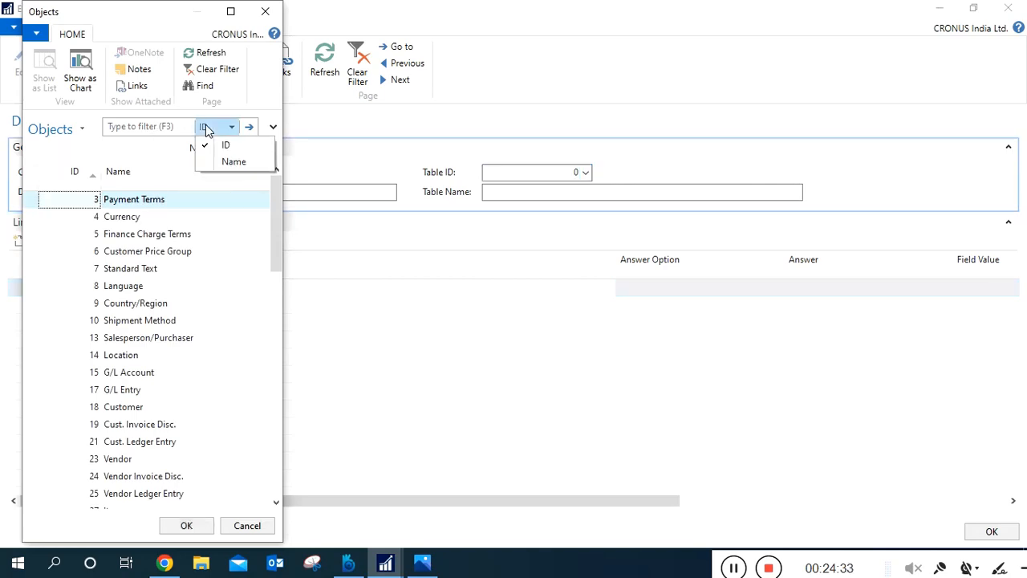
{"action": "left_click", "coordinate": [230, 161]}
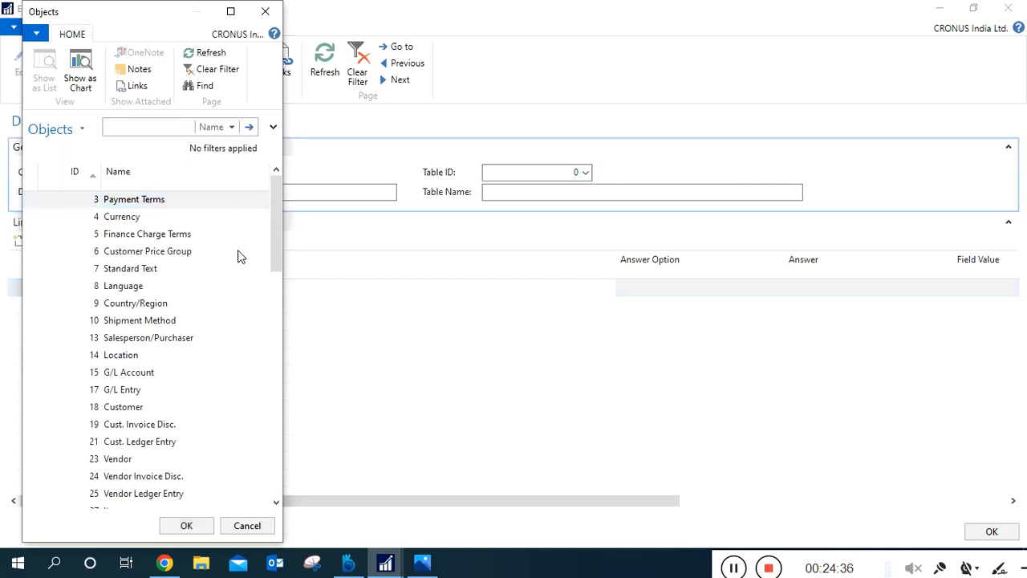
{"action": "type", "text": "warehouse"}
{"action": "left_click", "coordinate": [249, 128]}
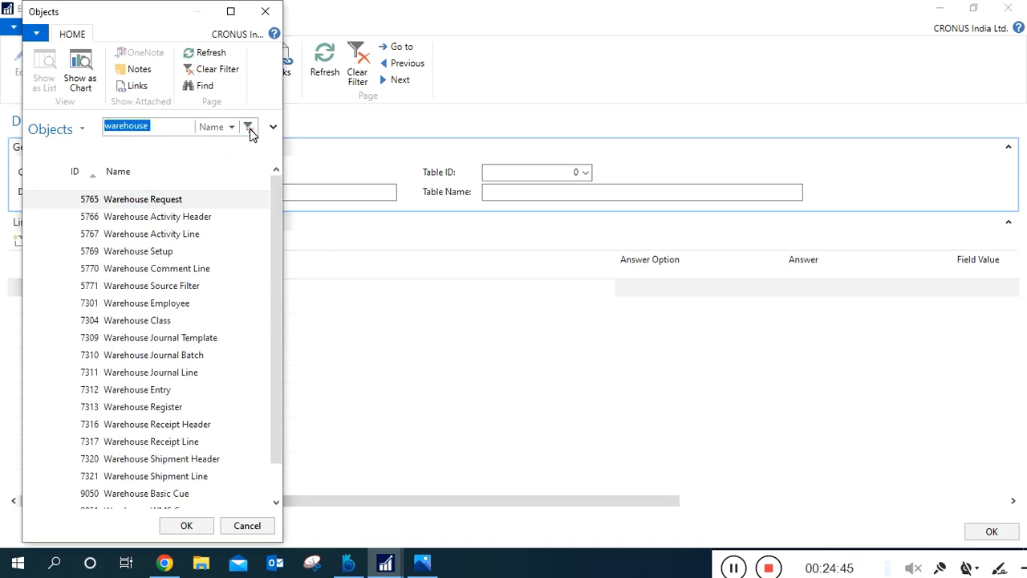
Narrow the name filter to "warehouse setup" and assign table 5769 Warehouse Setup to the WRH question area.
{"action": "left_click", "coordinate": [168, 136]}
{"action": "type", "text": "setup"}
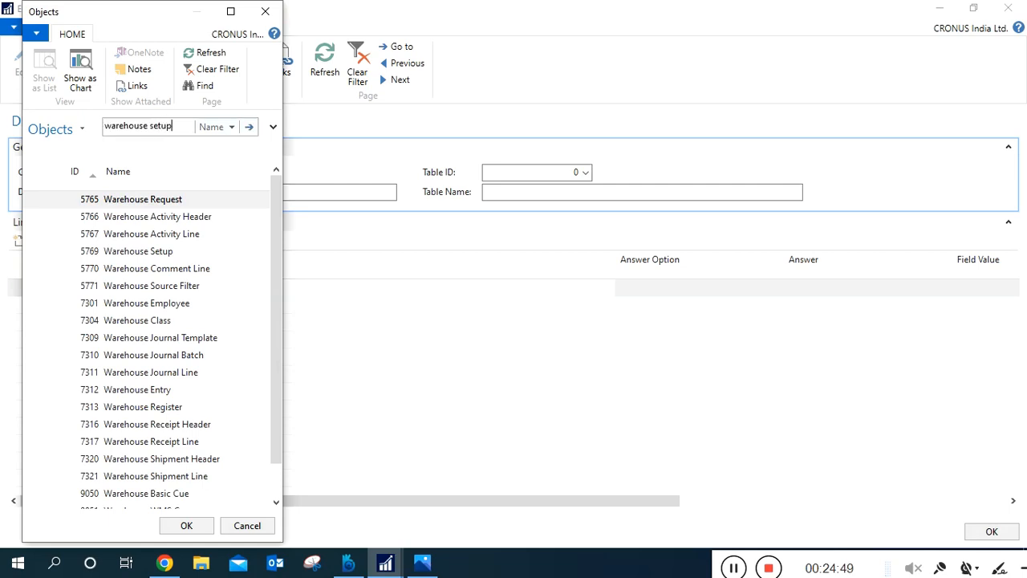
{"action": "left_click", "coordinate": [251, 126]}
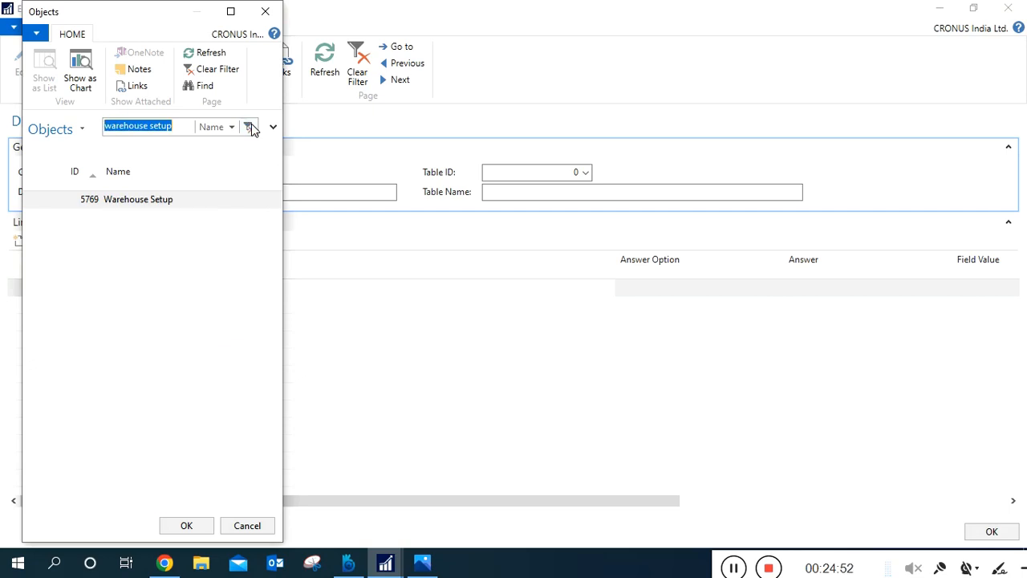
{"action": "left_click", "coordinate": [154, 206]}
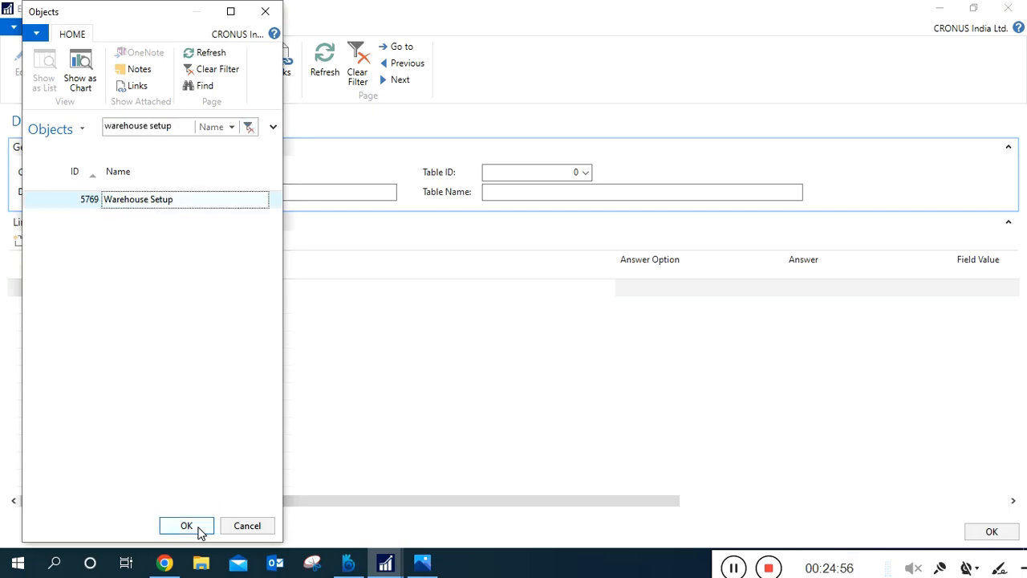
{"action": "left_click", "coordinate": [199, 527]}
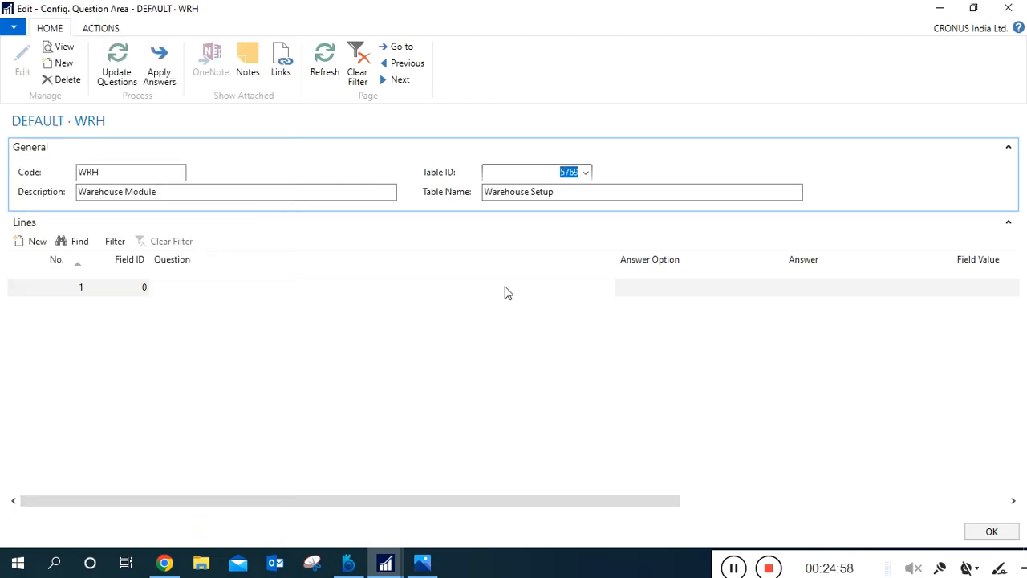
Update the WRH area's questions from the fields of the Warehouse Setup table.
{"action": "left_click", "coordinate": [600, 199]}
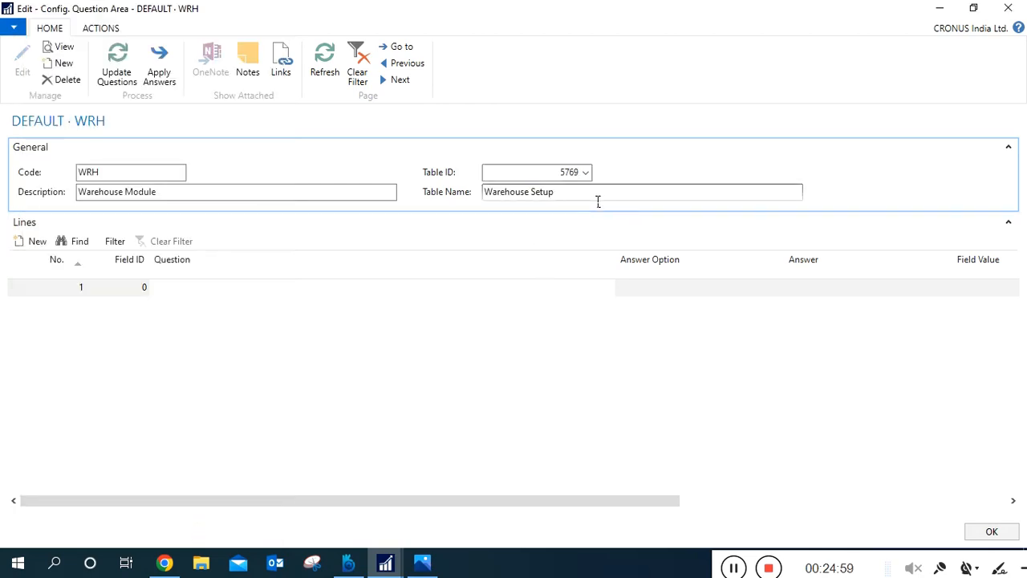
{"action": "left_click", "coordinate": [119, 60]}
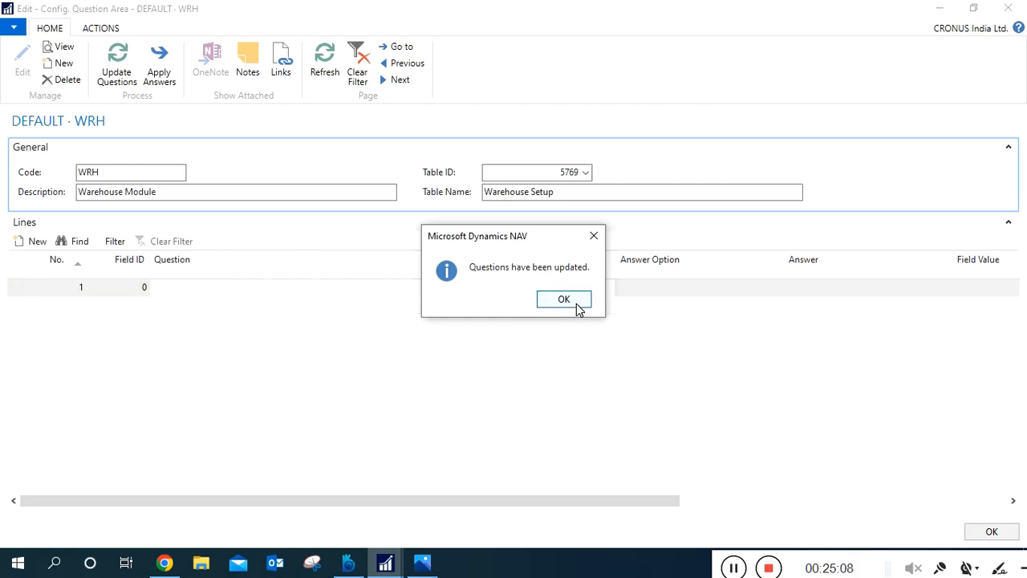
{"action": "left_click", "coordinate": [577, 308]}
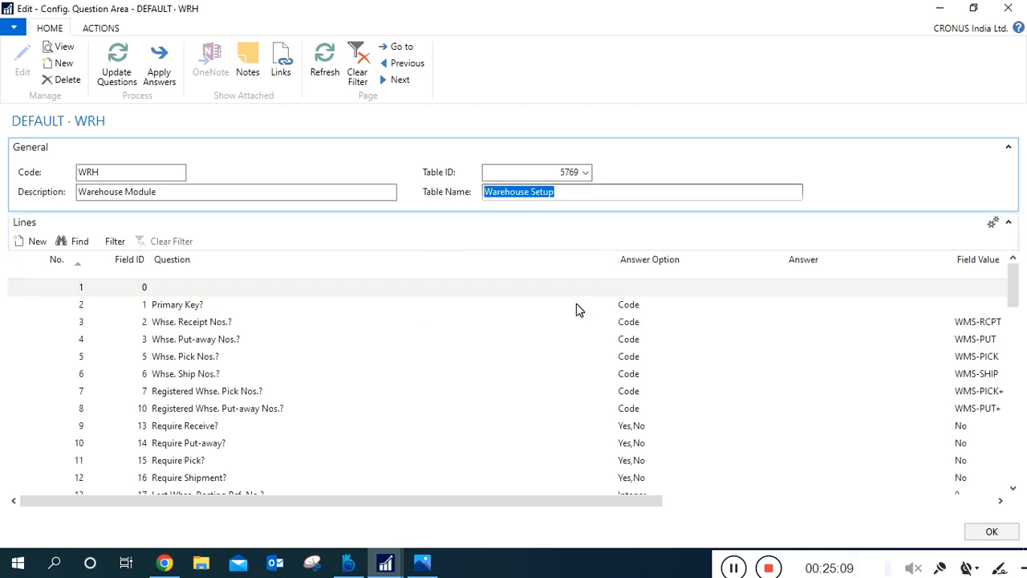
Examine the generated warehouse questions with their answer options and field values through to the last line, and return to the first.
{"action": "left_click", "coordinate": [289, 360]}
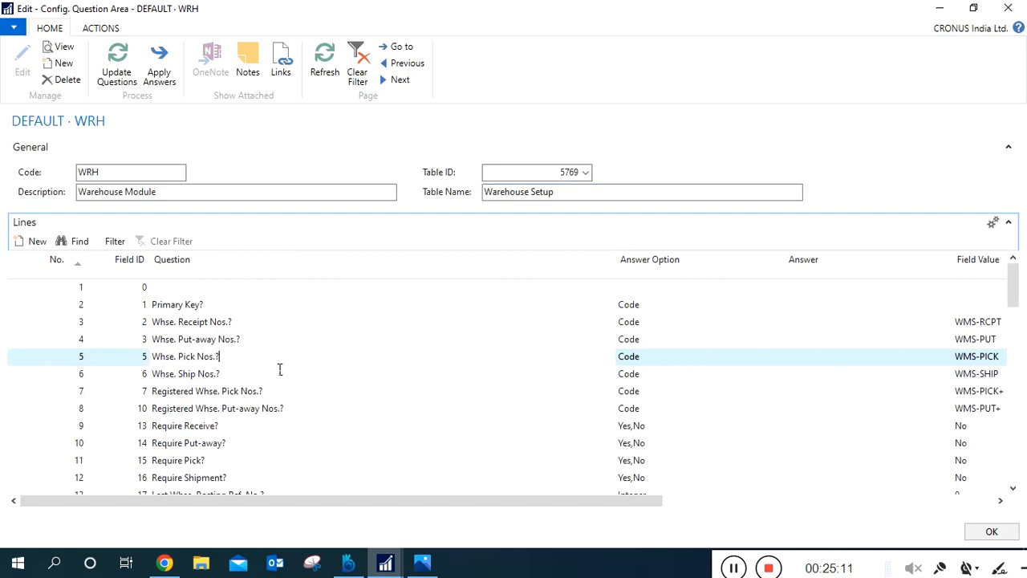
{"action": "left_click", "coordinate": [215, 345]}
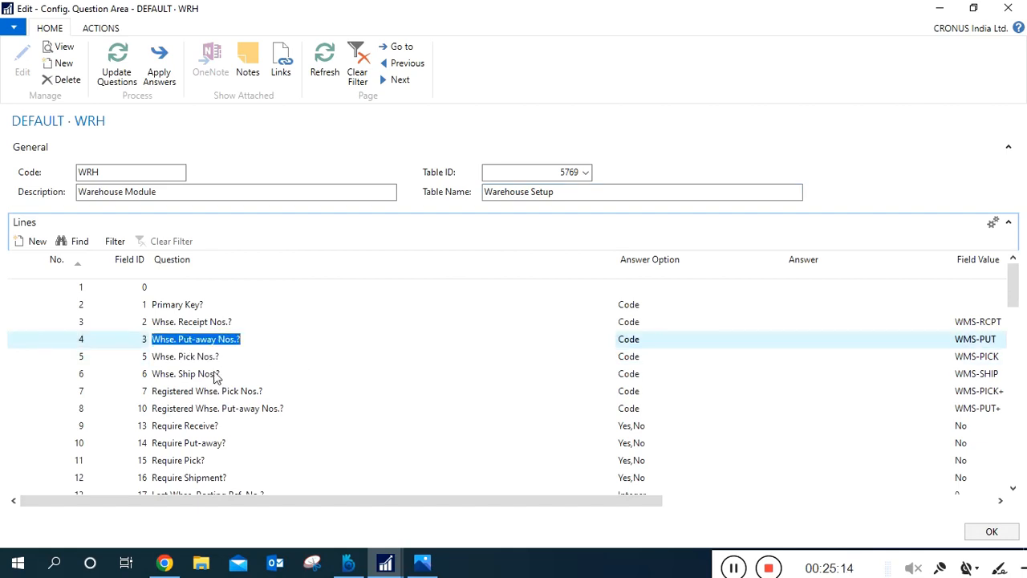
{"action": "left_click", "coordinate": [225, 426]}
{"action": "left_click", "coordinate": [249, 464]}
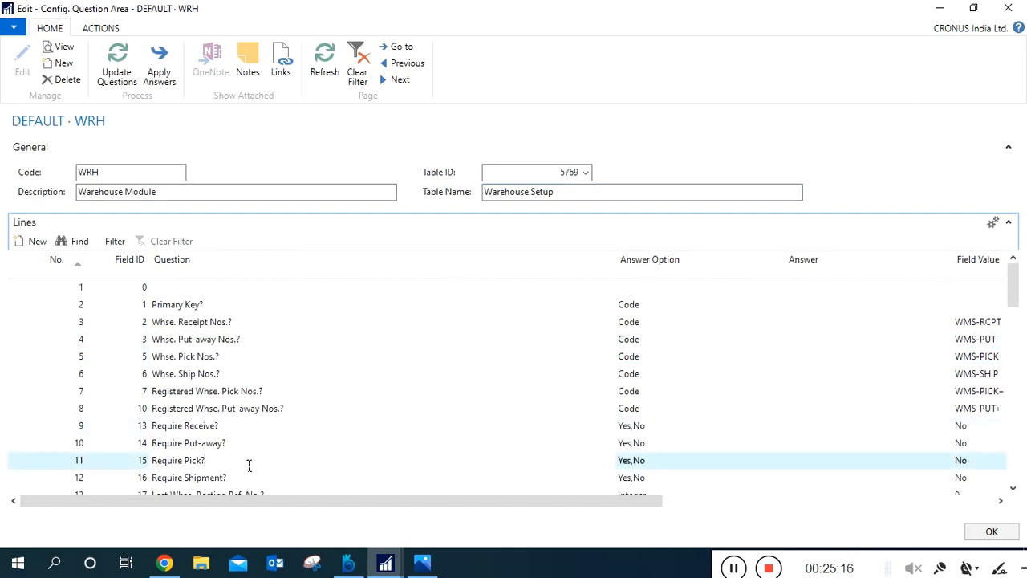
{"action": "key", "text": "Down"}
{"action": "key", "text": "Down"}
{"action": "key", "text": "Down"}
{"action": "key", "text": "Down"}
{"action": "key", "text": "Down"}
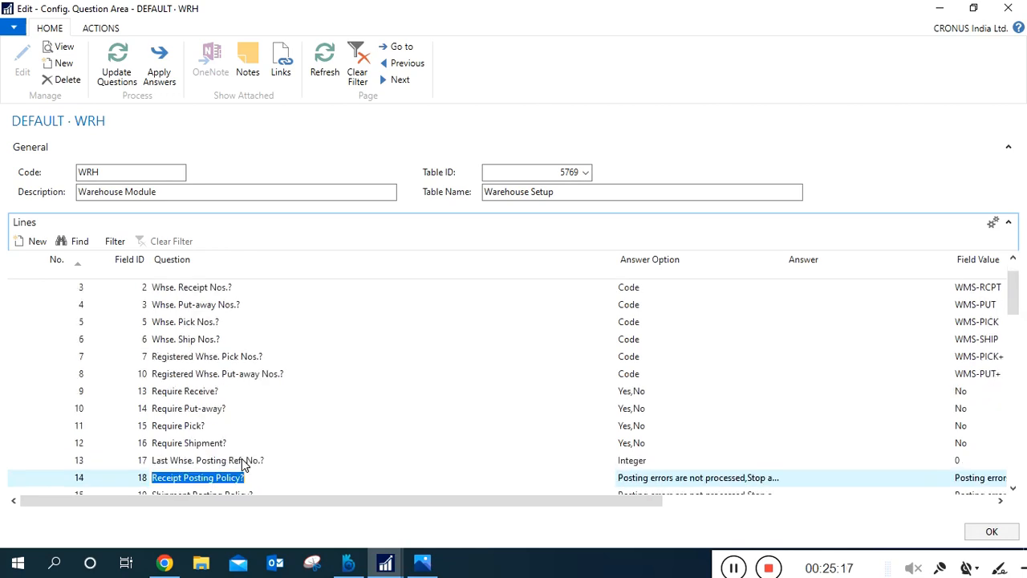
{"action": "key", "text": "Down"}
{"action": "key", "text": "Down"}
{"action": "key", "text": "Down"}
{"action": "key", "text": "Down"}
{"action": "key", "text": "Down"}
{"action": "key", "text": "Down"}
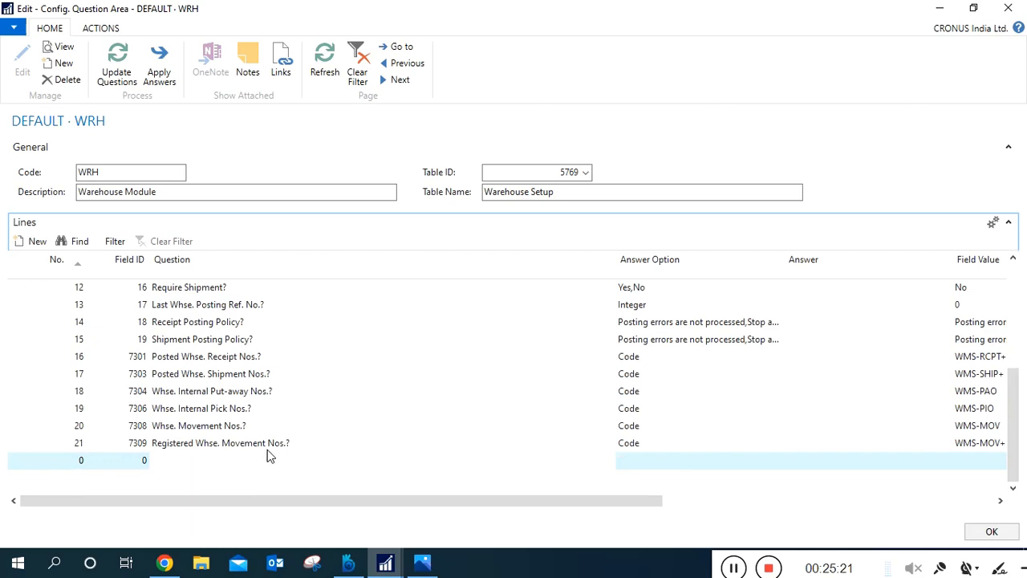
{"action": "key", "text": "Up"}
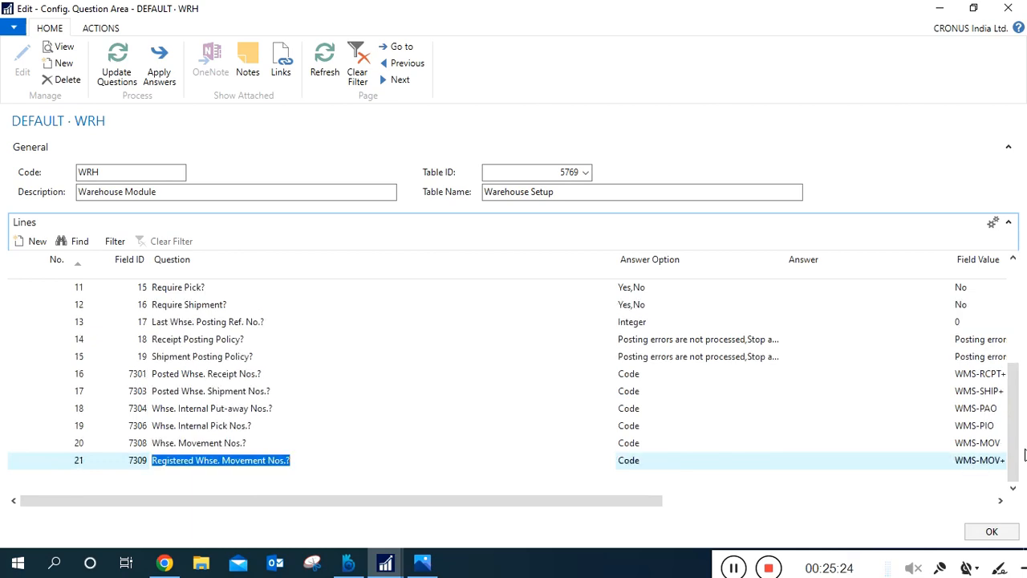
{"action": "left_click_drag", "start_coordinate": [1016, 459], "coordinate": [1015, 277]}
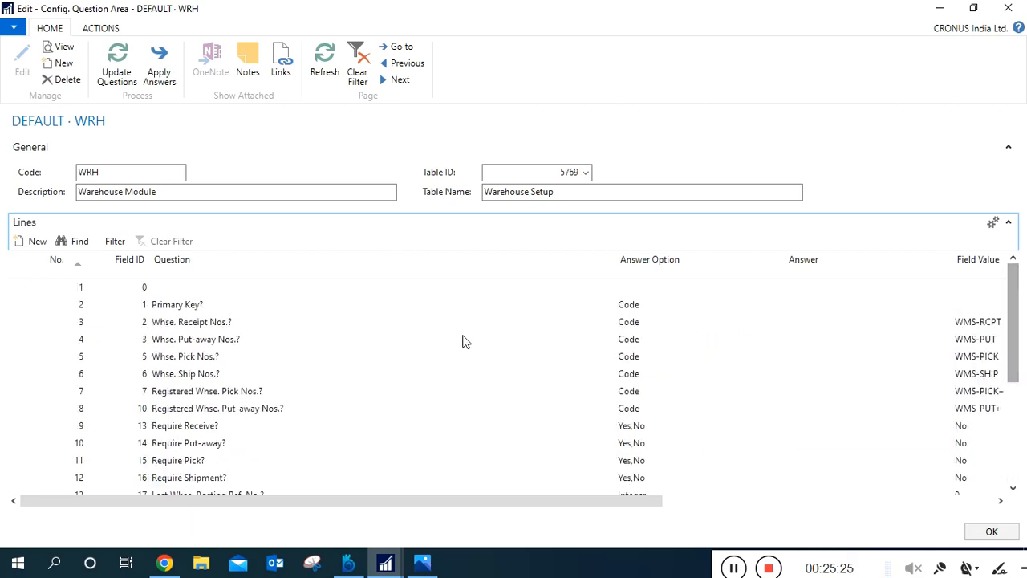
Review the wording of the Primary Key, Whse. Receipt Nos. and Whse. Ship Nos. questions.
{"action": "left_click", "coordinate": [270, 310]}
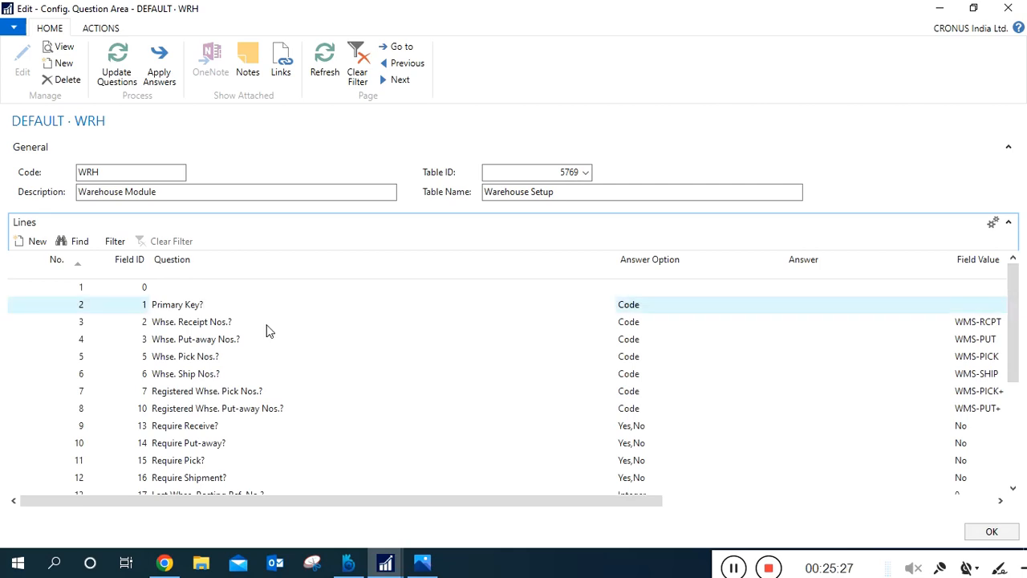
{"action": "left_click", "coordinate": [266, 326]}
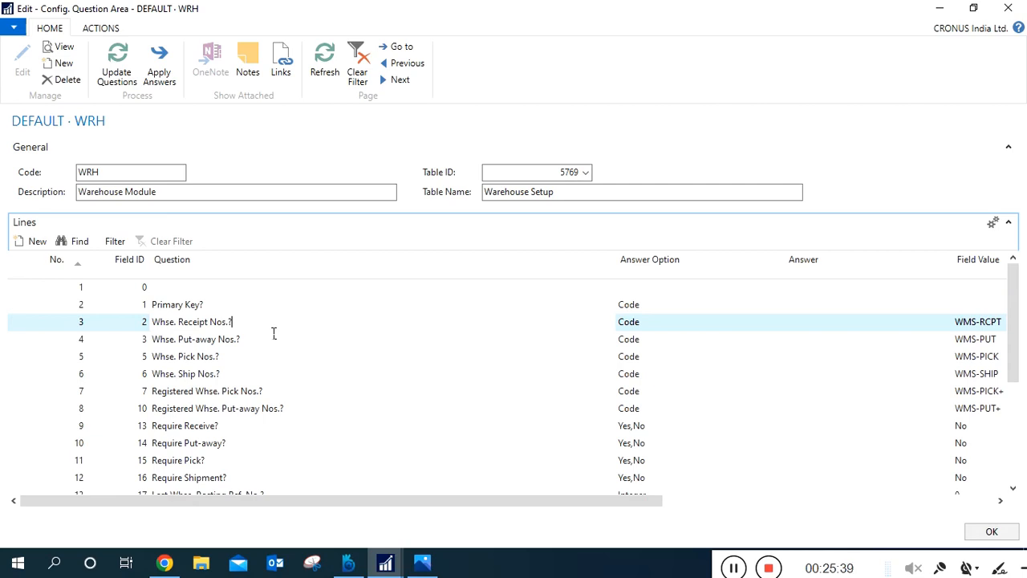
{"action": "left_click", "coordinate": [301, 377]}
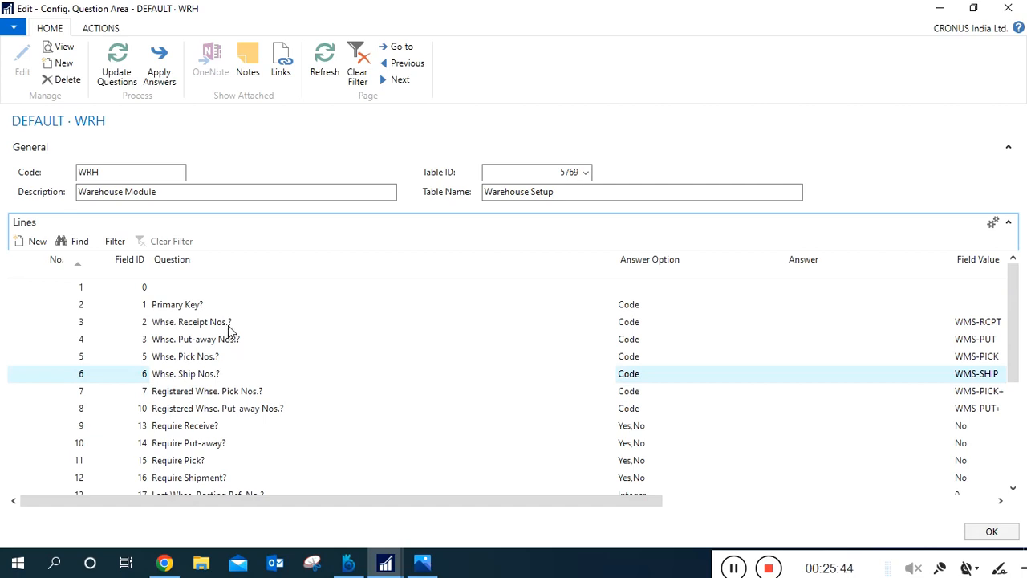
{"action": "left_click", "coordinate": [203, 305]}
{"action": "left_click", "coordinate": [249, 325]}
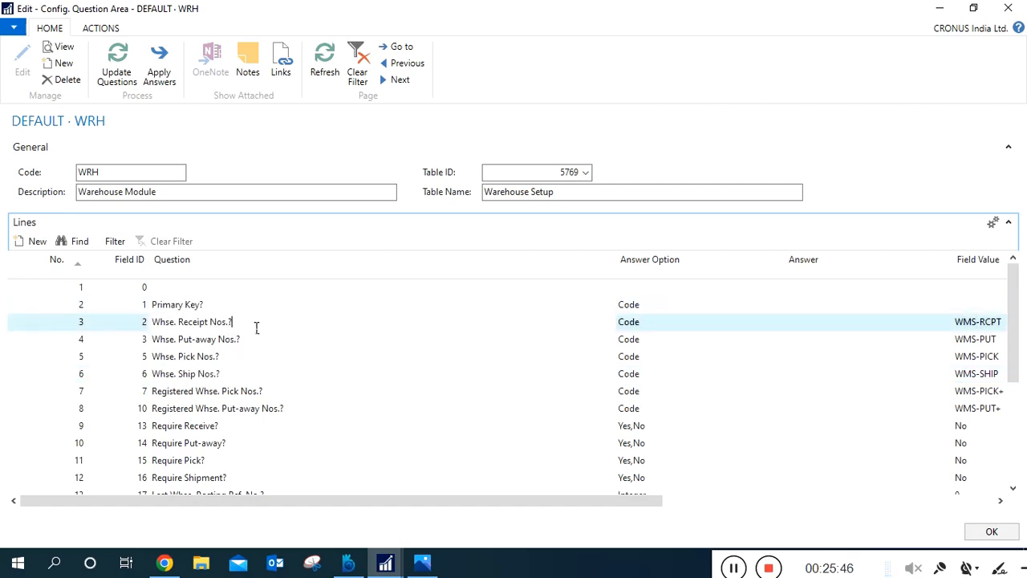
{"action": "left_click", "coordinate": [231, 312]}
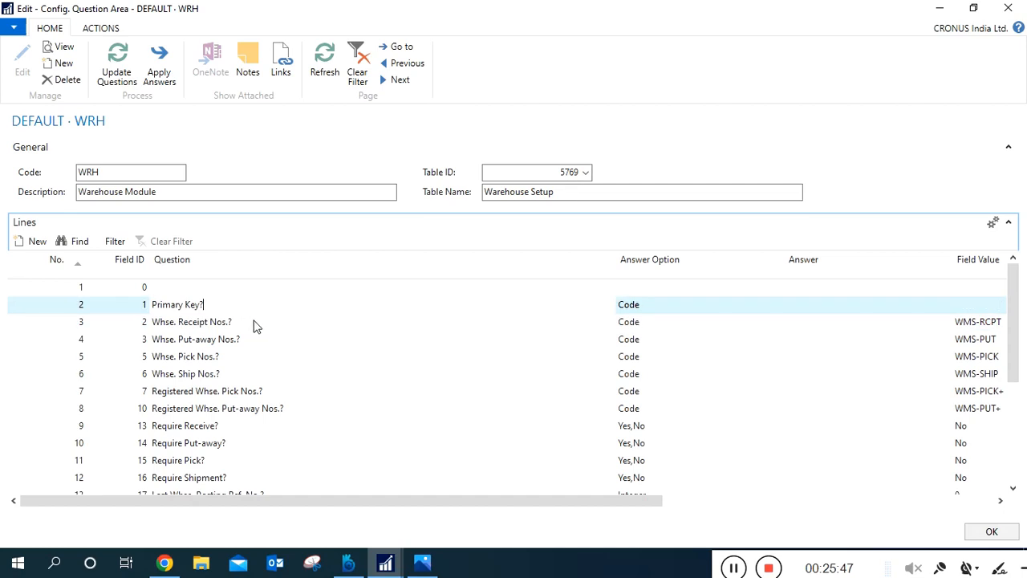
Examine the Whse. Receipt Nos., Require Receive and Require Put-away questions, then check the receipt and put-away lines' field values.
{"action": "left_click", "coordinate": [262, 326]}
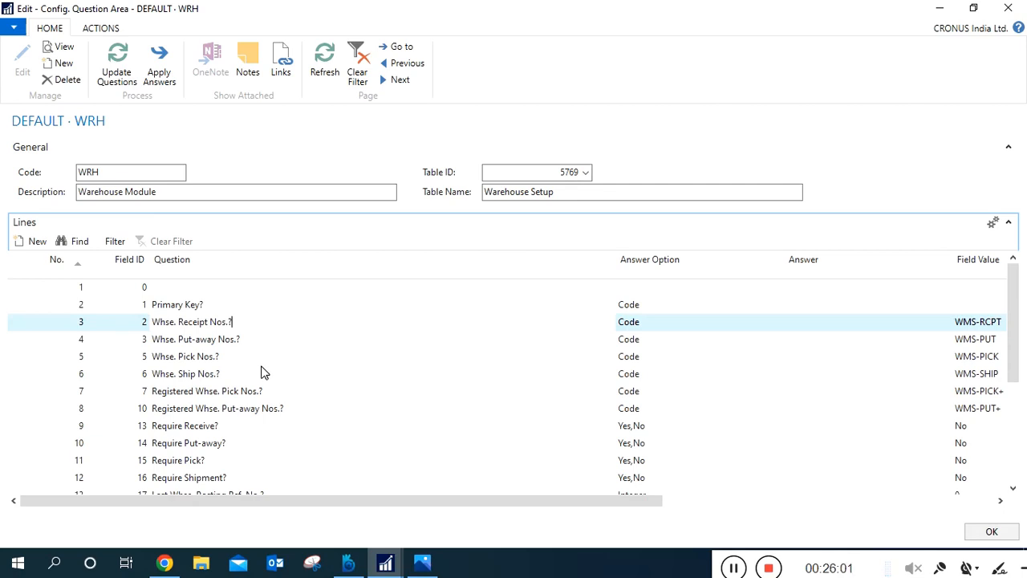
{"action": "left_click", "coordinate": [248, 426]}
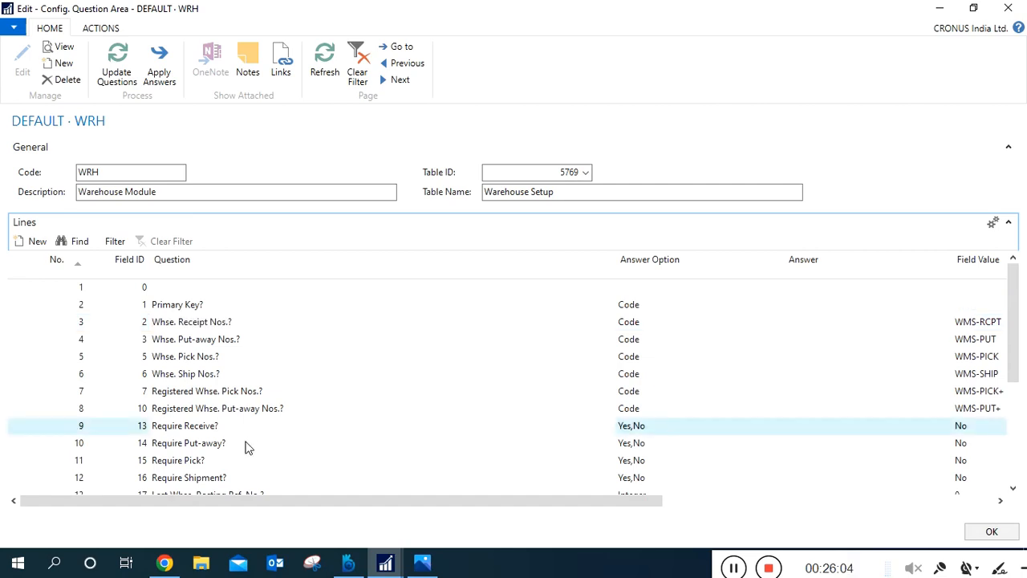
{"action": "left_click", "coordinate": [251, 447]}
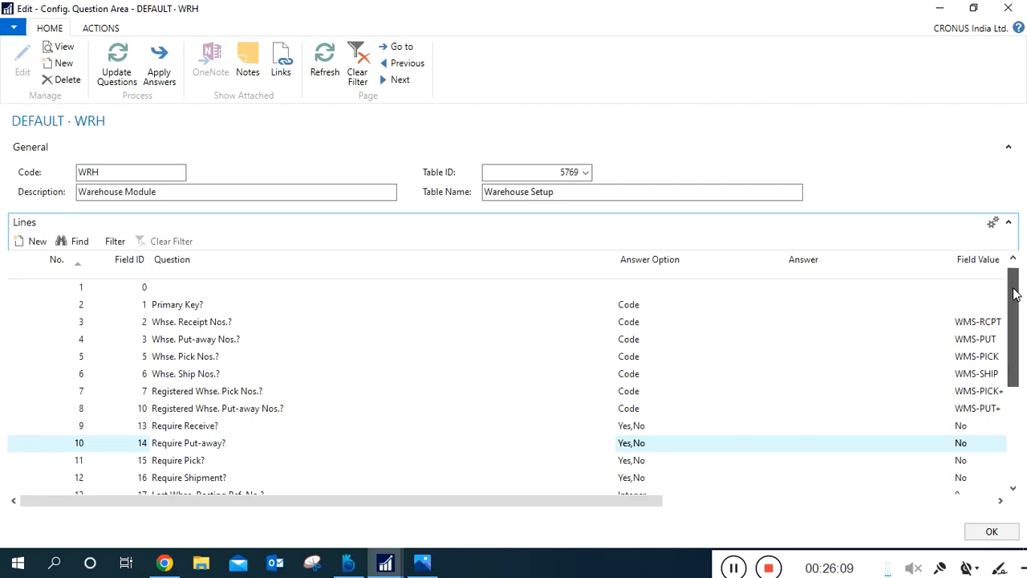
{"action": "scroll", "coordinate": [1016, 296], "scroll_direction": "down", "scroll_amount": 1}
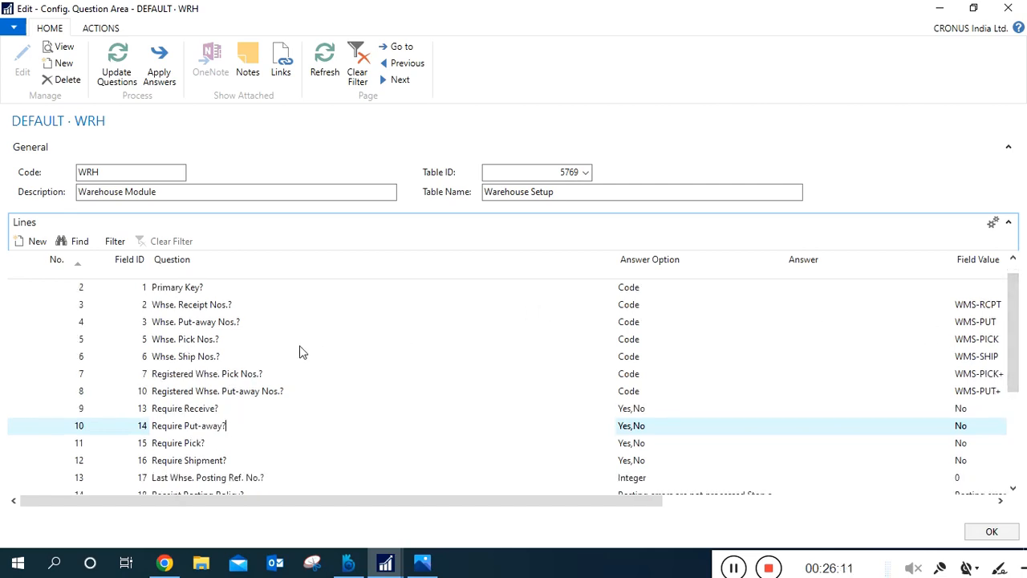
{"action": "left_click", "coordinate": [234, 311]}
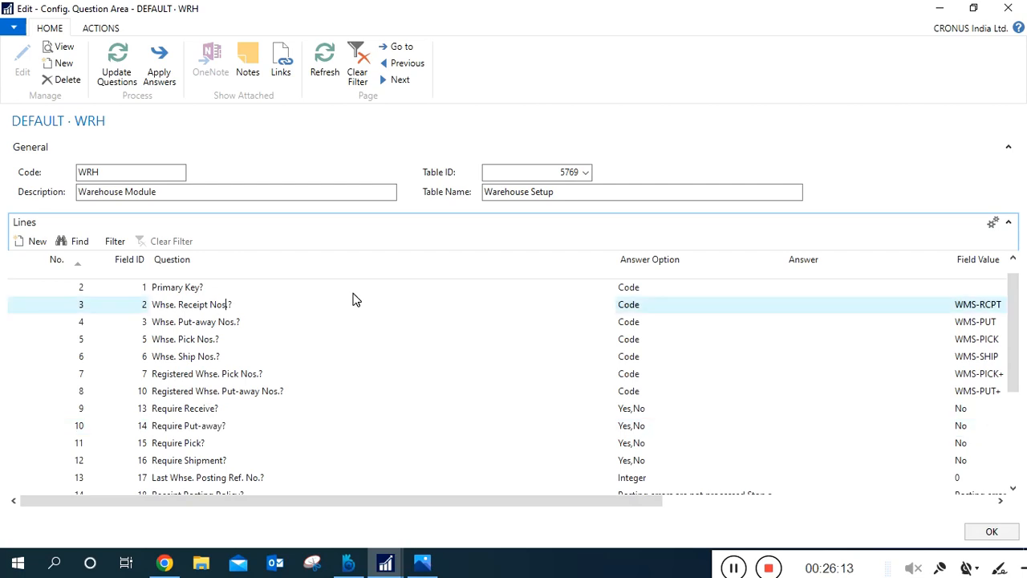
{"action": "left_click", "coordinate": [666, 307]}
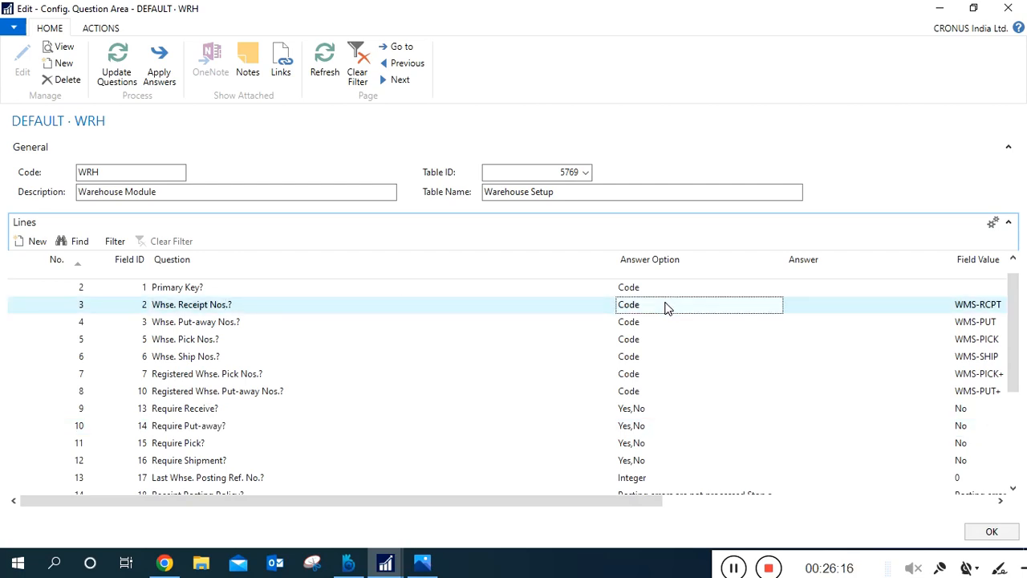
{"action": "left_click", "coordinate": [119, 178]}
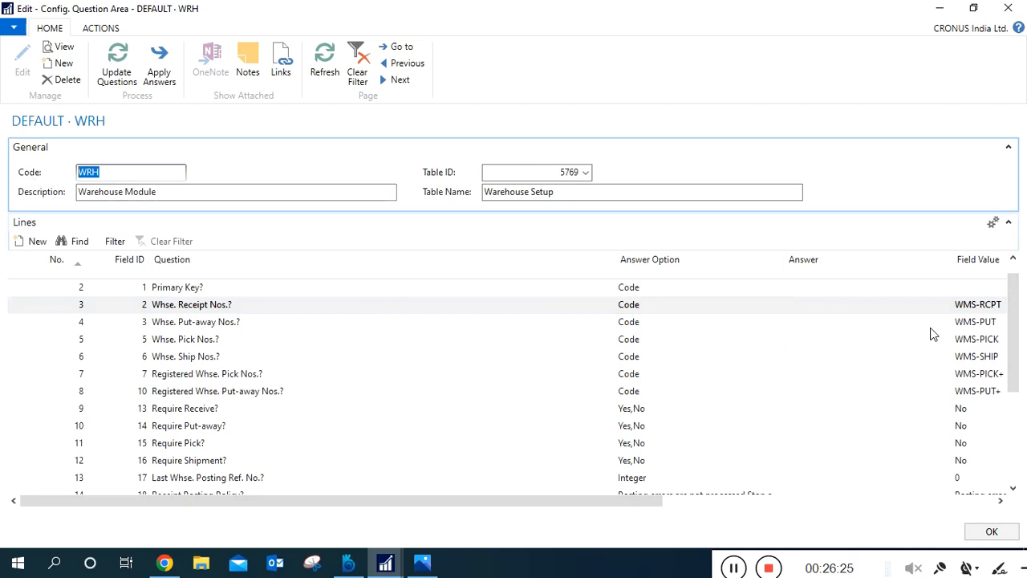
{"action": "left_click", "coordinate": [965, 311]}
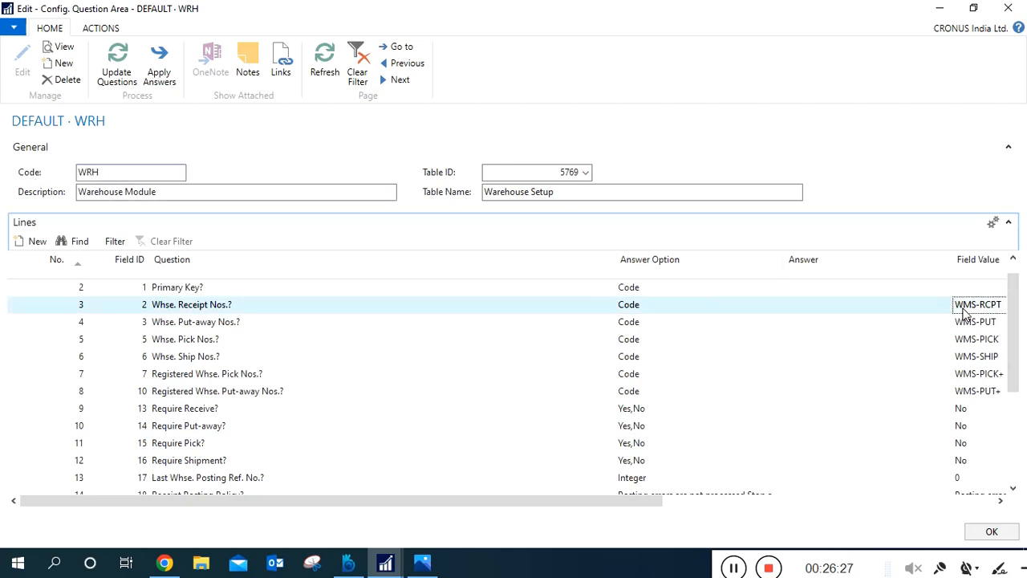
{"action": "left_click_drag", "start_coordinate": [601, 500], "coordinate": [610, 502]}
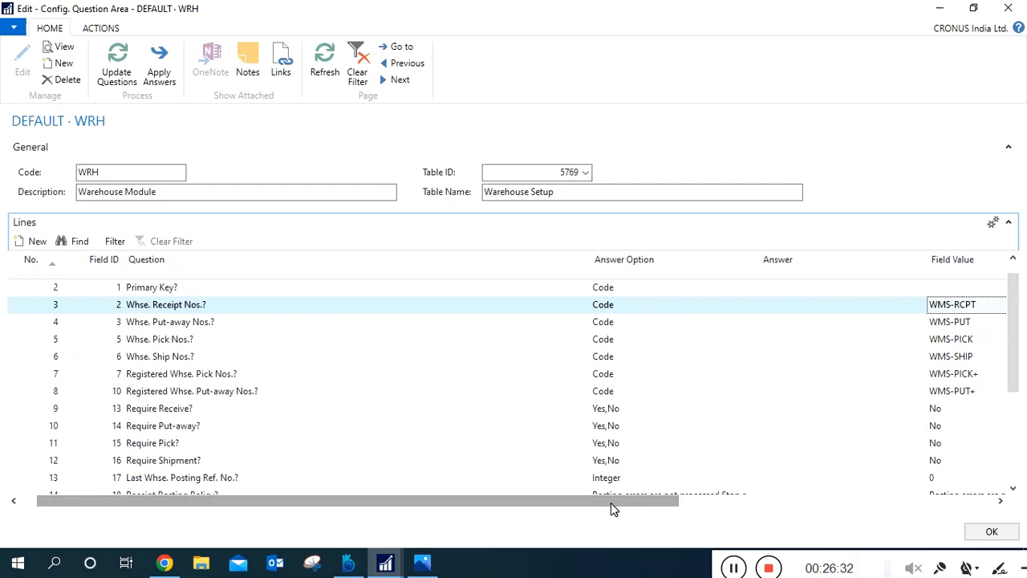
{"action": "left_click", "coordinate": [967, 323]}
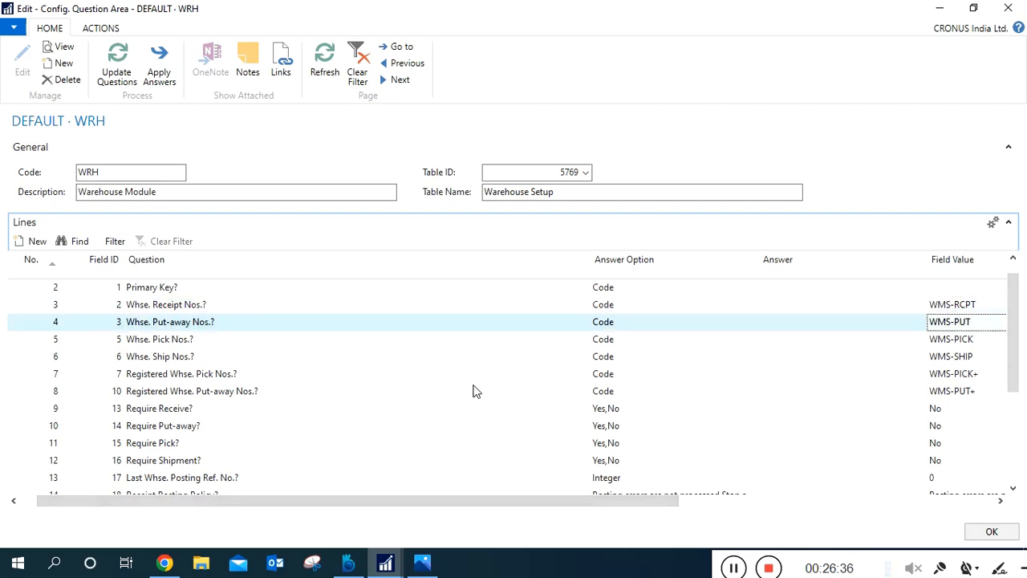
Examine the line numbers of the warehouse number series questions and the answer option of the Require Receive question.
{"action": "left_click", "coordinate": [195, 361]}
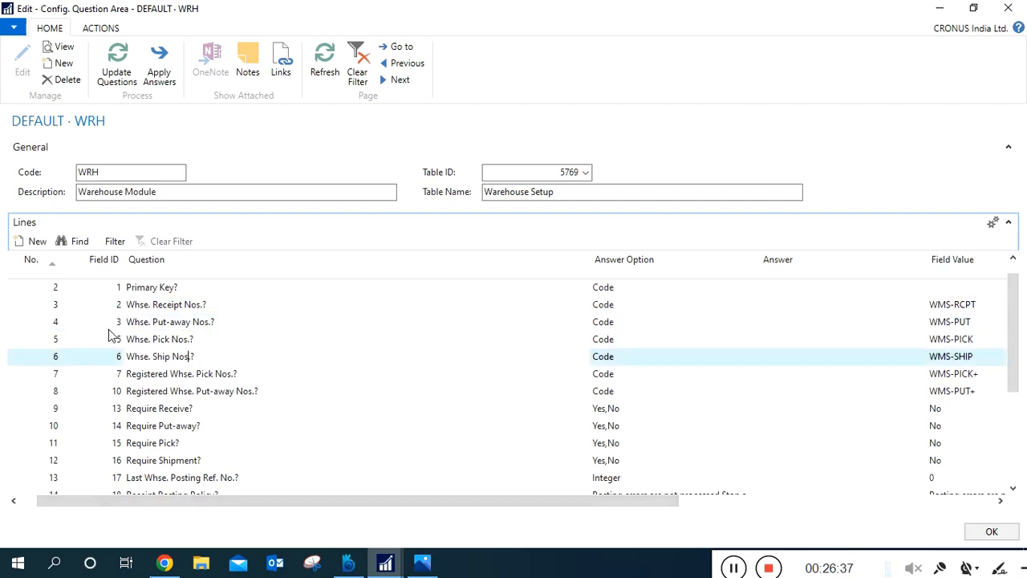
{"action": "left_click", "coordinate": [38, 306]}
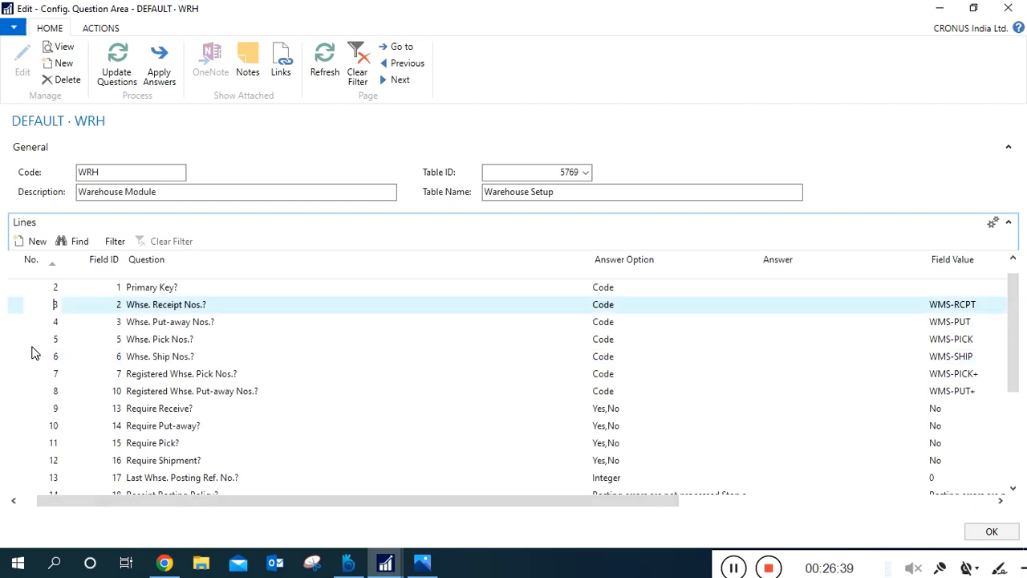
{"action": "left_click", "coordinate": [56, 358]}
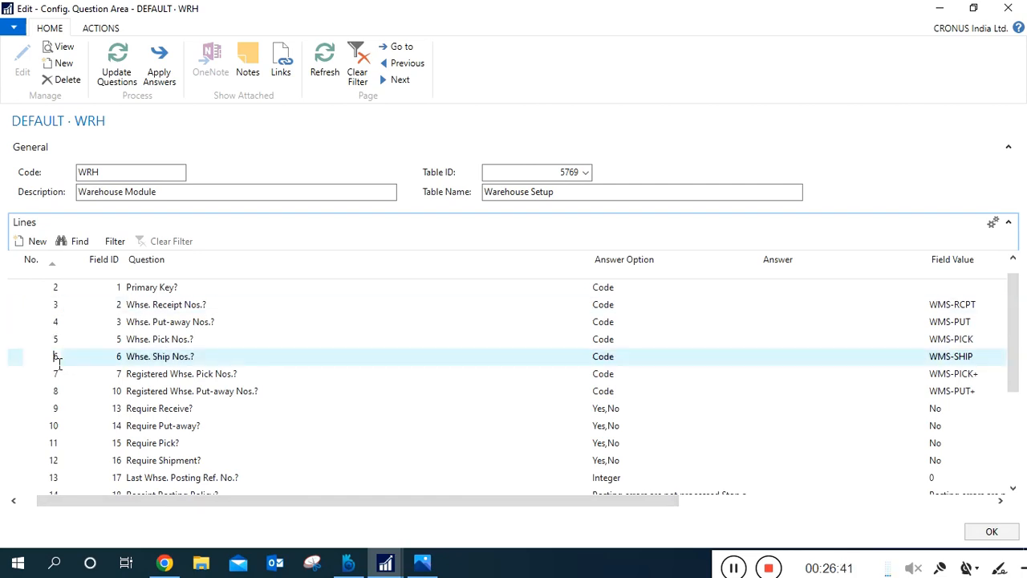
{"action": "left_click", "coordinate": [167, 398]}
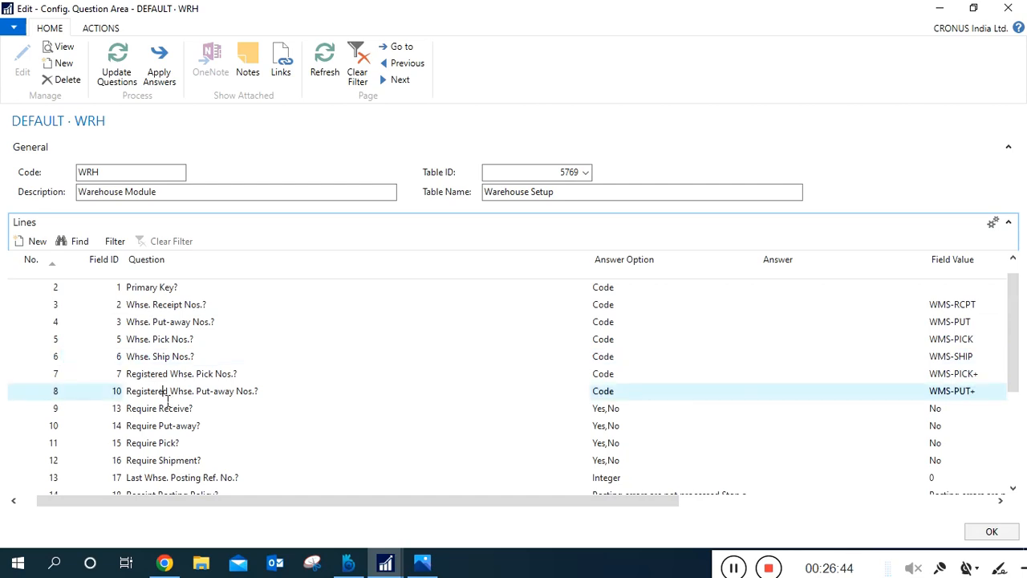
{"action": "left_click", "coordinate": [39, 397]}
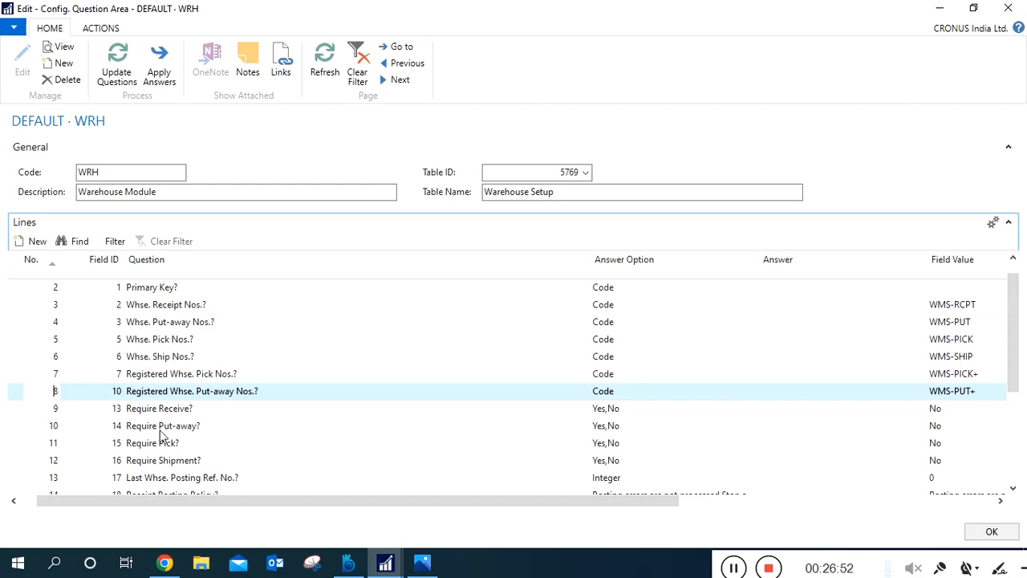
{"action": "left_click", "coordinate": [188, 411]}
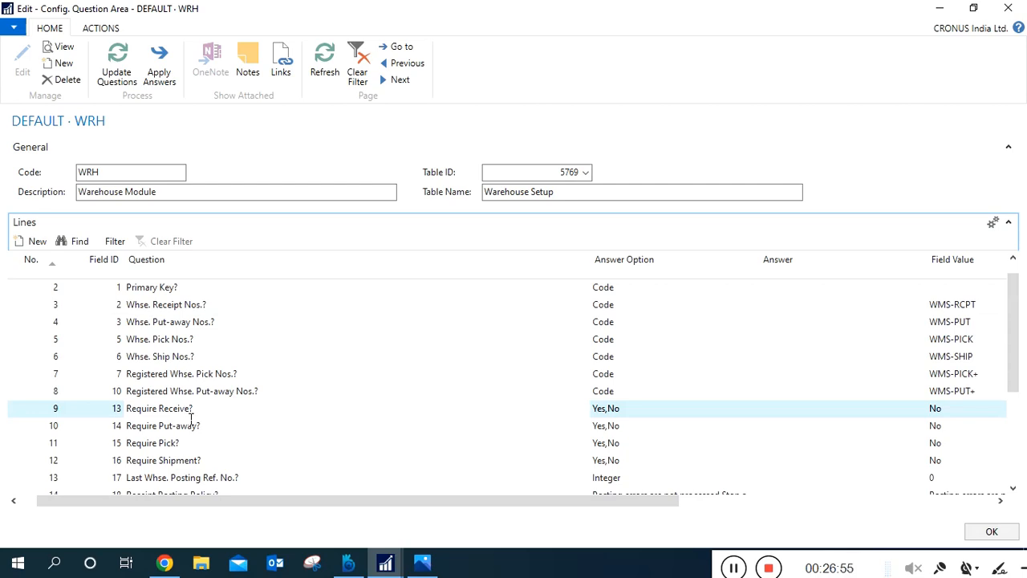
{"action": "left_click", "coordinate": [43, 409]}
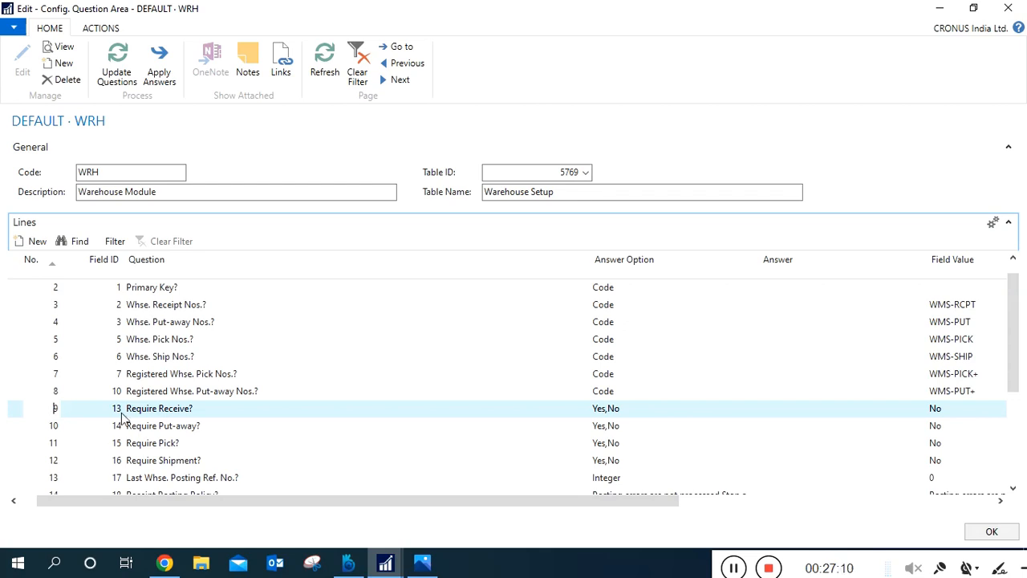
{"action": "left_click", "coordinate": [601, 415]}
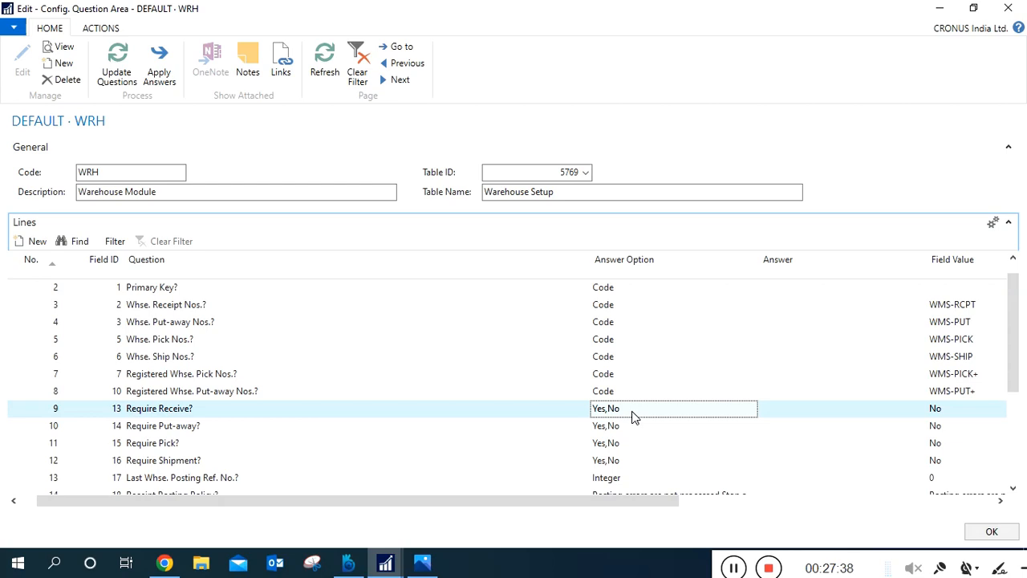
Compare the number series questions with their answer options and field values, from Primary Key to Registered Whse. Put-away Nos.
{"action": "left_click", "coordinate": [404, 376]}
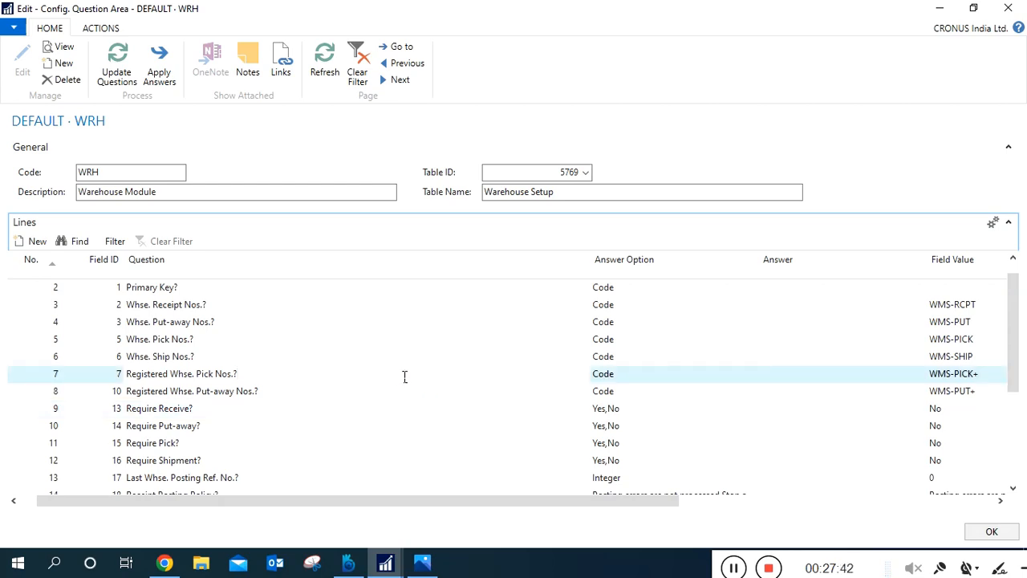
{"action": "left_click", "coordinate": [180, 317]}
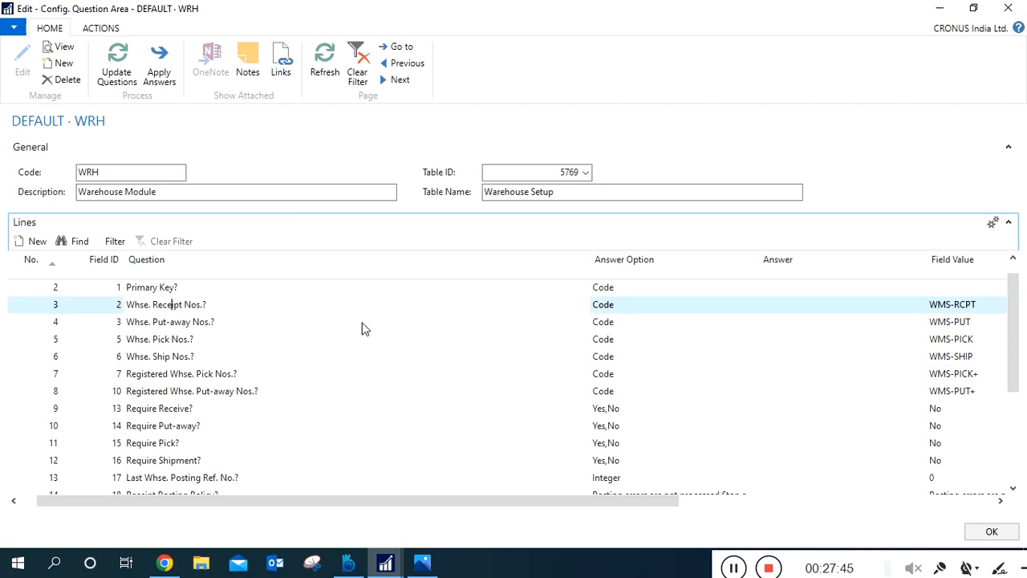
{"action": "left_click", "coordinate": [216, 293]}
{"action": "left_click", "coordinate": [221, 305]}
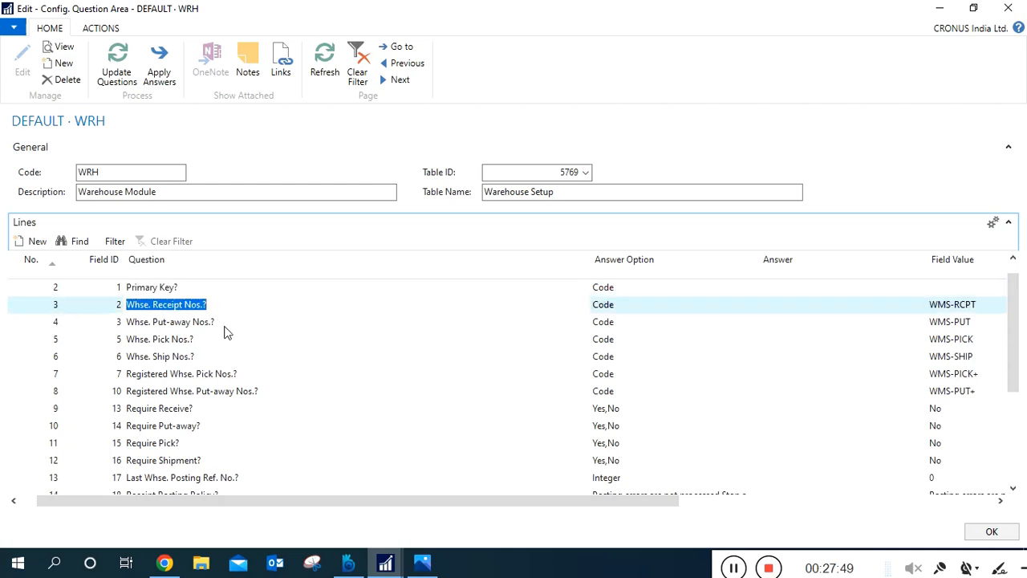
{"action": "left_click", "coordinate": [227, 324]}
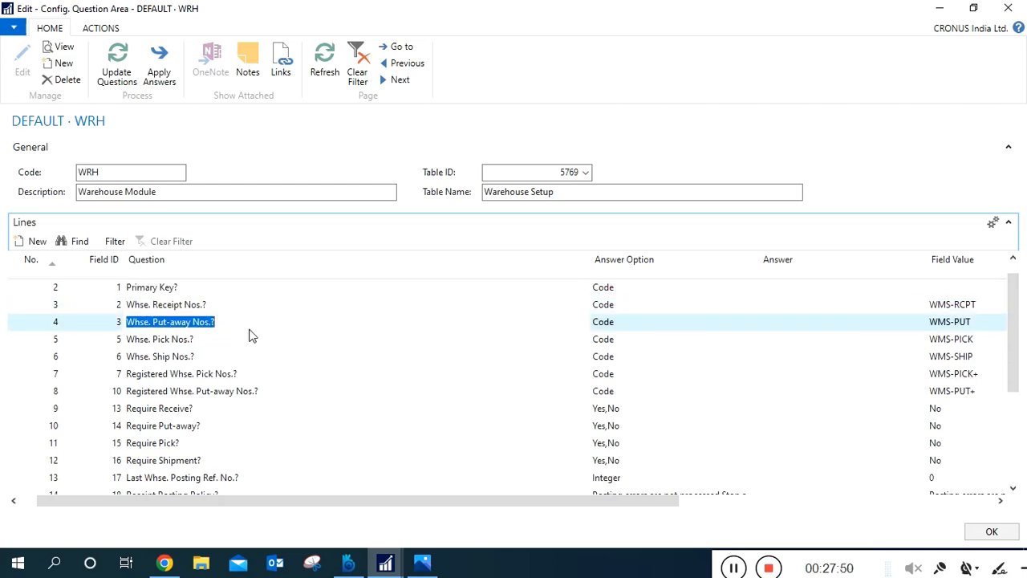
{"action": "left_click", "coordinate": [624, 289]}
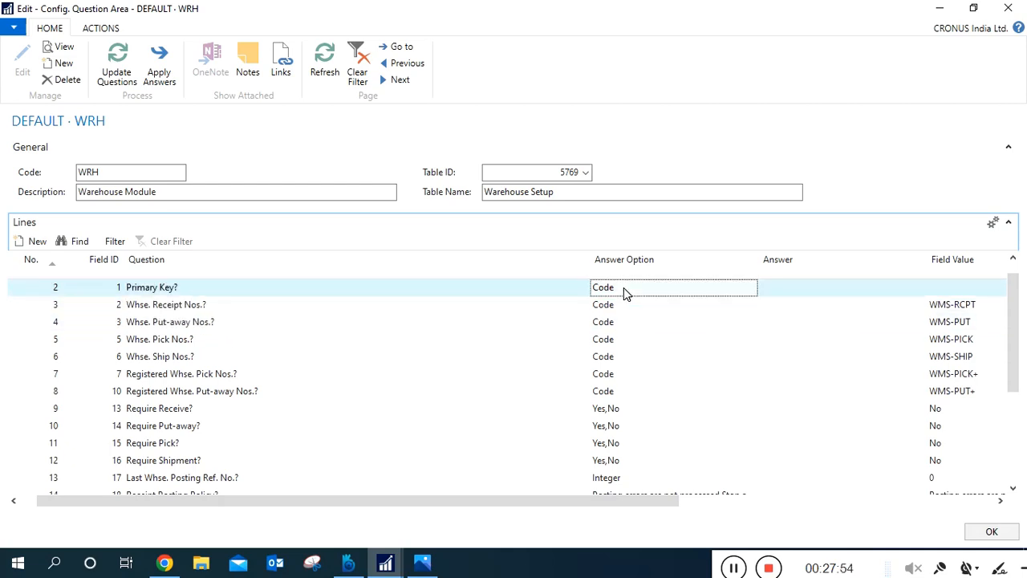
{"action": "left_click", "coordinate": [628, 312]}
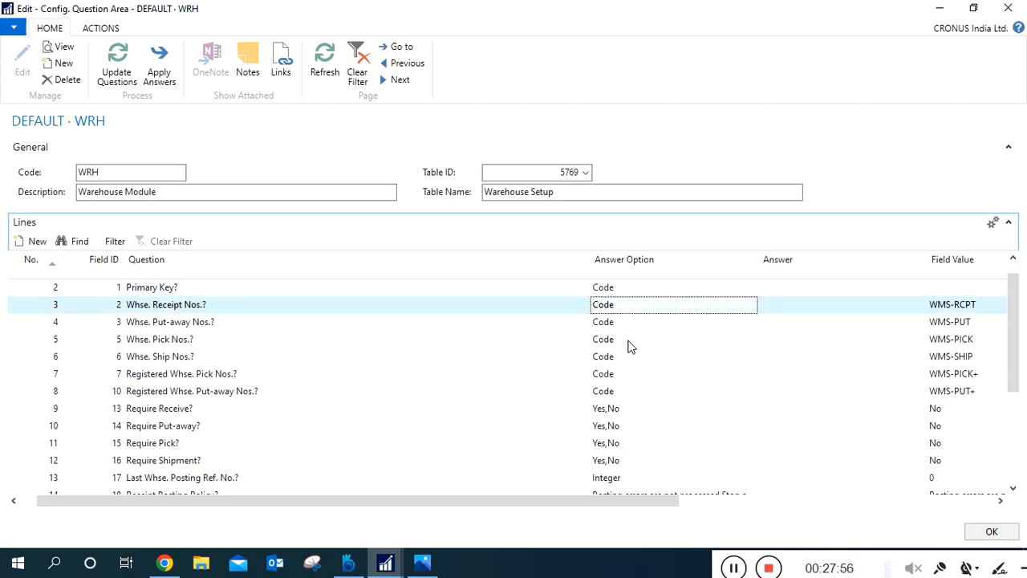
{"action": "left_click", "coordinate": [630, 344]}
{"action": "left_click", "coordinate": [971, 289]}
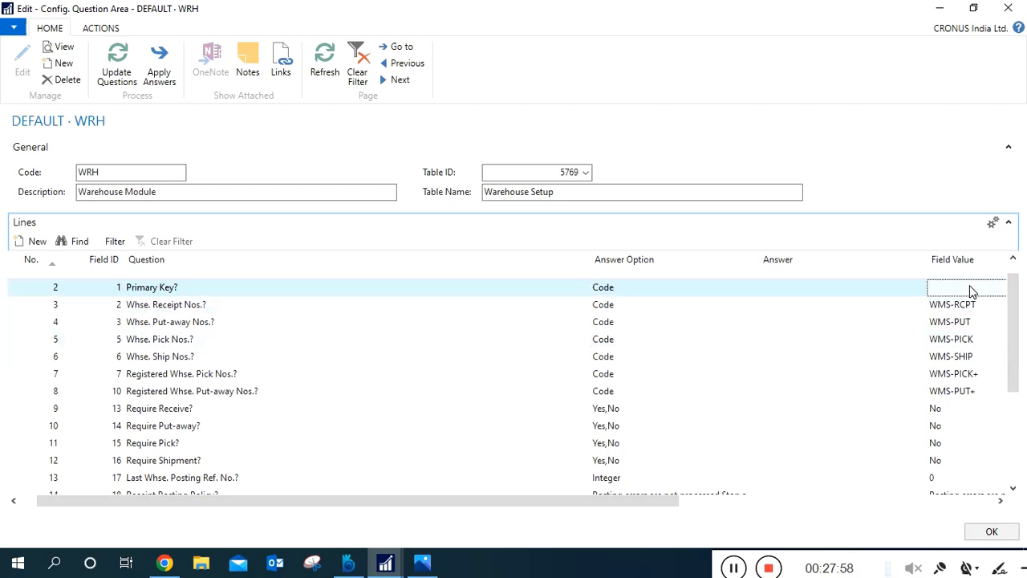
{"action": "left_click", "coordinate": [951, 375]}
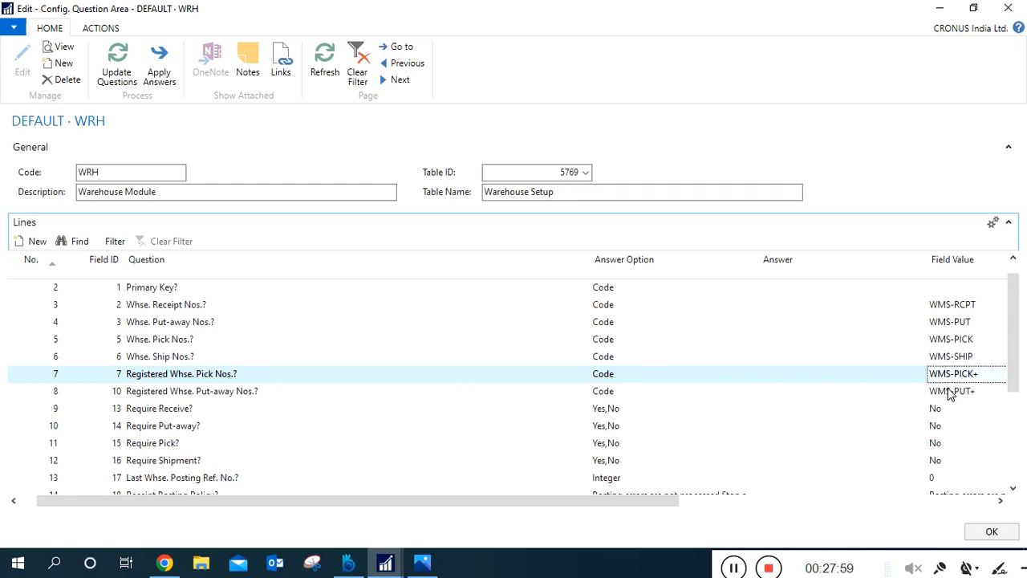
{"action": "left_click", "coordinate": [950, 390]}
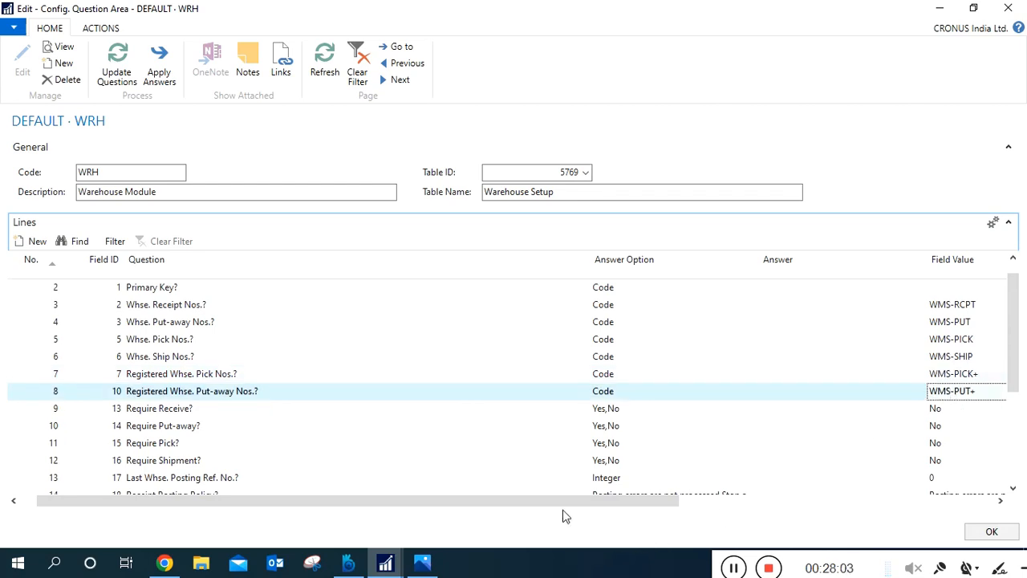
{"action": "left_click_drag", "start_coordinate": [562, 503], "coordinate": [581, 506]}
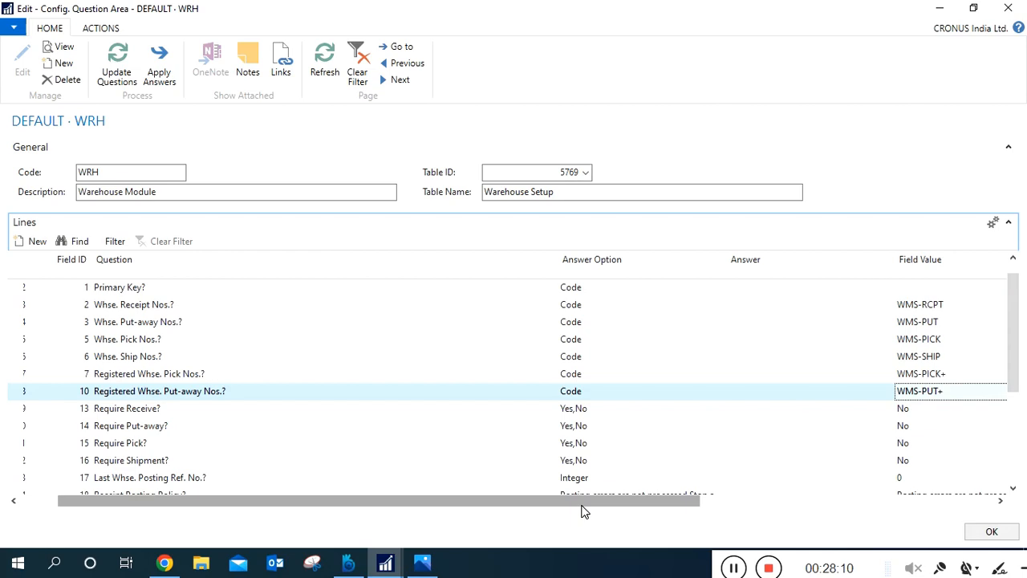
{"action": "left_click_drag", "start_coordinate": [583, 507], "coordinate": [509, 505]}
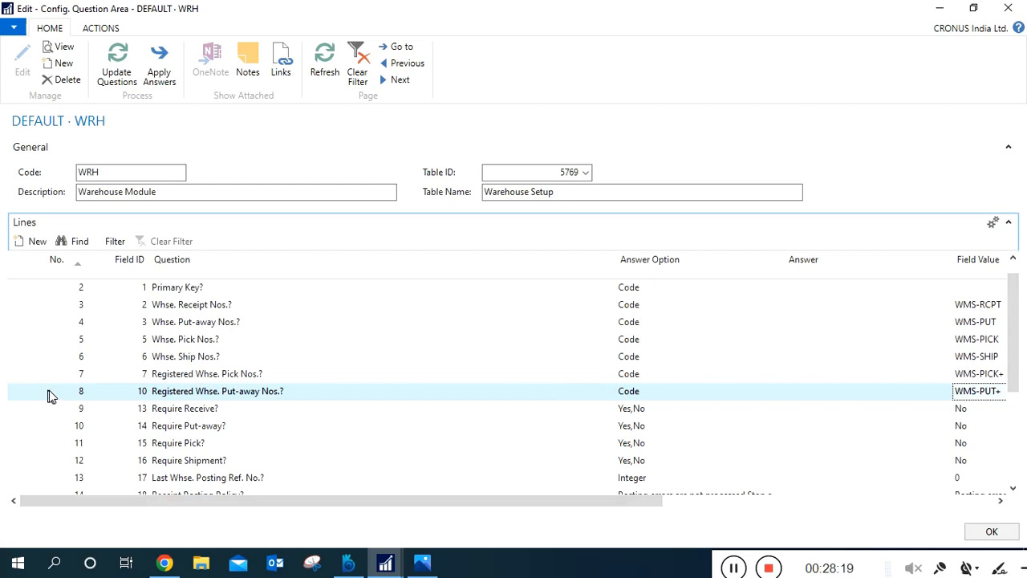
Review the Require Receive question's wording and line number.
{"action": "left_click", "coordinate": [182, 411]}
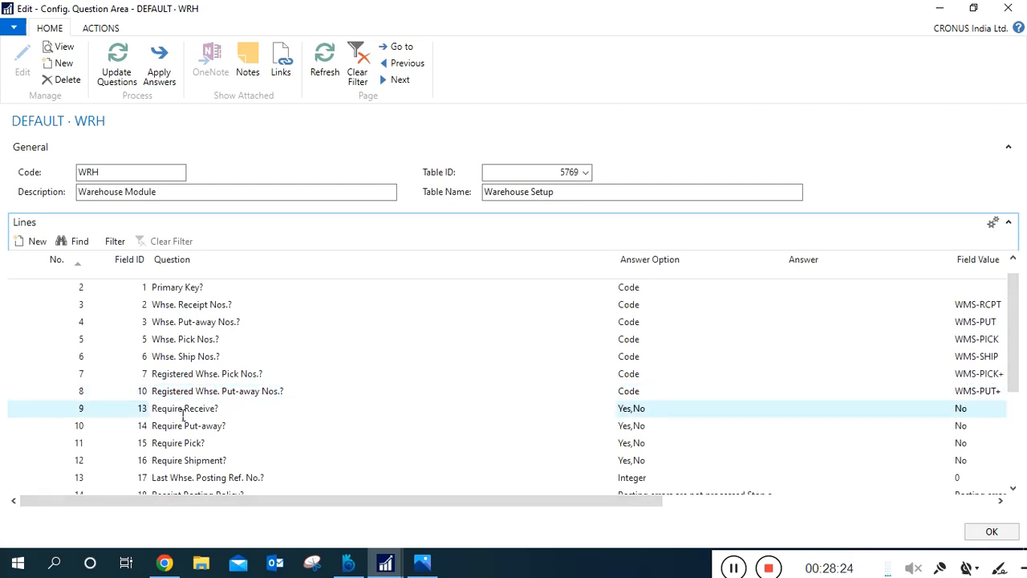
{"action": "key", "text": "End"}
{"action": "left_click", "coordinate": [31, 417]}
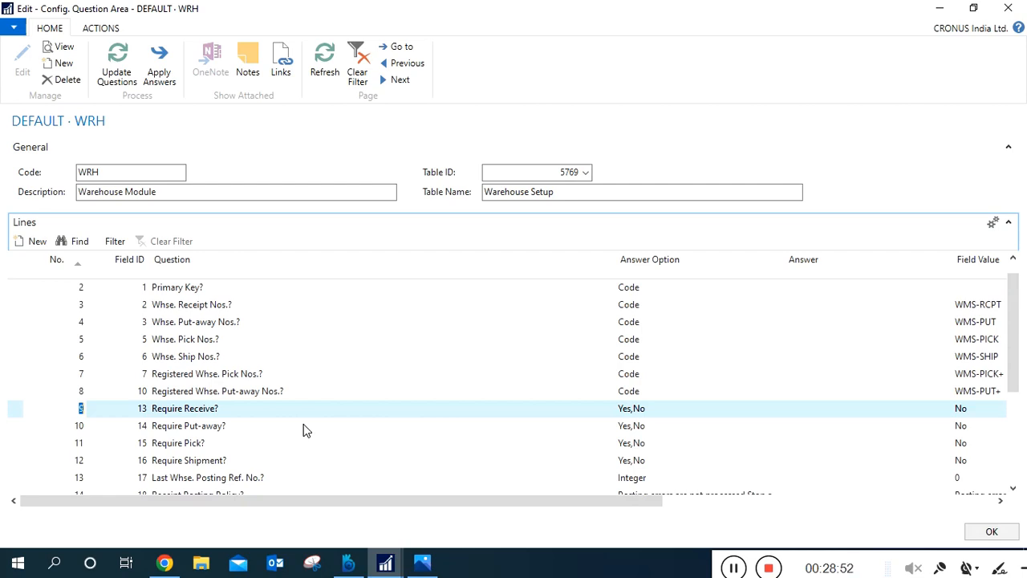
{"action": "left_click", "coordinate": [335, 414]}
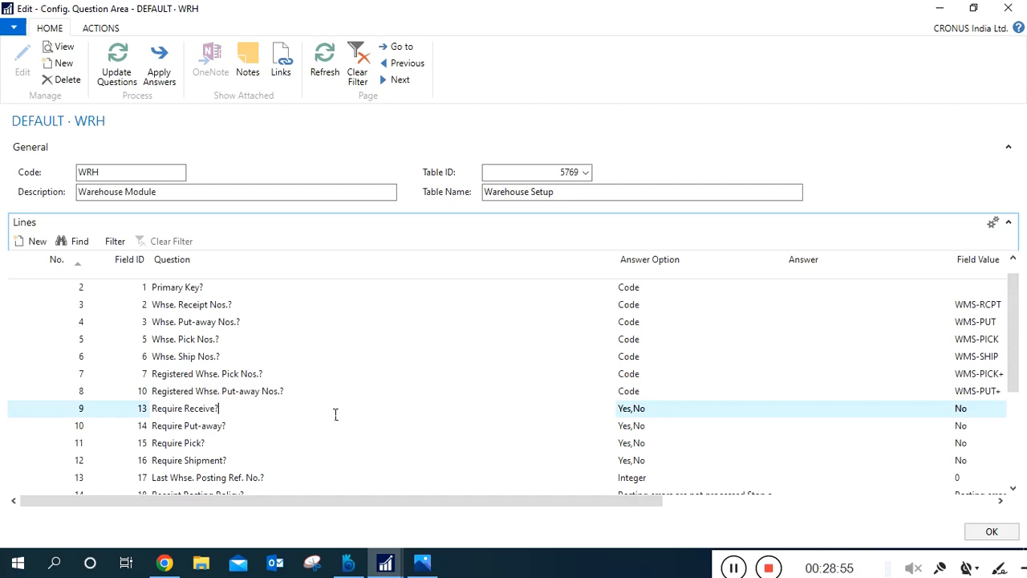
Minimize the question area windows, search for "warehouse setup" and open the Warehouse Setup page.
{"action": "left_click", "coordinate": [936, 16]}
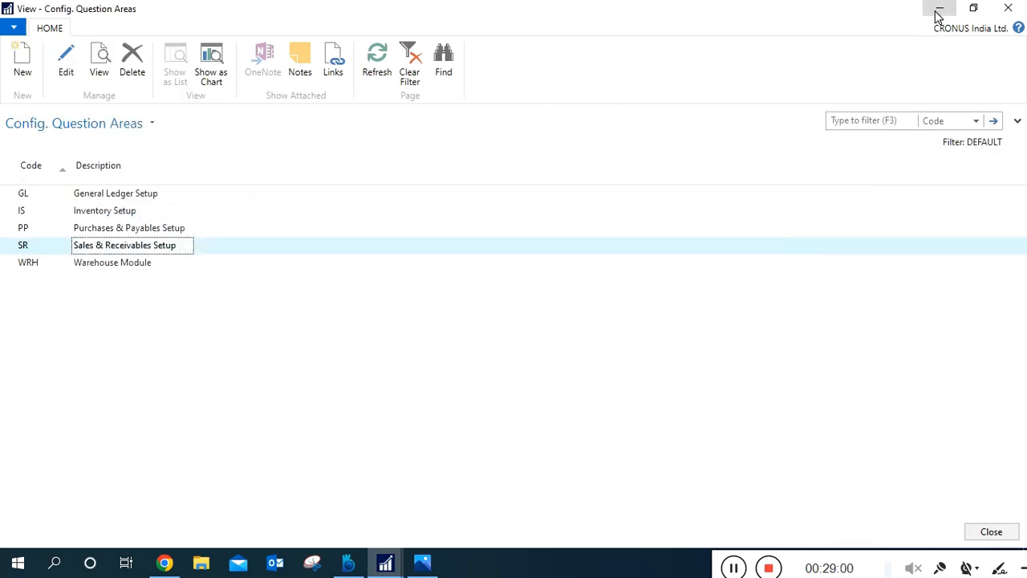
{"action": "left_click", "coordinate": [938, 14]}
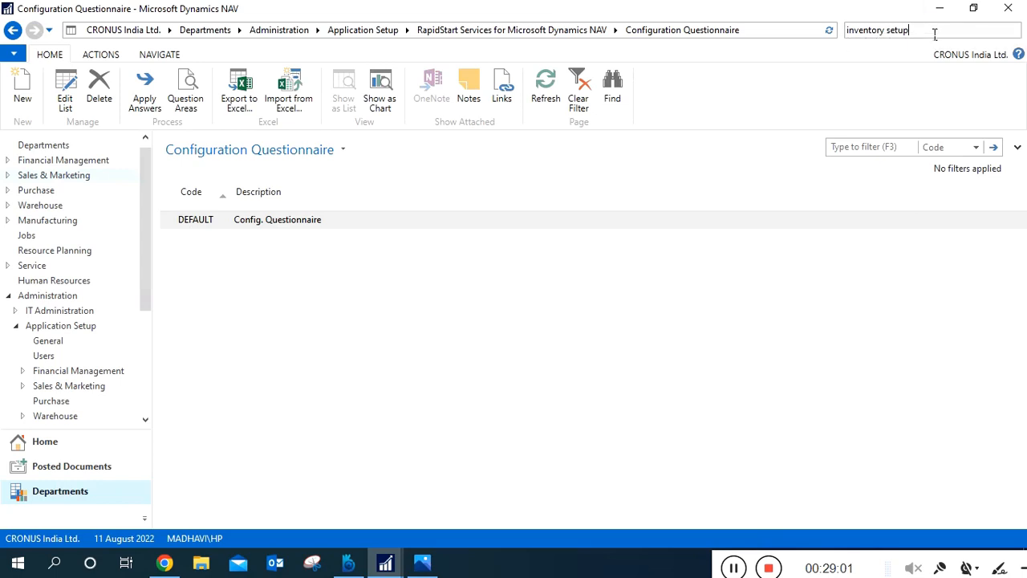
{"action": "key", "text": "ctrl+a"}
{"action": "type", "text": "warehouse set"}
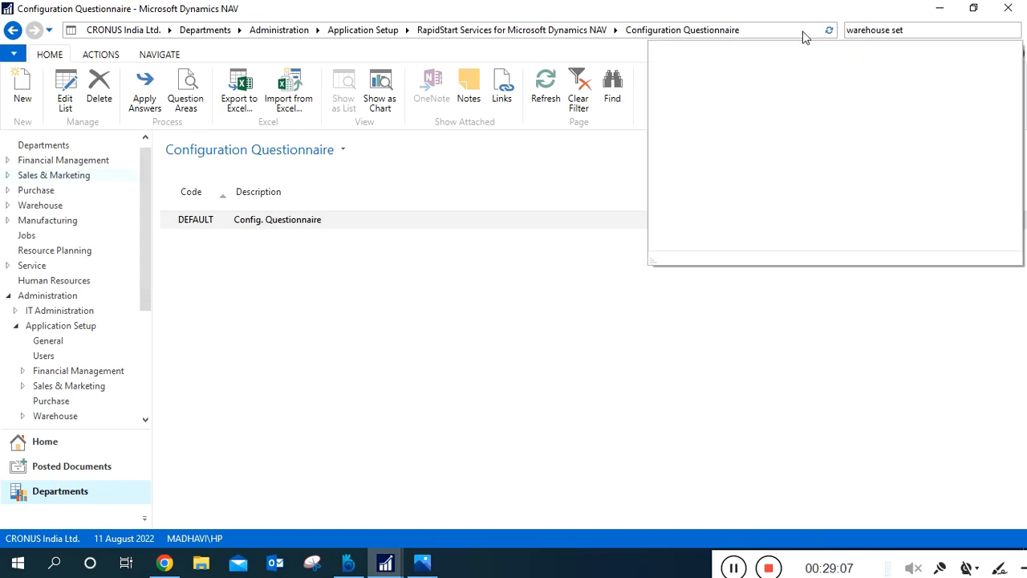
{"action": "type", "text": "up"}
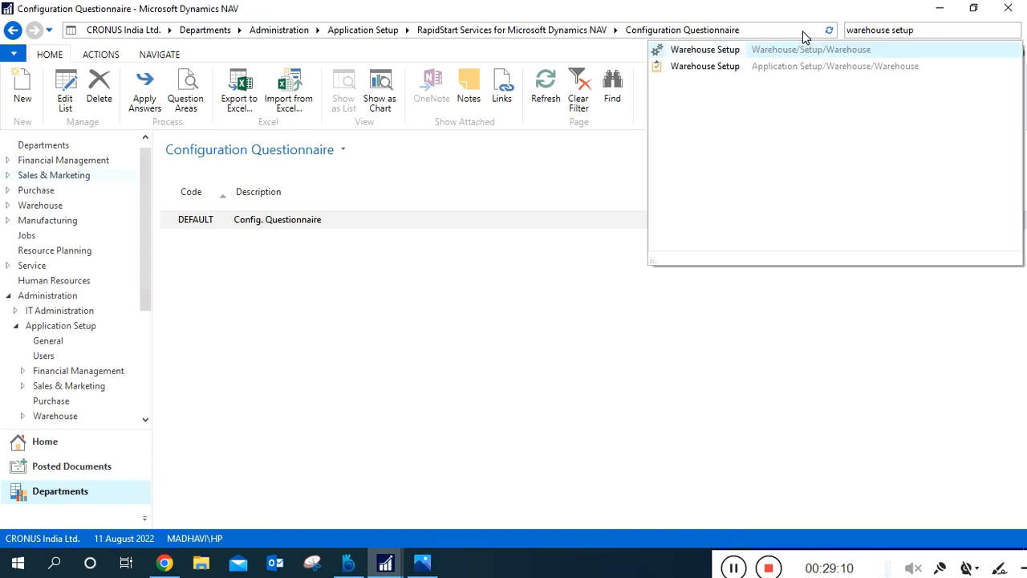
{"action": "left_click", "coordinate": [738, 54]}
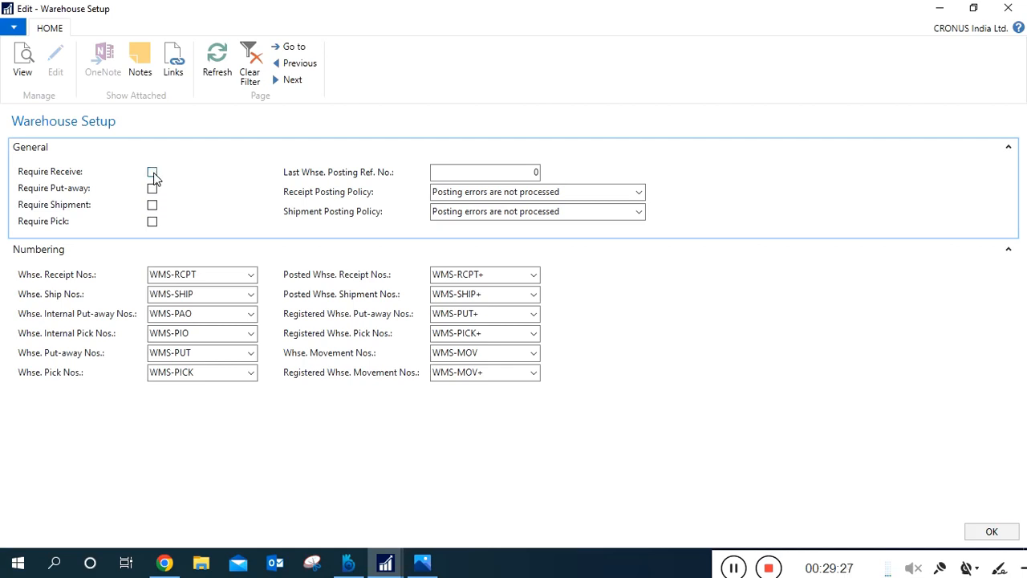
Enable Require Receive, Require Put-away, Require Shipment and Require Pick in the Warehouse Setup.
{"action": "left_click", "coordinate": [152, 173]}
{"action": "left_click", "coordinate": [152, 187]}
{"action": "left_click", "coordinate": [152, 206]}
{"action": "left_click", "coordinate": [153, 222]}
Set both the Receipt Posting Policy and the Shipment Posting Policy to "Stop and show the first posting error".
{"action": "left_click", "coordinate": [368, 195]}
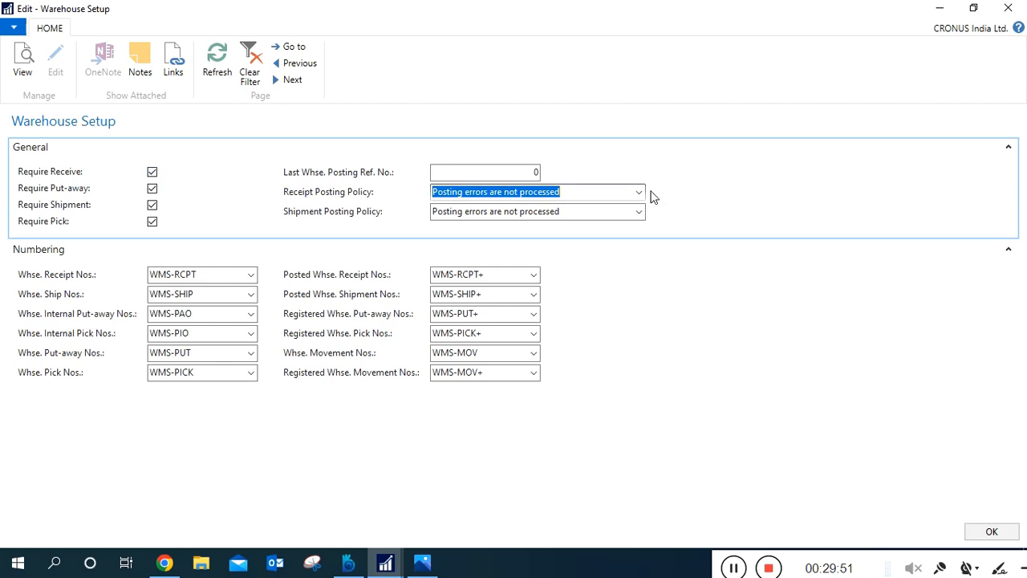
{"action": "left_click", "coordinate": [639, 195]}
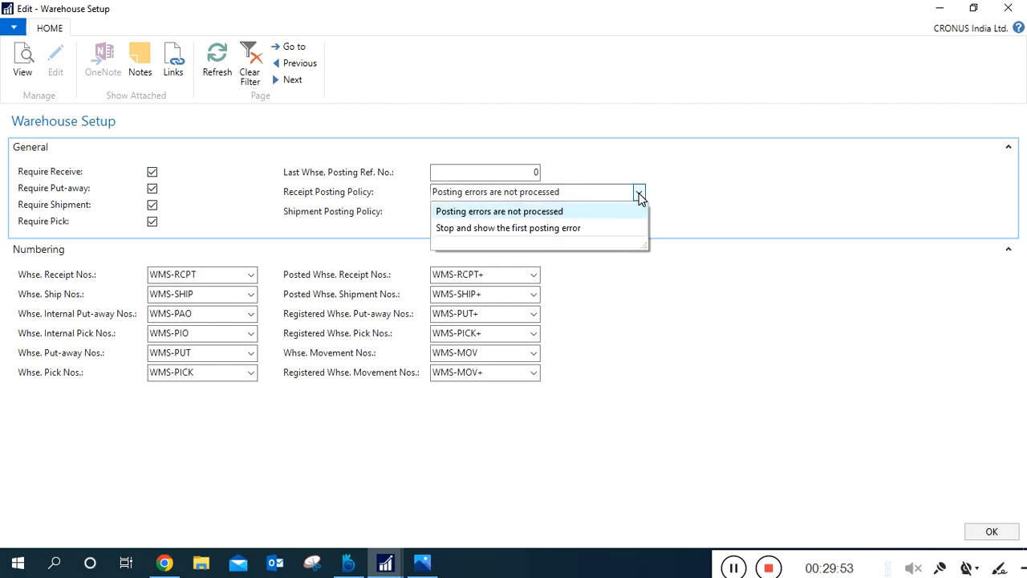
{"action": "left_click", "coordinate": [616, 230]}
{"action": "left_click", "coordinate": [639, 212]}
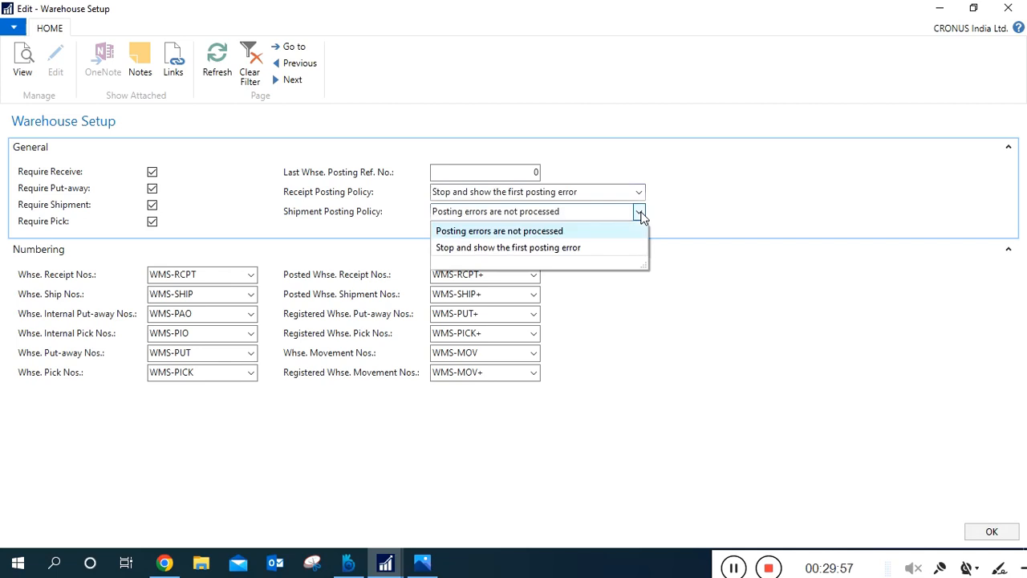
{"action": "left_click", "coordinate": [619, 252]}
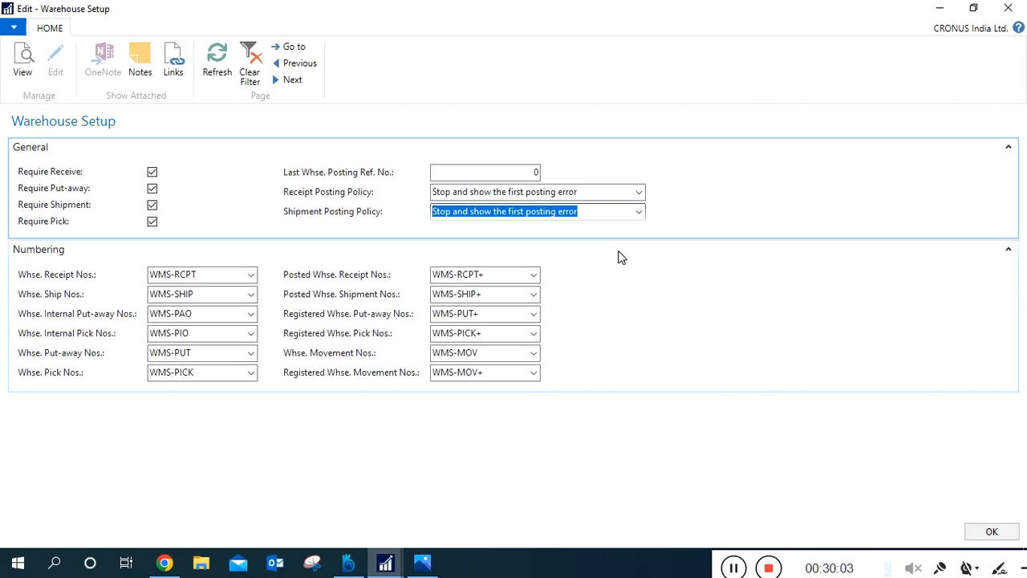
{"action": "left_click", "coordinate": [630, 193]}
{"action": "left_click", "coordinate": [640, 195]}
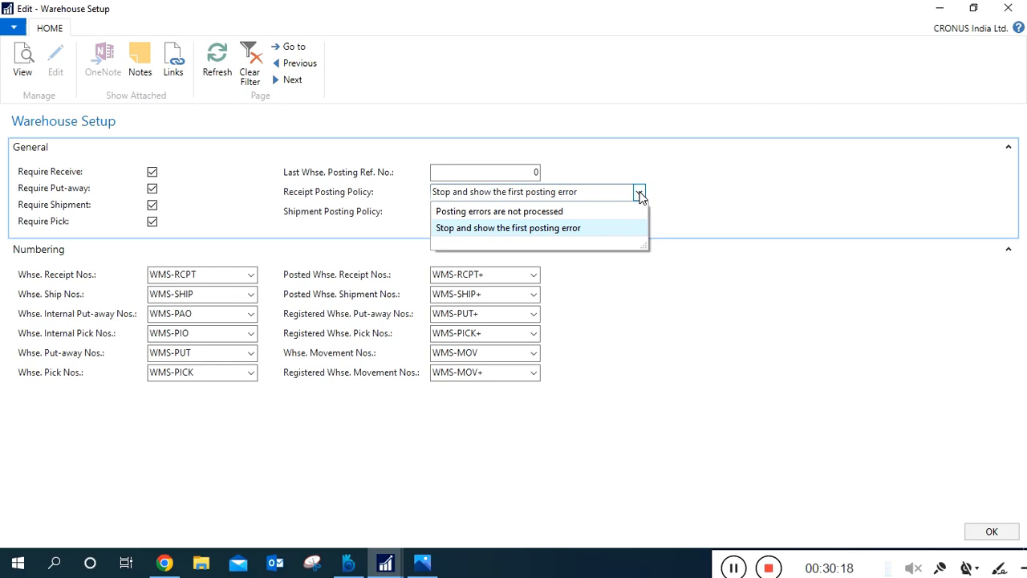
{"action": "left_click", "coordinate": [605, 230]}
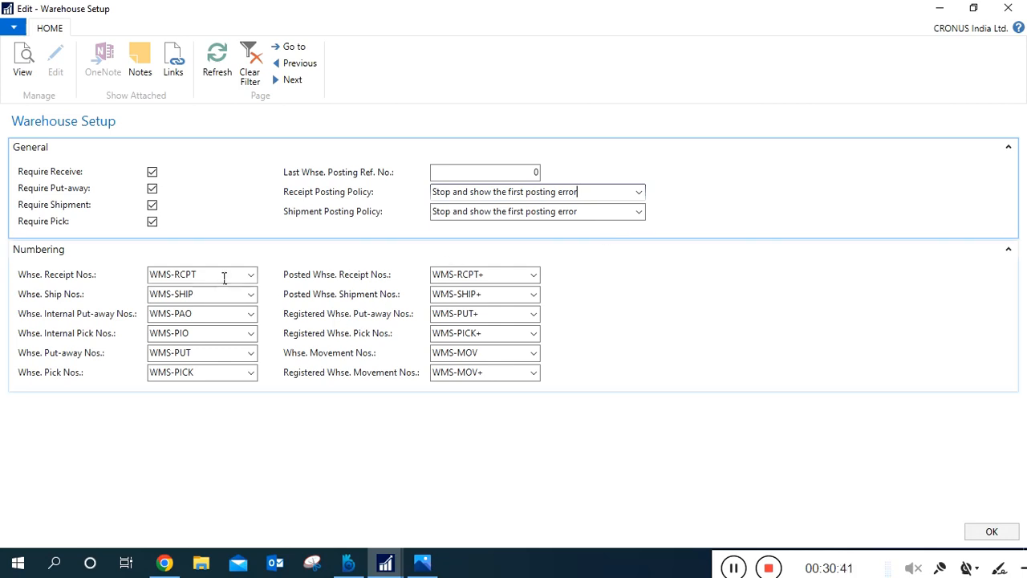
Review the warehouse number series from Whse. Ship Nos. to Whse. Pick Nos. and close the Warehouse Setup page.
{"action": "left_click", "coordinate": [223, 295]}
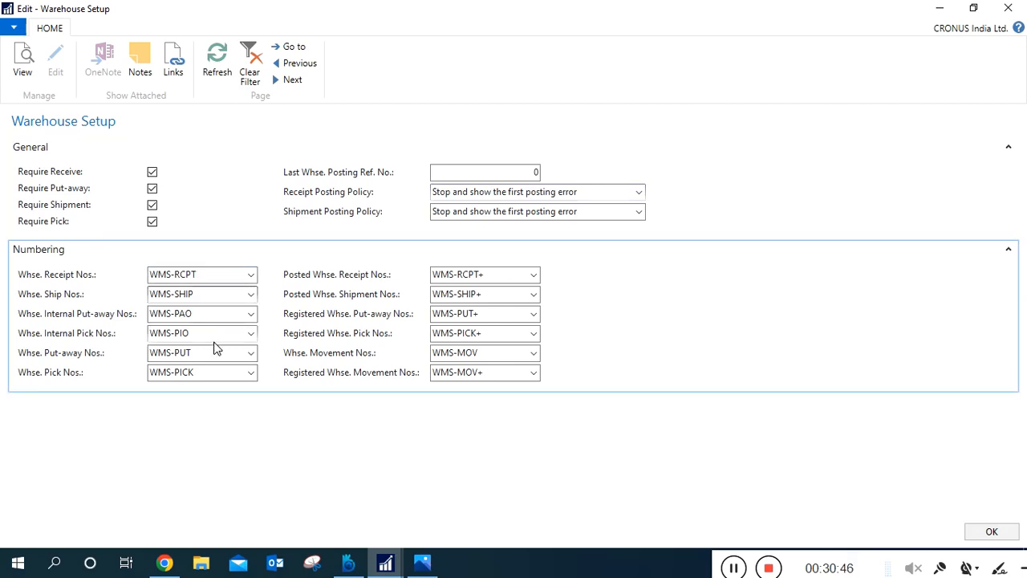
{"action": "left_click", "coordinate": [216, 373]}
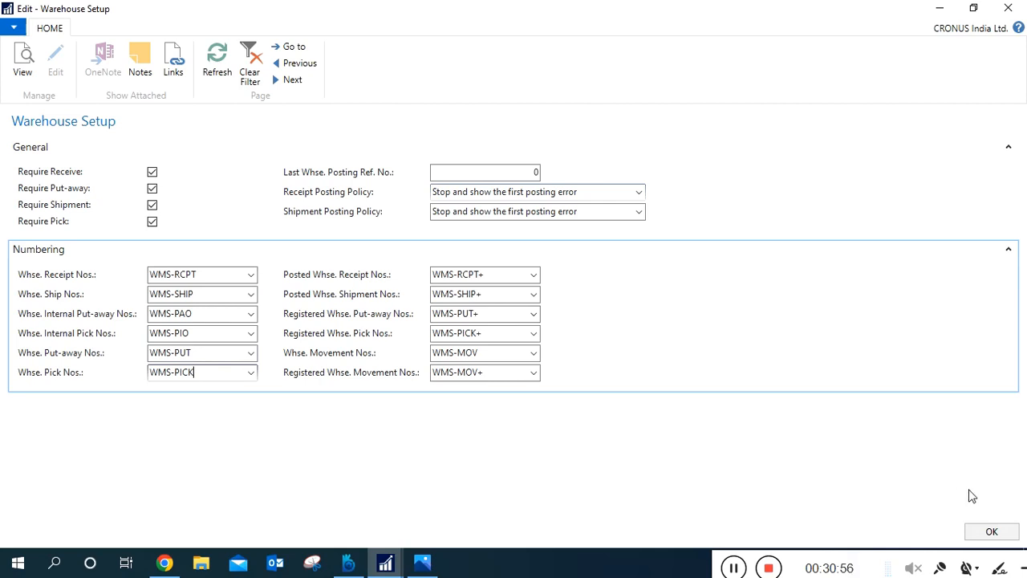
{"action": "left_click", "coordinate": [1003, 540]}
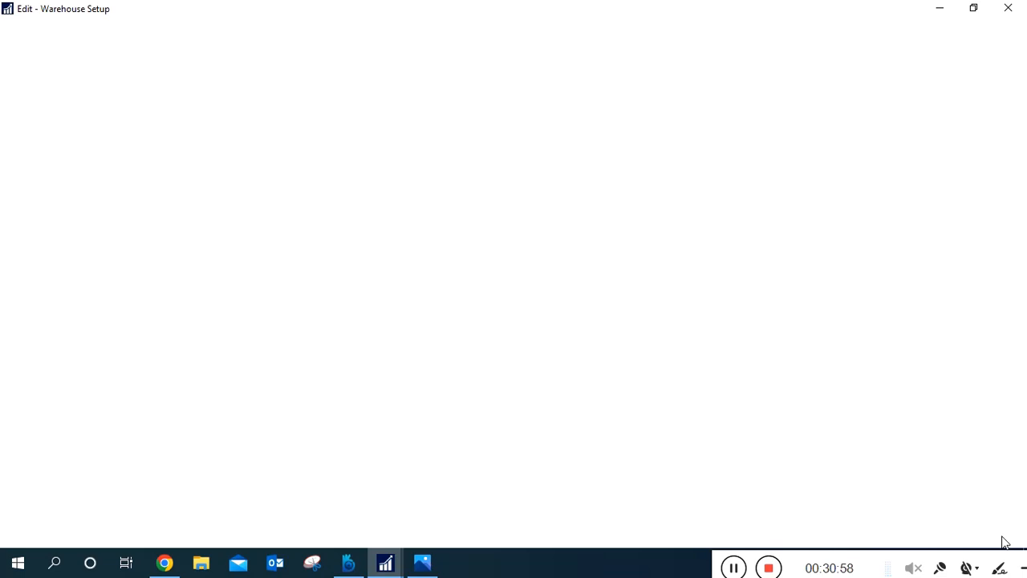
Search for "location", open the Locations list and open the BLUE warehouse's location card.
{"action": "key", "text": "BackSpace"}
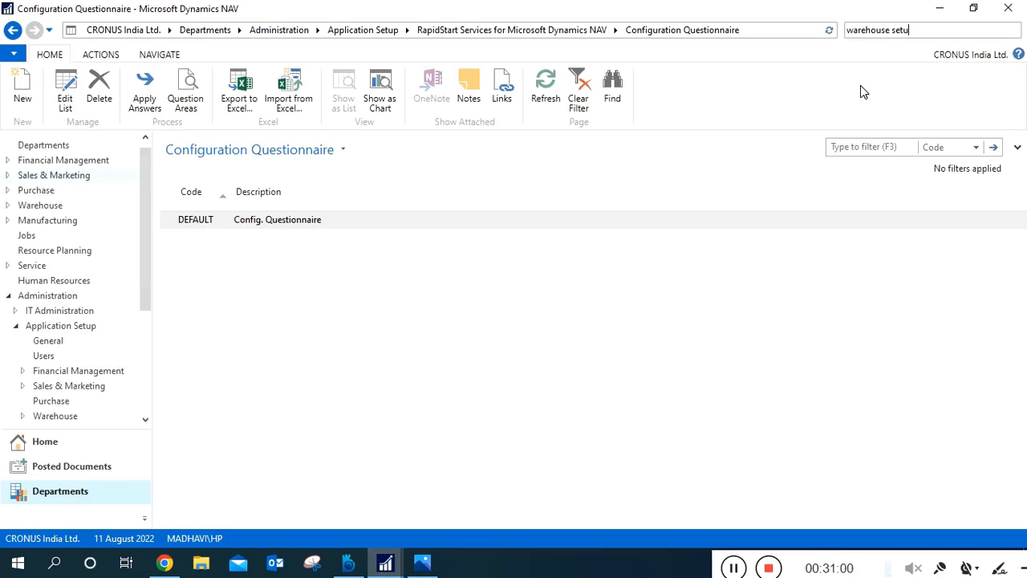
{"action": "key", "text": "BackSpace"}
{"action": "key", "text": "BackSpace"}
{"action": "key", "text": "BackSpace"}
{"action": "key", "text": "BackSpace"}
{"action": "key", "text": "BackSpace"}
{"action": "key", "text": "BackSpace"}
{"action": "key", "text": "BackSpace"}
{"action": "key", "text": "BackSpace"}
{"action": "key", "text": "BackSpace"}
{"action": "key", "text": "BackSpace"}
{"action": "key", "text": "BackSpace"}
{"action": "key", "text": "BackSpace"}
{"action": "key", "text": "BackSpace"}
{"action": "key", "text": "BackSpace"}
{"action": "type", "text": "location"}
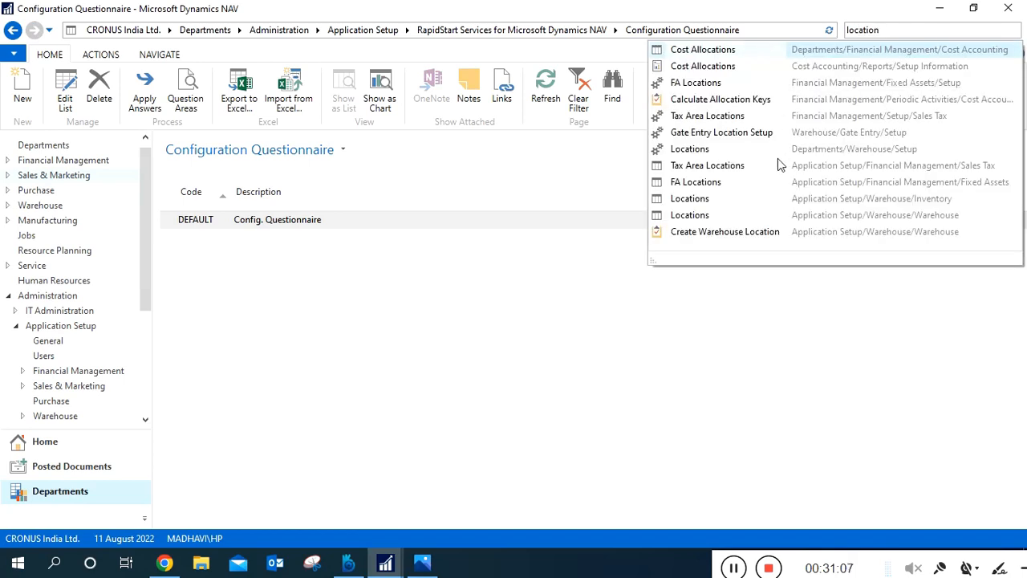
{"action": "left_click", "coordinate": [712, 156]}
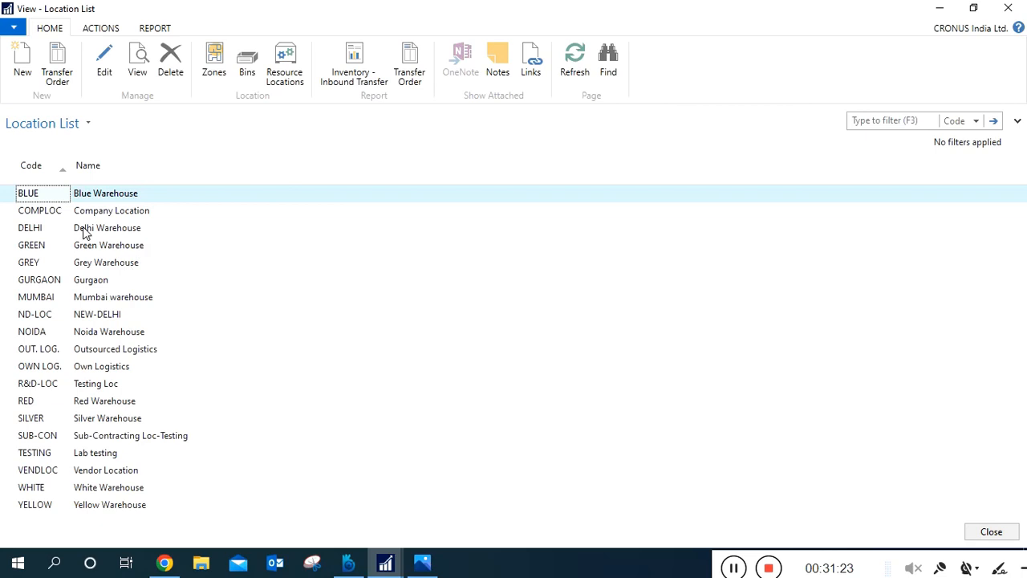
{"action": "left_click", "coordinate": [102, 58]}
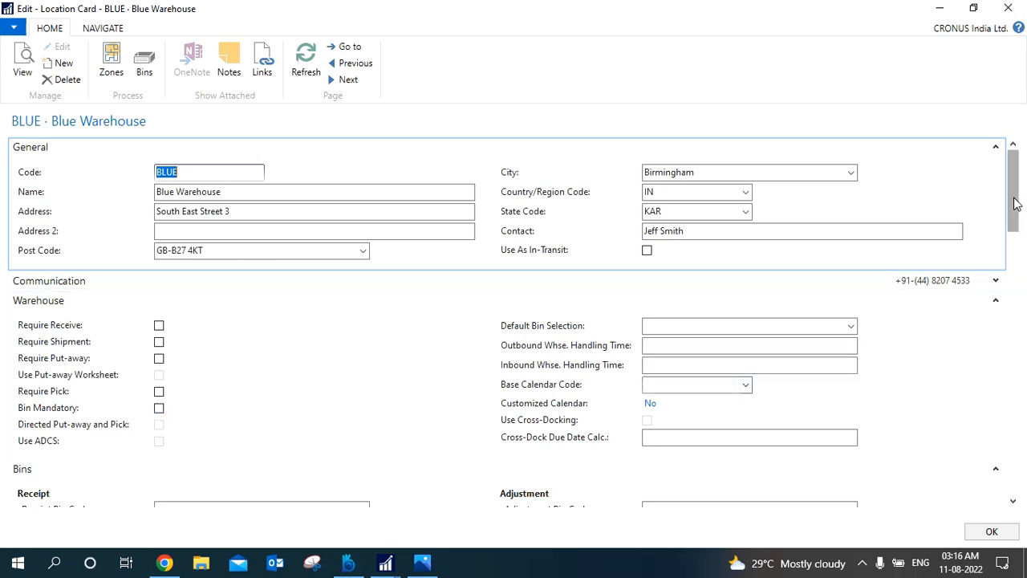
Examine the Warehouse and Bins settings of the BLUE location card, then close the card and the location list.
{"action": "left_click_drag", "start_coordinate": [1015, 203], "coordinate": [1013, 230]}
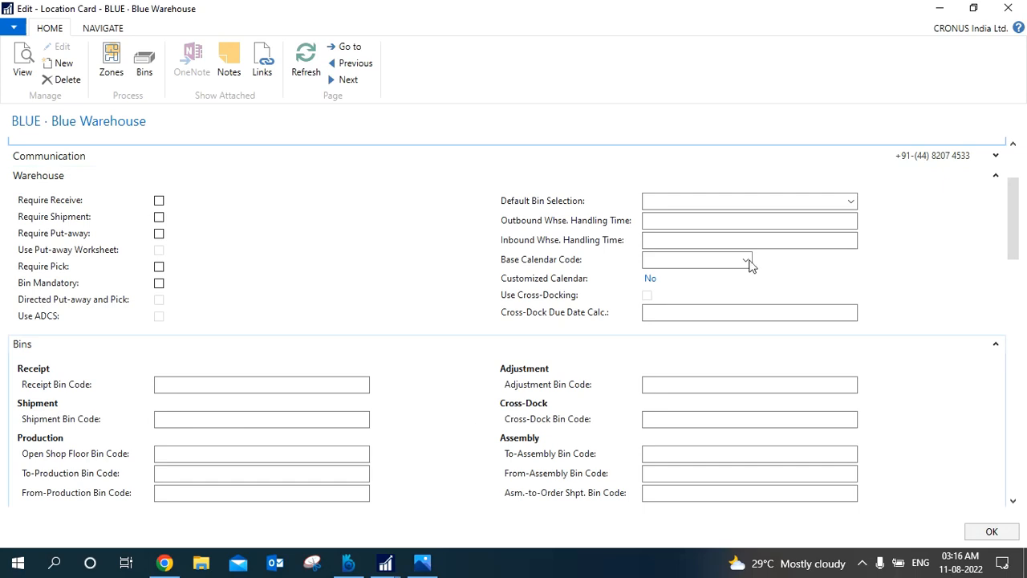
{"action": "left_click", "coordinate": [1009, 9]}
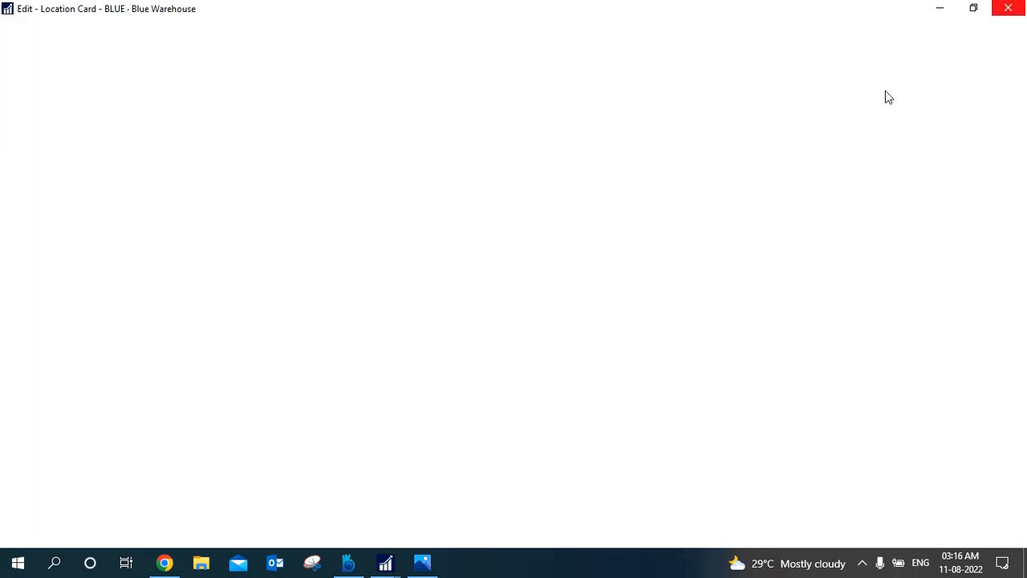
{"action": "left_click", "coordinate": [1009, 9]}
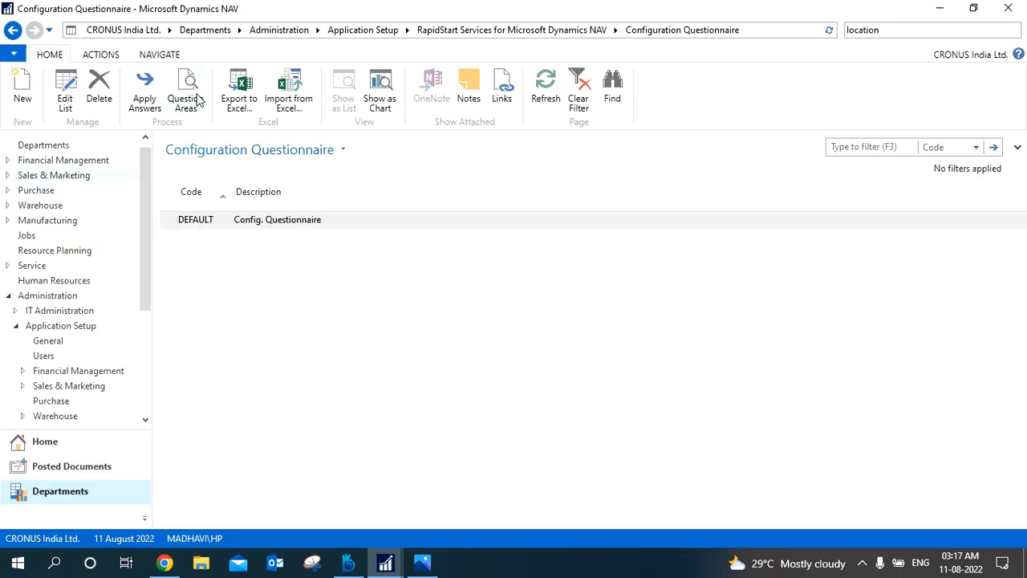
Create a new question area in the DEFAULT questionnaire with code LOC and description "Locations".
{"action": "left_click", "coordinate": [196, 98]}
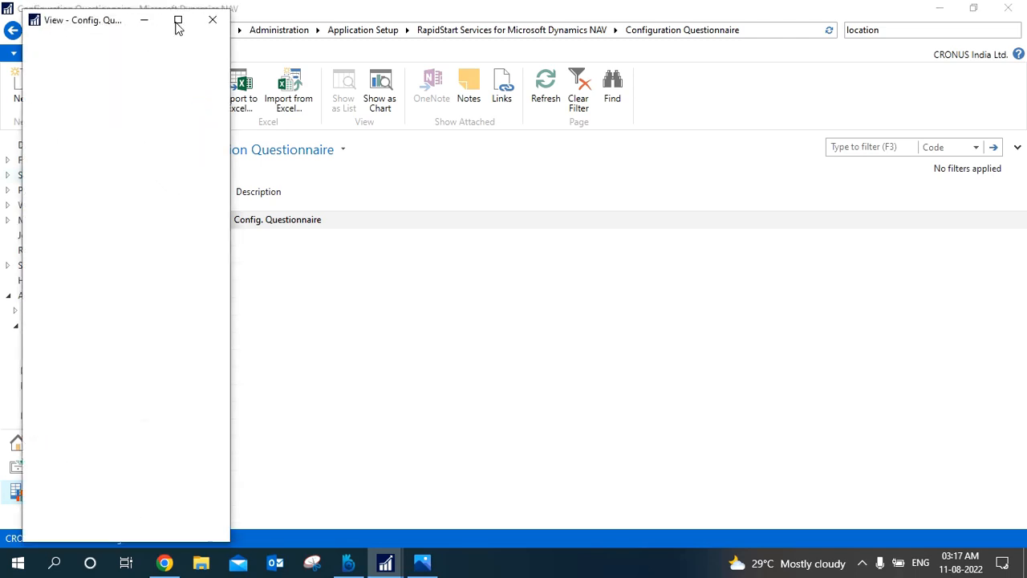
{"action": "left_click", "coordinate": [178, 22]}
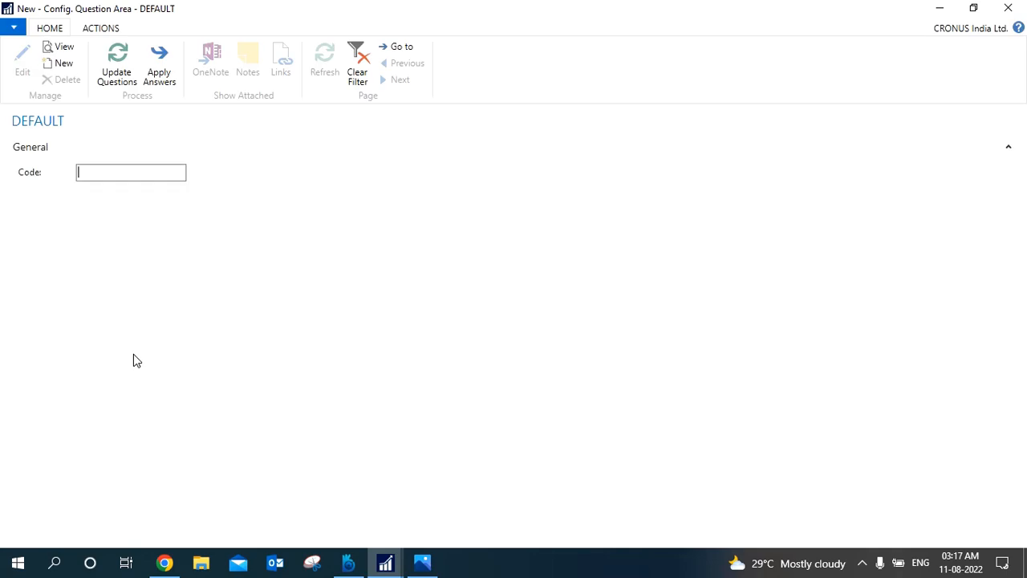
{"action": "type", "text": "loc"}
{"action": "key", "text": "Tab"}
{"action": "type", "text": "lo"}
{"action": "key", "text": "BackSpace"}
{"action": "key", "text": "BackSpace"}
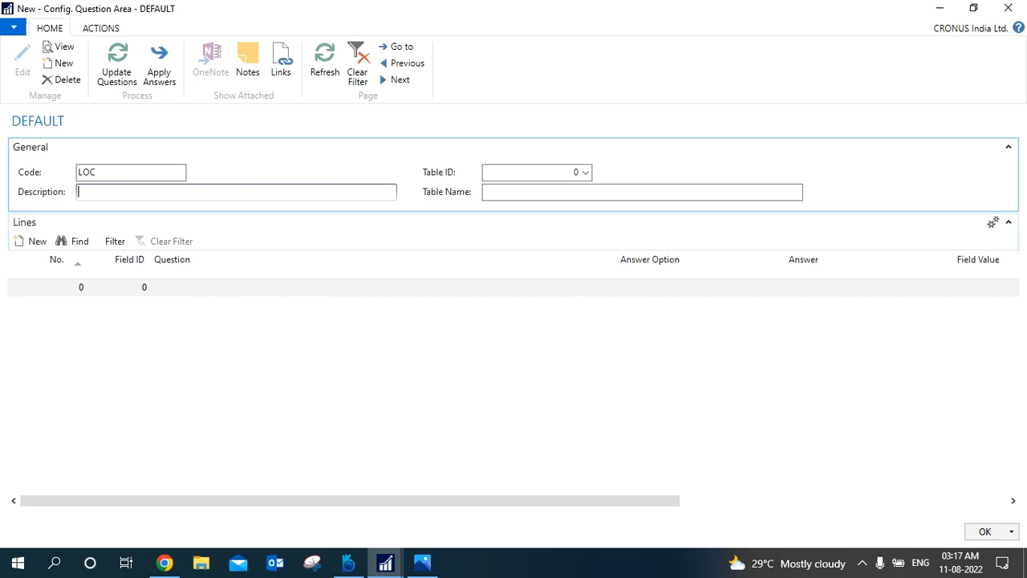
{"action": "type", "text": "Locations"}
Look up the Table ID for the LOC question area and filter the objects by Name for "locations".
{"action": "left_click", "coordinate": [587, 180]}
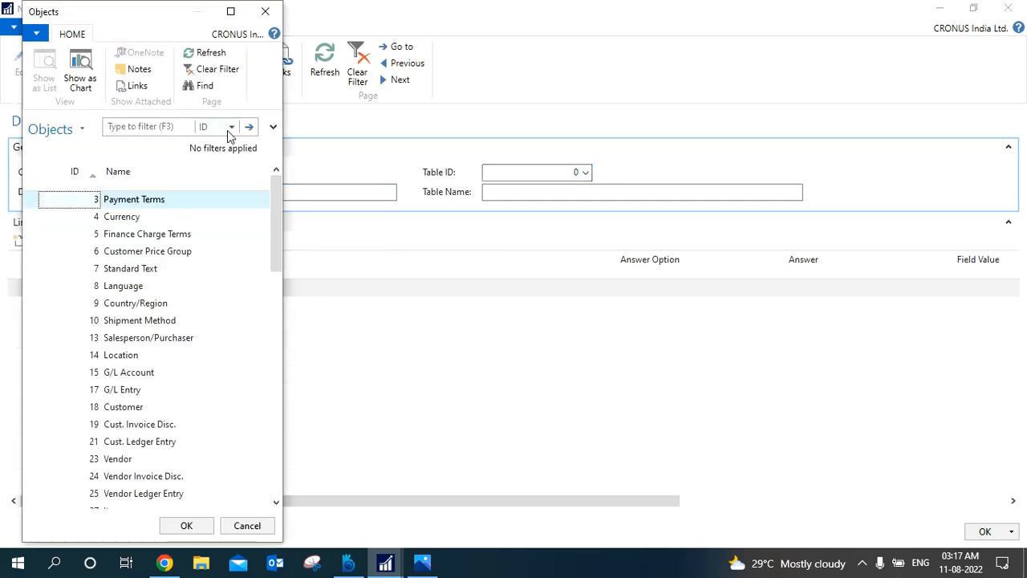
{"action": "left_click", "coordinate": [228, 129]}
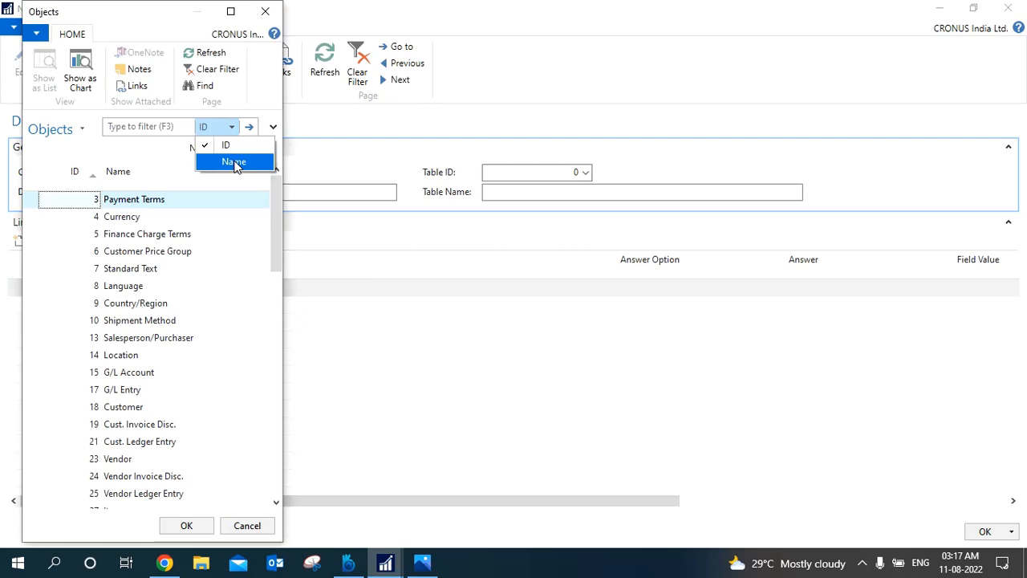
{"action": "left_click", "coordinate": [233, 162]}
{"action": "type", "text": "loca"}
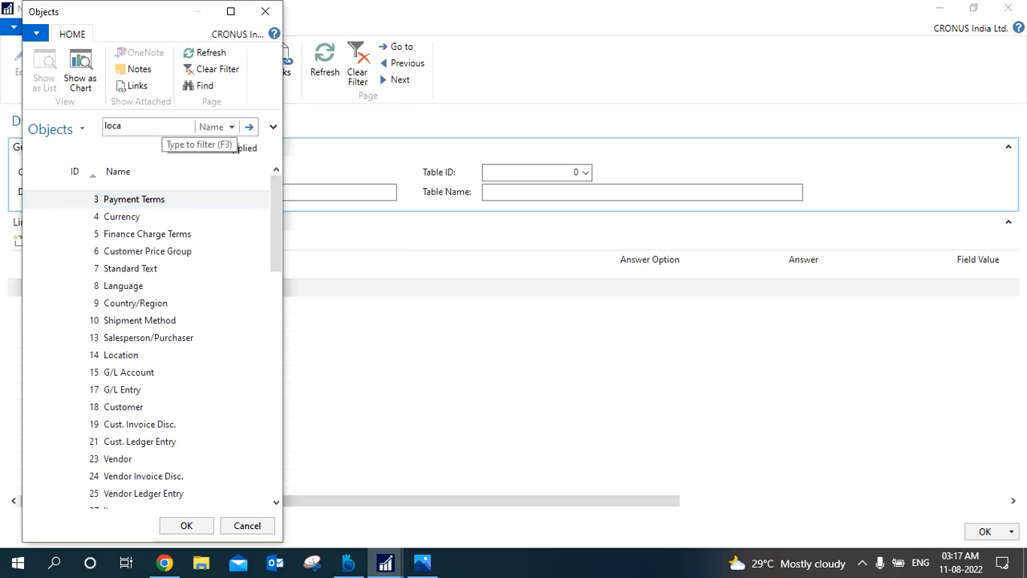
{"action": "type", "text": "tions"}
{"action": "left_click", "coordinate": [253, 129]}
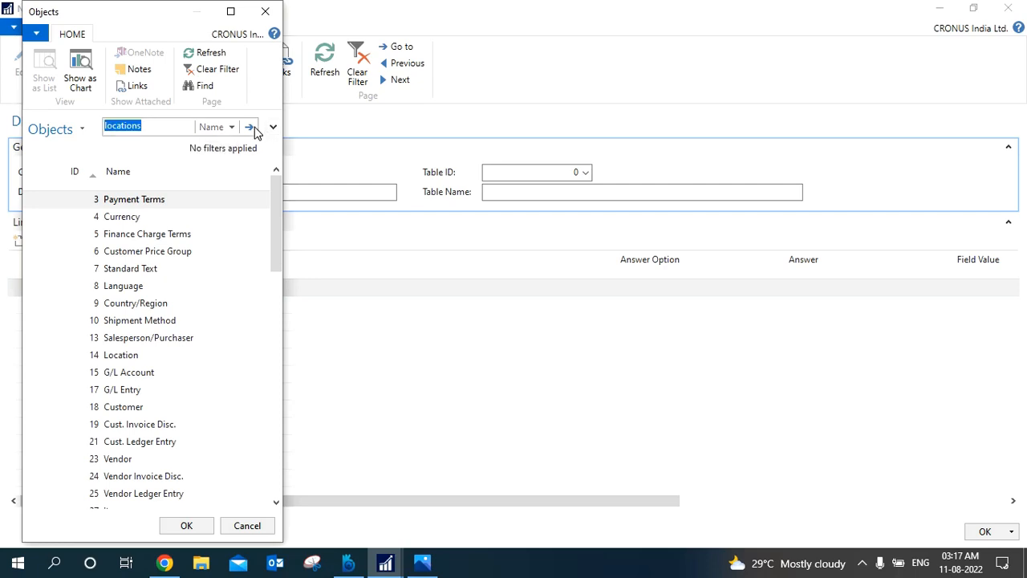
Change the object name filter to "location" and select the Location table, ID 14.
{"action": "left_click", "coordinate": [178, 138]}
{"action": "key", "text": "BackSpace"}
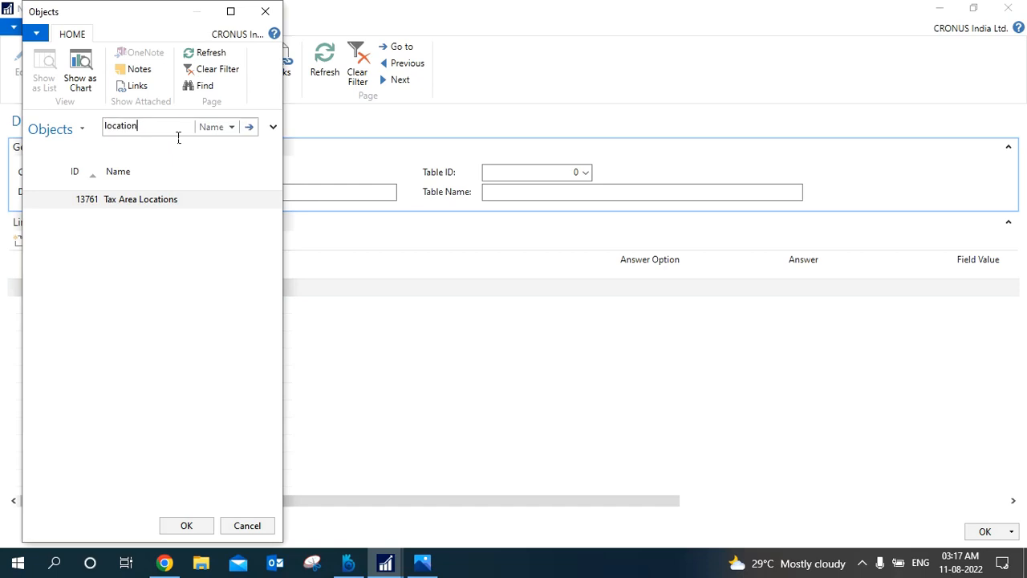
{"action": "left_click", "coordinate": [251, 128]}
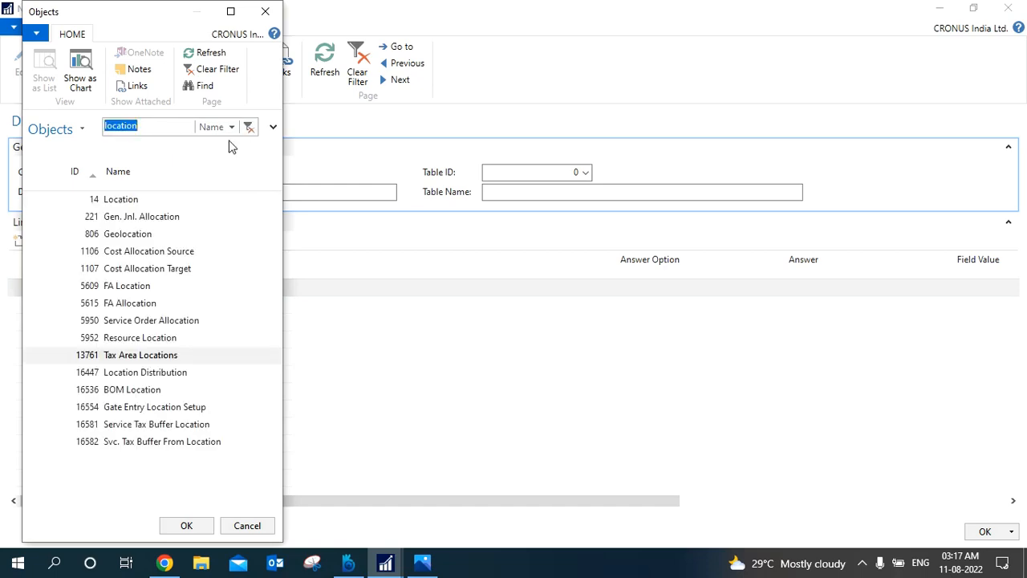
{"action": "left_click", "coordinate": [152, 204]}
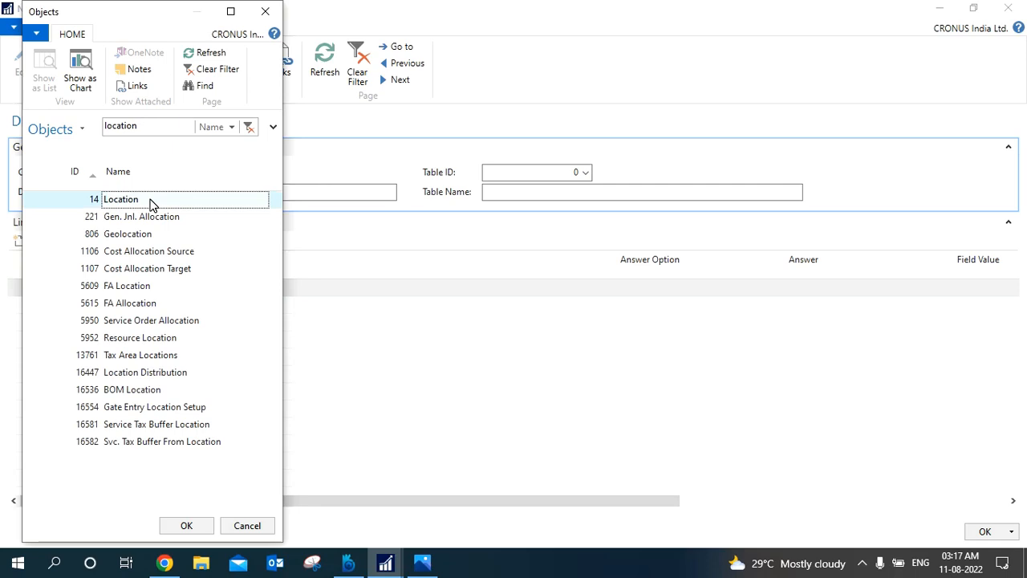
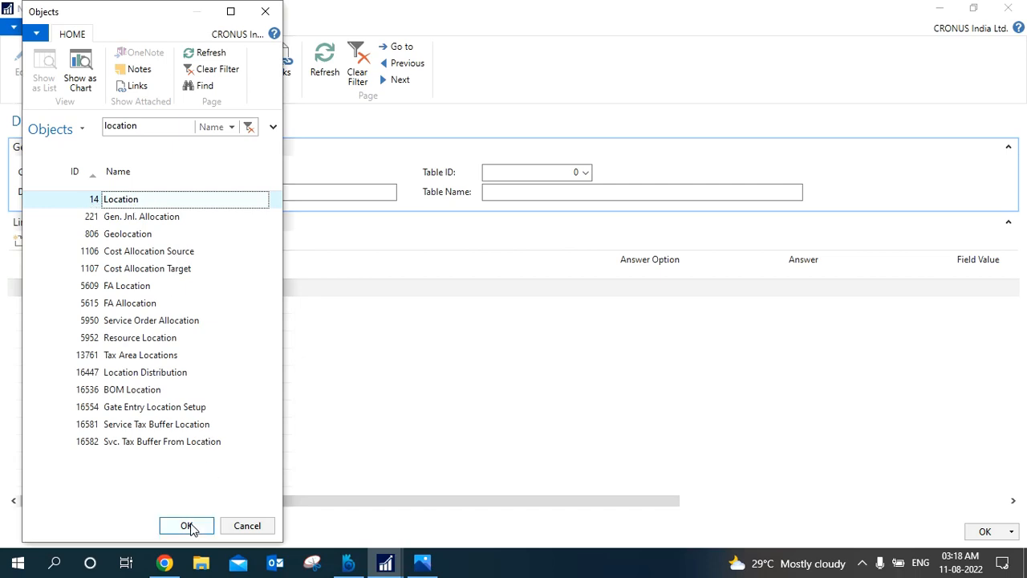
Assign the Location table to the LOC question area and update its questions.
{"action": "left_click", "coordinate": [187, 526]}
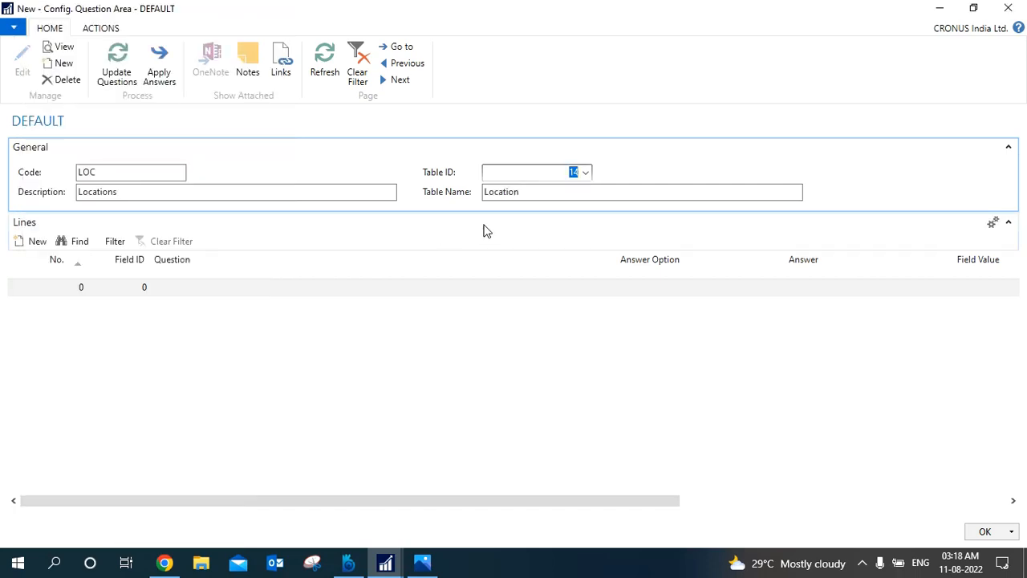
{"action": "left_click", "coordinate": [225, 294]}
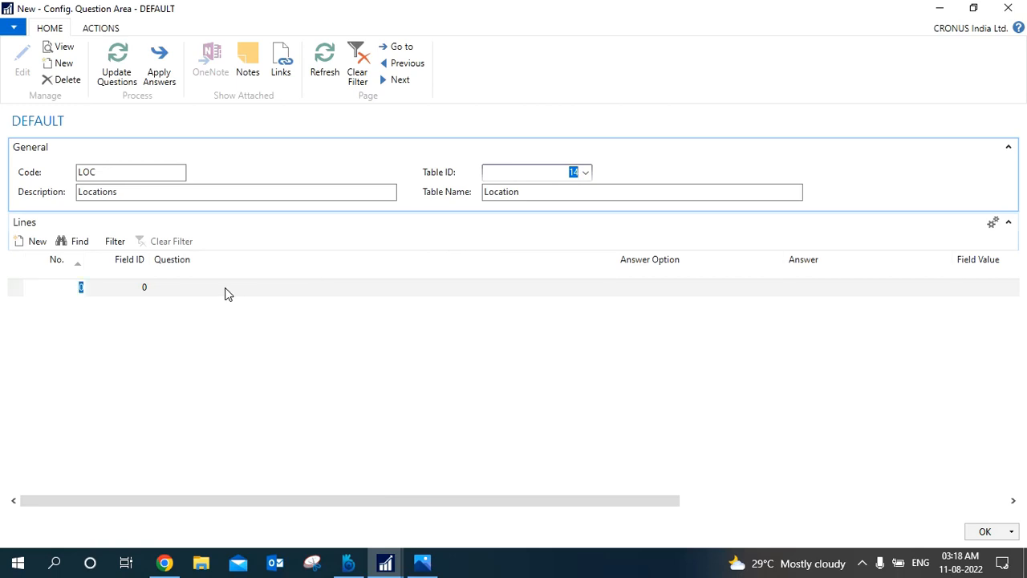
{"action": "left_click", "coordinate": [117, 72]}
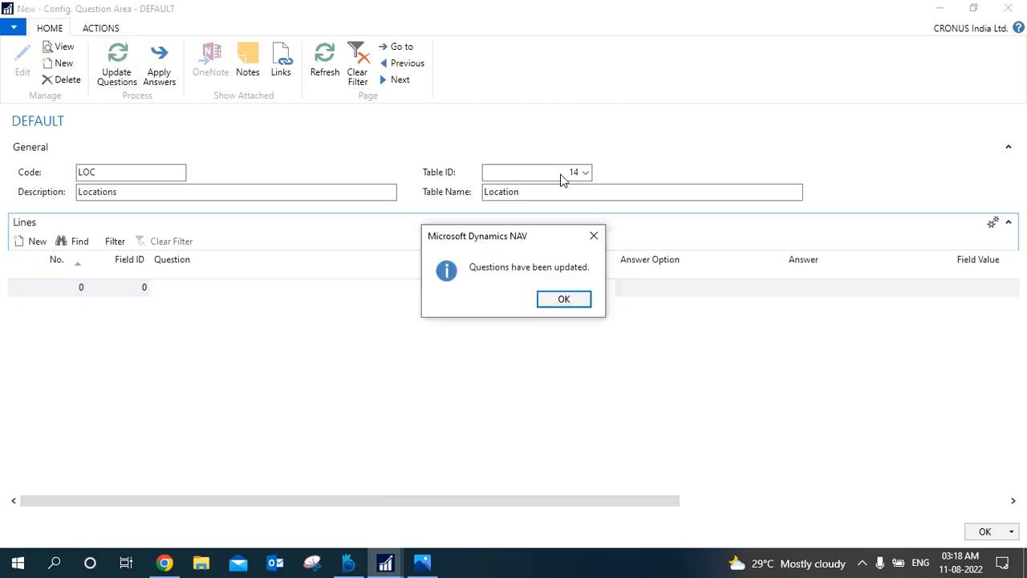
{"action": "left_click", "coordinate": [562, 300]}
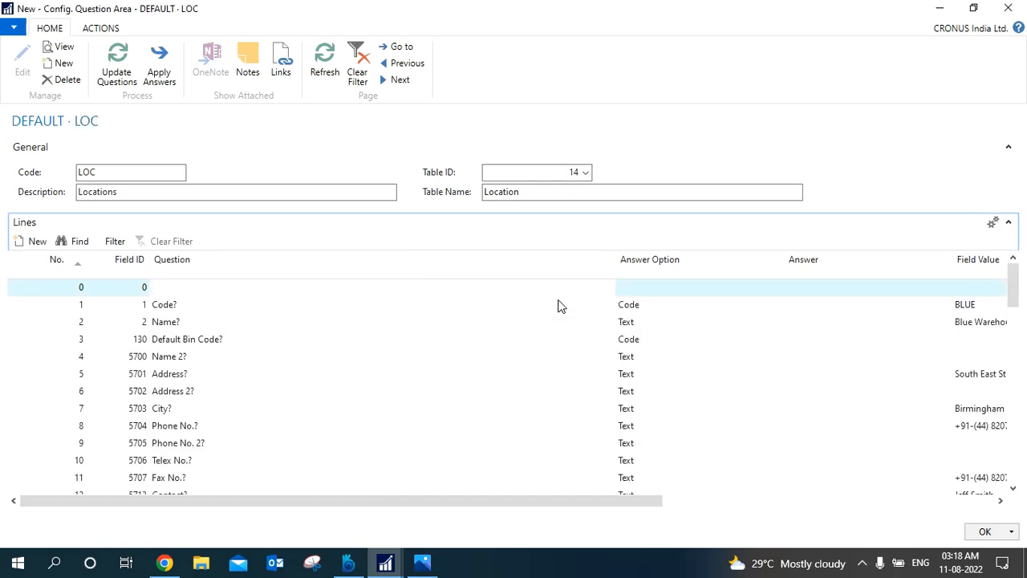
Examine the LOC question lines, including their answer options, field values and field names, and close the question area.
{"action": "left_click", "coordinate": [284, 322]}
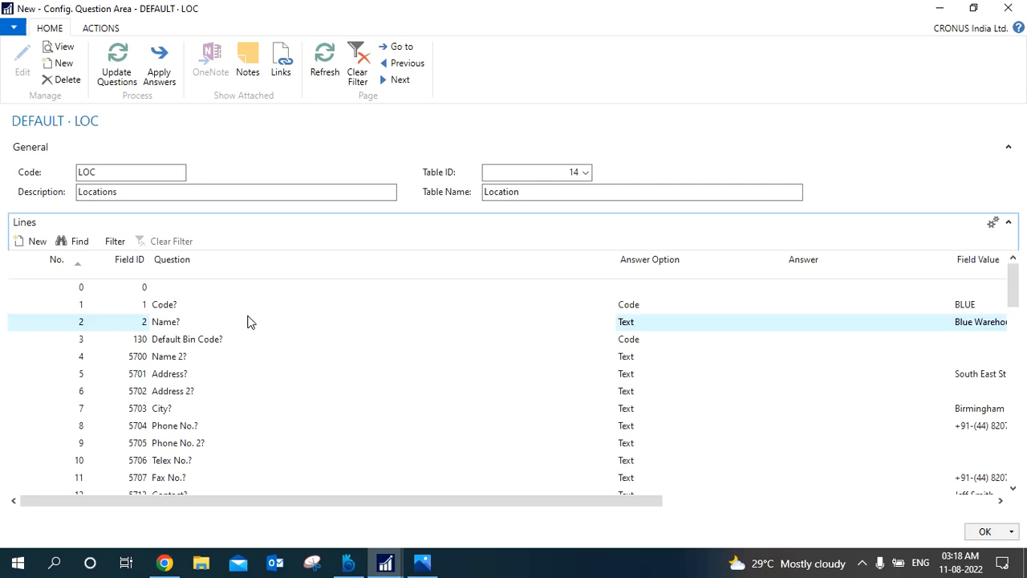
{"action": "left_click", "coordinate": [217, 306]}
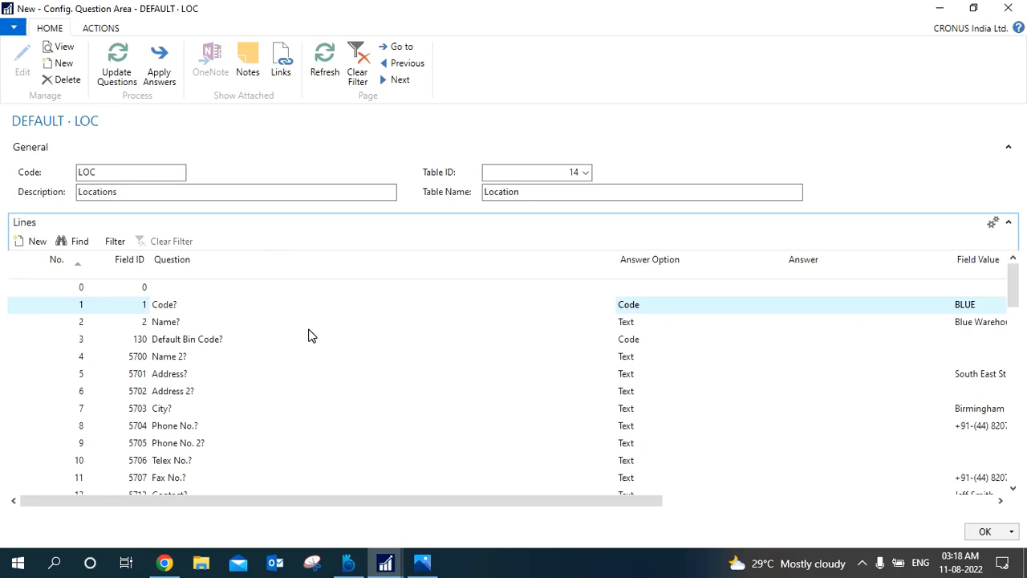
{"action": "left_click", "coordinate": [138, 199]}
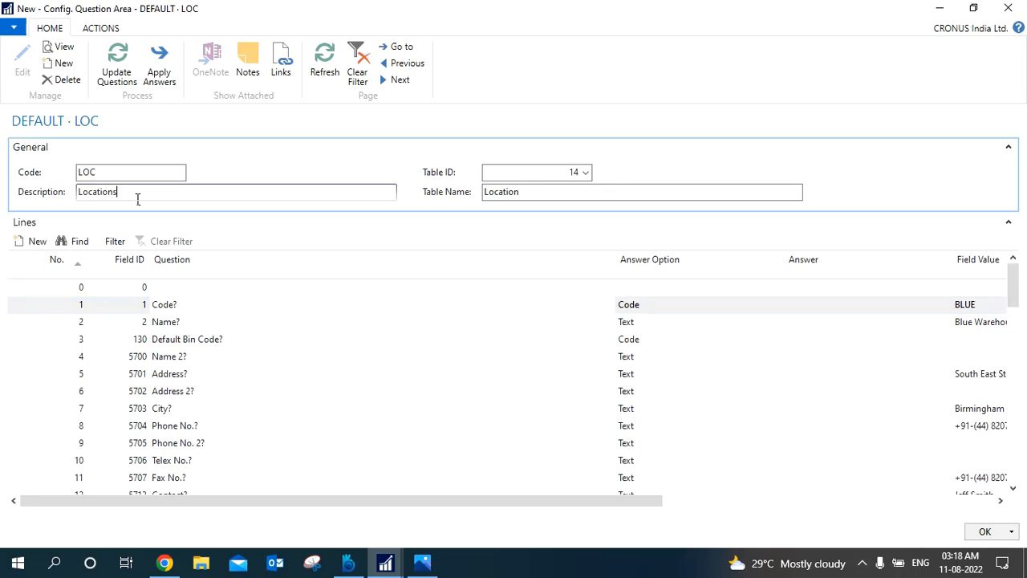
{"action": "left_click", "coordinate": [115, 173]}
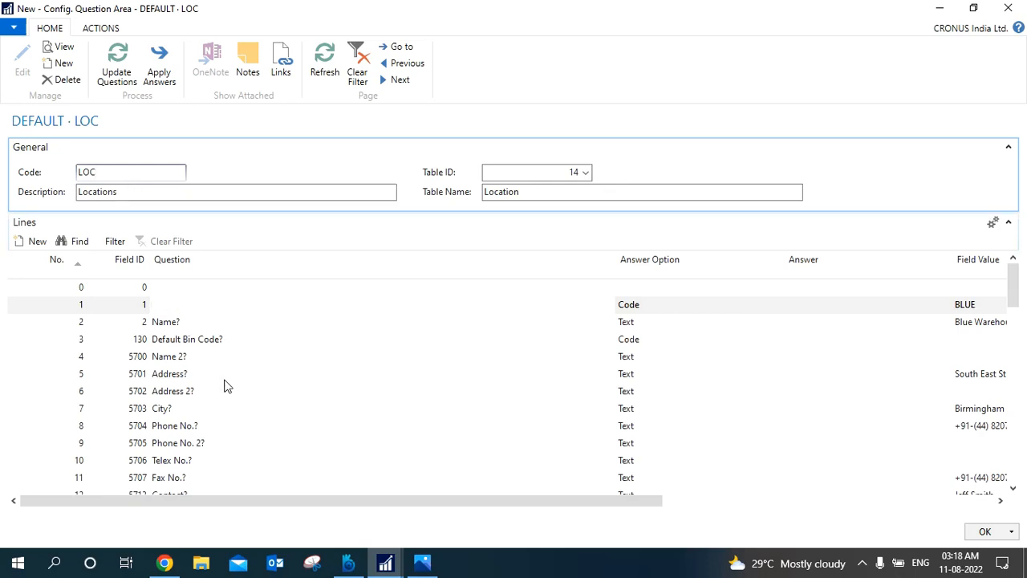
{"action": "key", "text": "Down"}
{"action": "key", "text": "Down"}
{"action": "key", "text": "Down"}
{"action": "key", "text": "Down"}
{"action": "key", "text": "Down"}
{"action": "key", "text": "Down"}
{"action": "key", "text": "Down"}
{"action": "key", "text": "Down"}
{"action": "key", "text": "Down"}
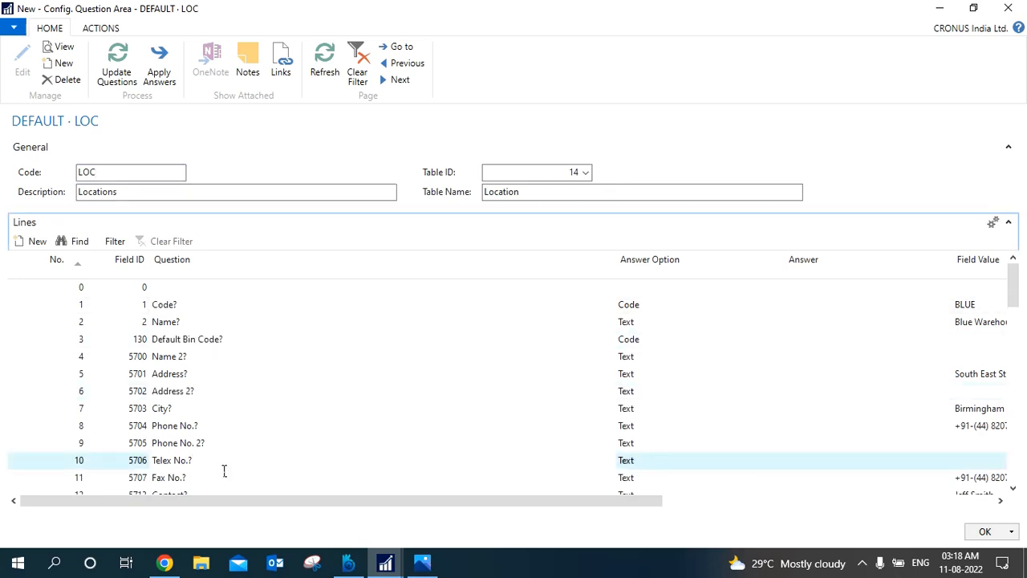
{"action": "key", "text": "Down"}
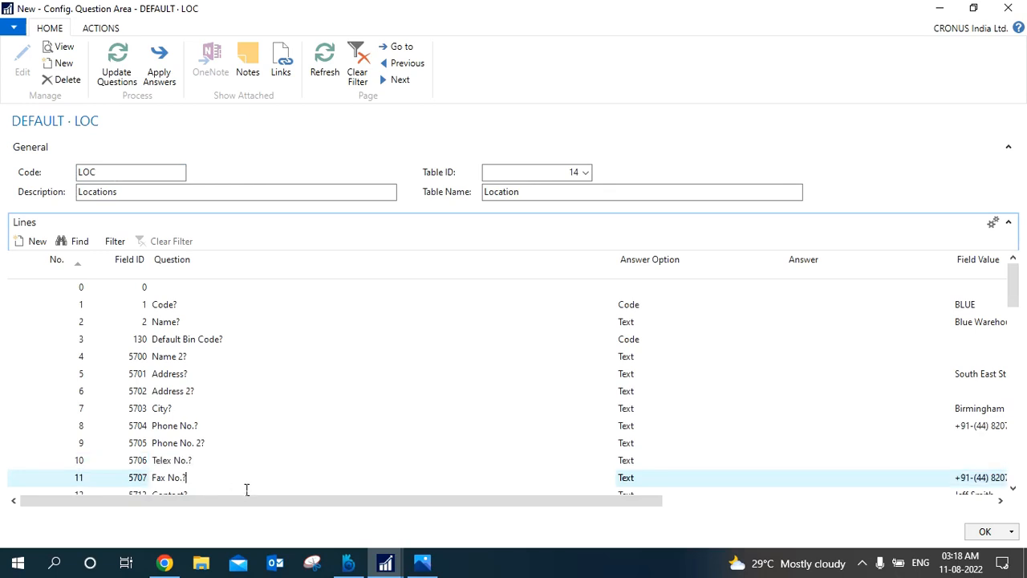
{"action": "scroll", "coordinate": [1017, 377], "scroll_direction": "down", "scroll_amount": 4}
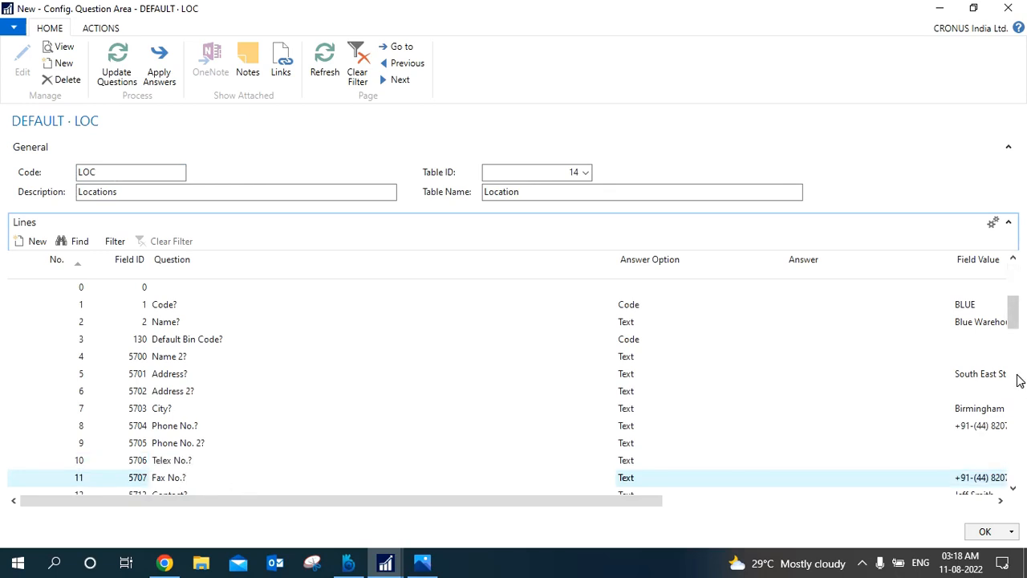
{"action": "left_click", "coordinate": [794, 504]}
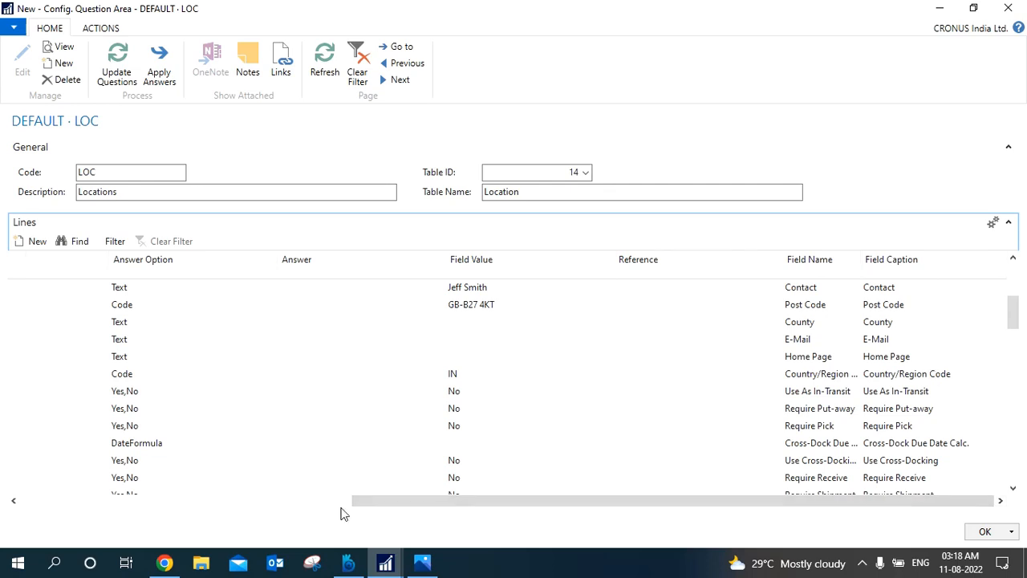
{"action": "left_click", "coordinate": [227, 503]}
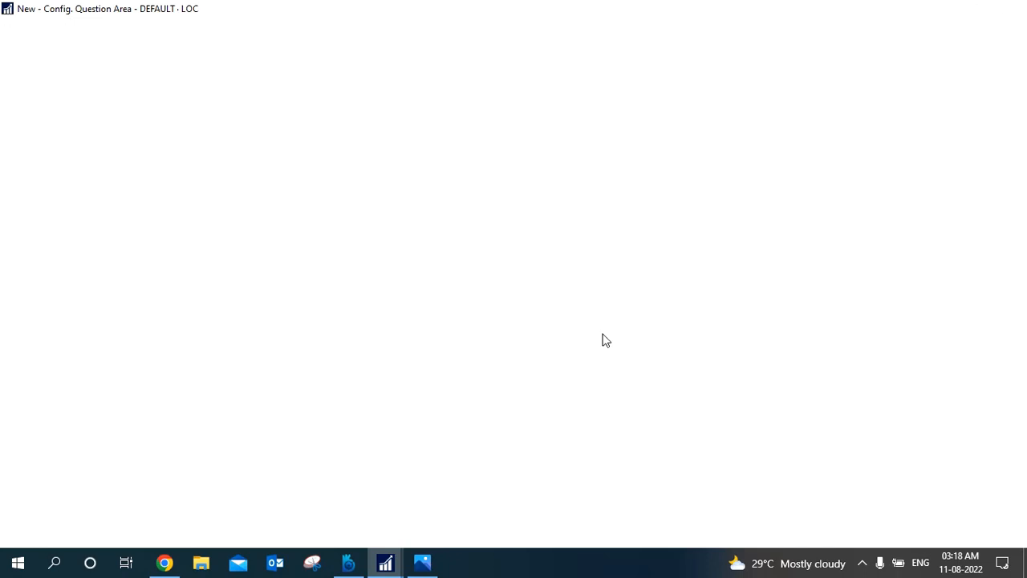
Review the question areas of the DEFAULT questionnaire, from General Ledger Setup through Locations.
{"action": "left_click", "coordinate": [118, 253]}
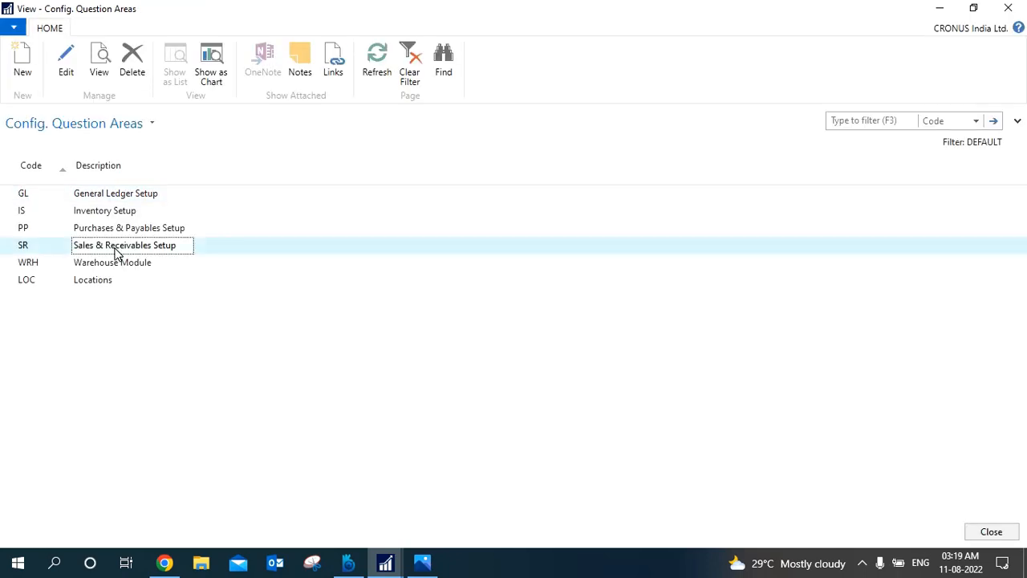
{"action": "left_click", "coordinate": [115, 232]}
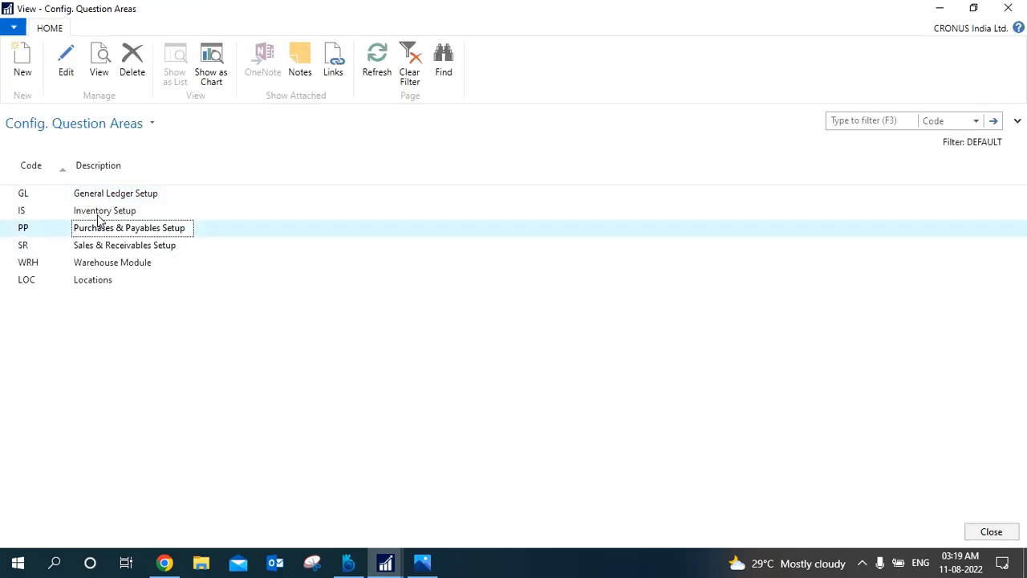
{"action": "left_click", "coordinate": [100, 214]}
{"action": "left_click", "coordinate": [116, 199]}
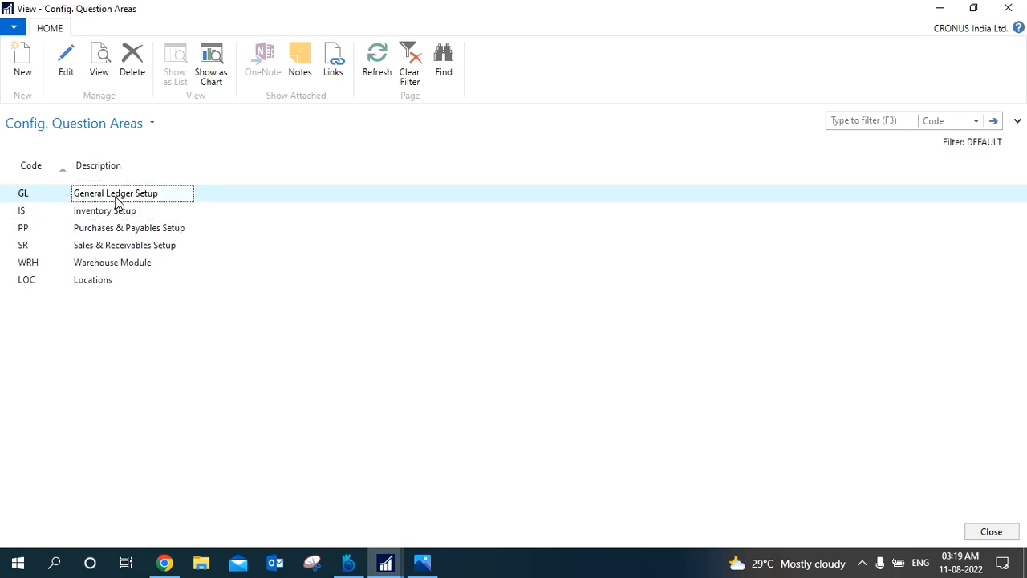
{"action": "left_click", "coordinate": [143, 270]}
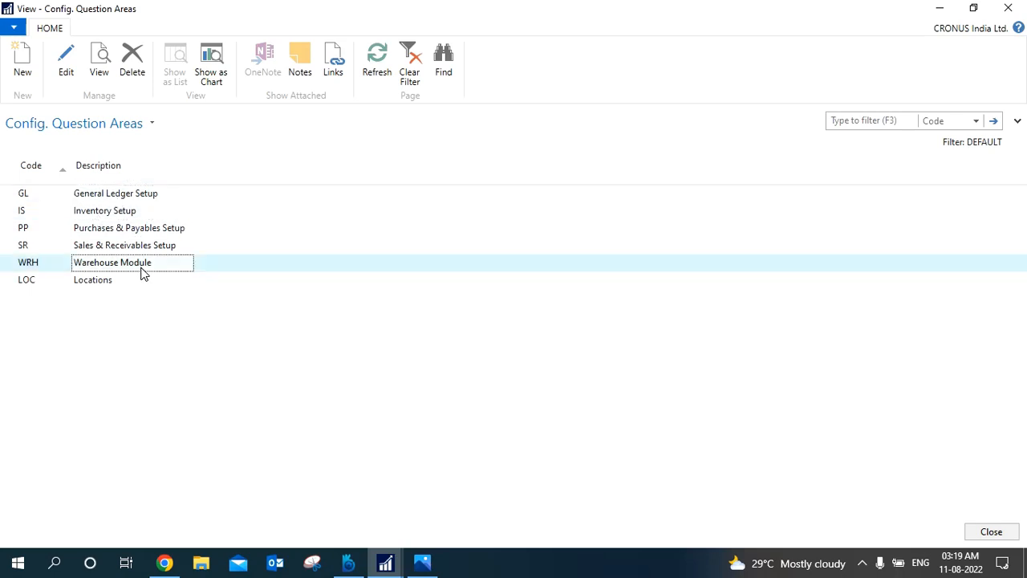
{"action": "left_click", "coordinate": [120, 287]}
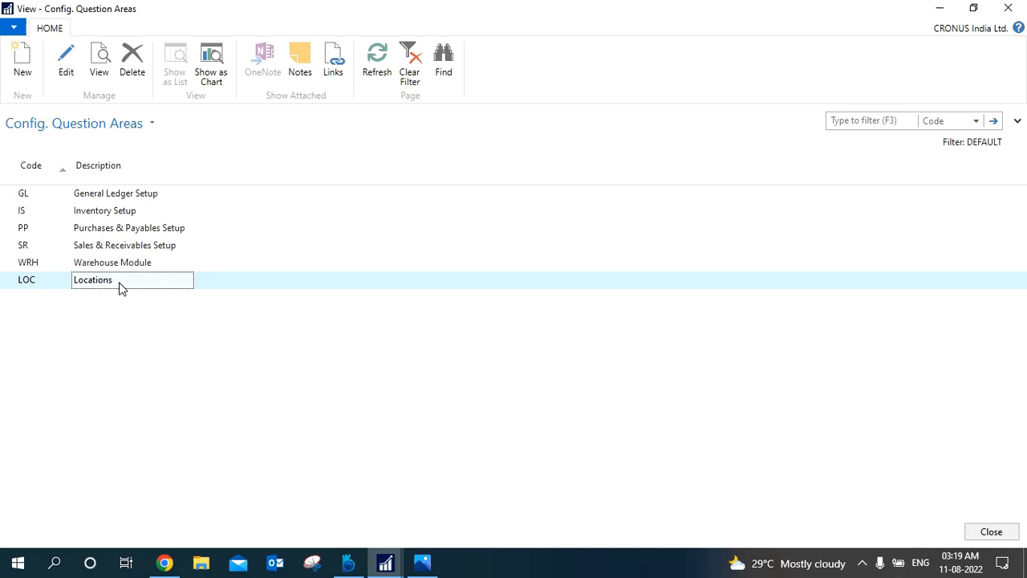
{"action": "left_click", "coordinate": [22, 66]}
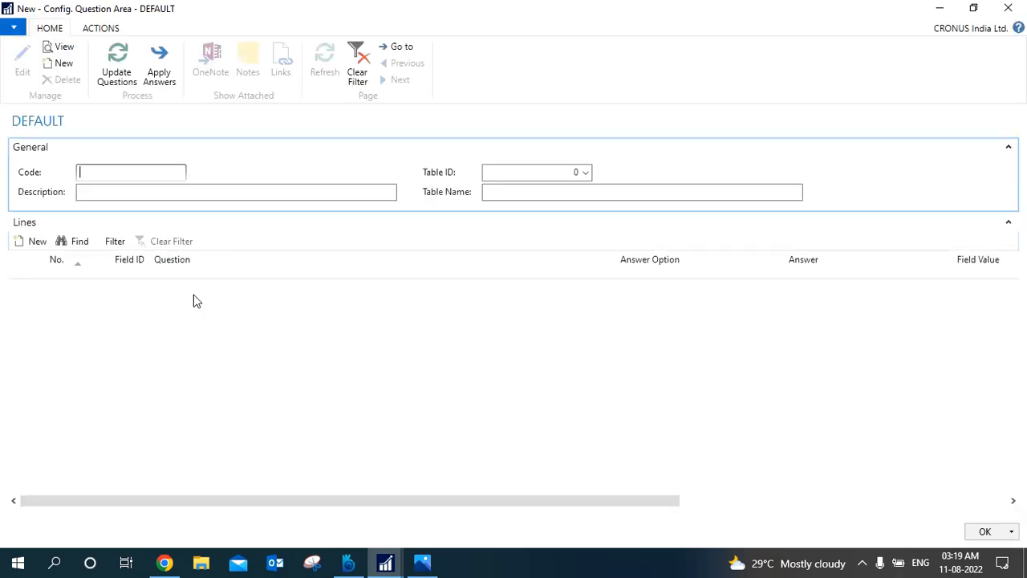
{"action": "type", "text": "mang"}
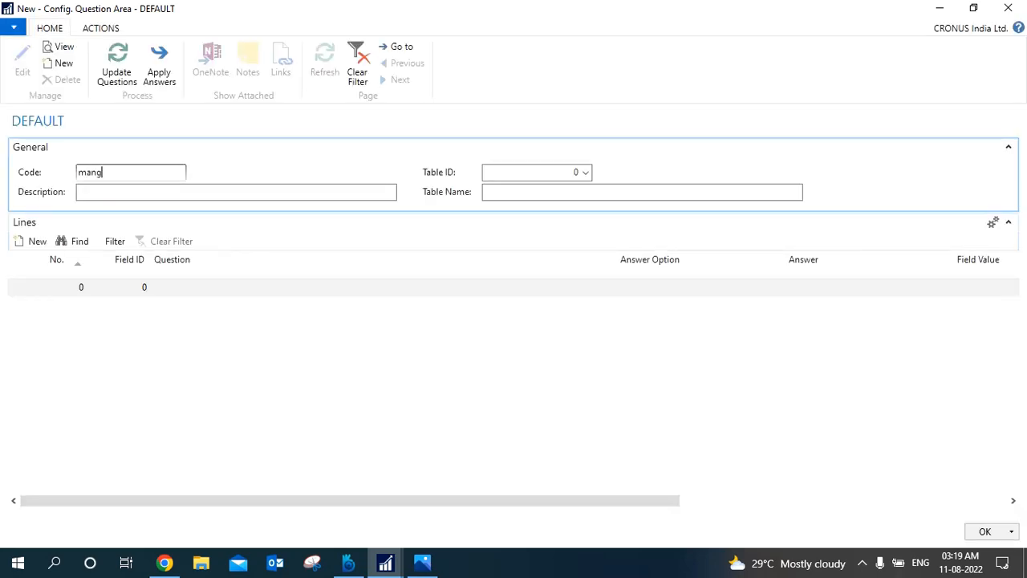
{"action": "left_click", "coordinate": [145, 195]}
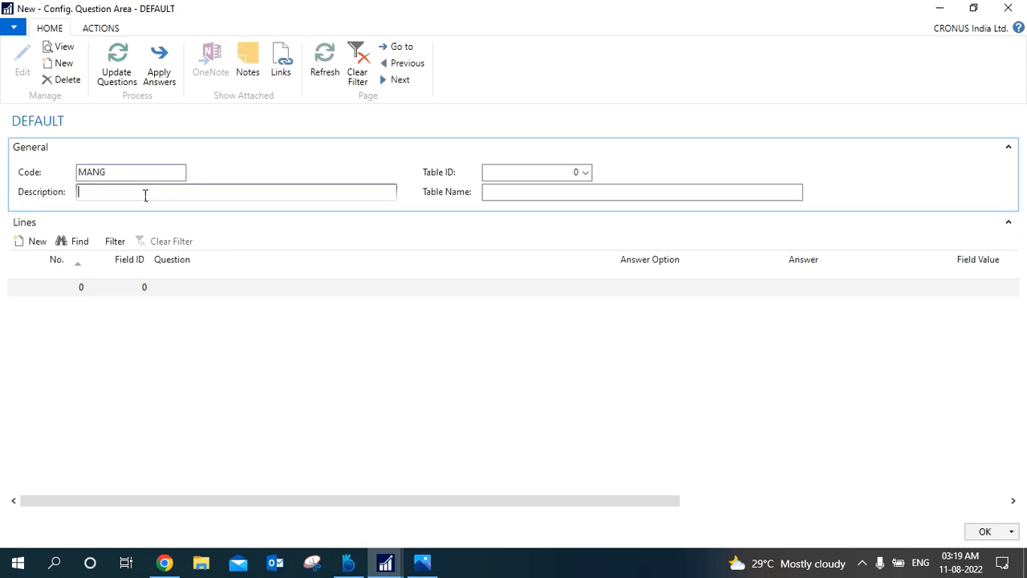
{"action": "left_click", "coordinate": [126, 178]}
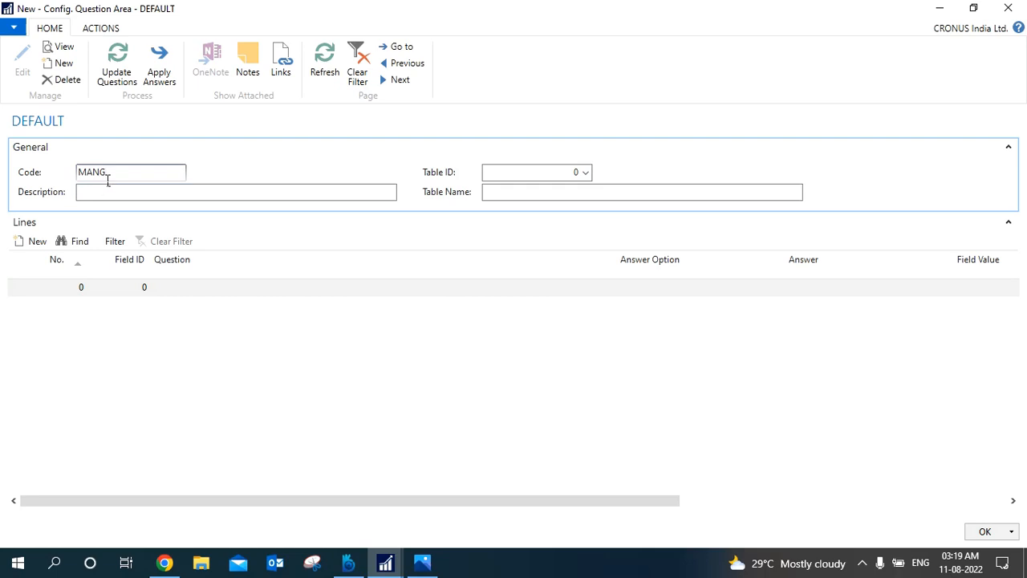
{"action": "left_click", "coordinate": [103, 195]}
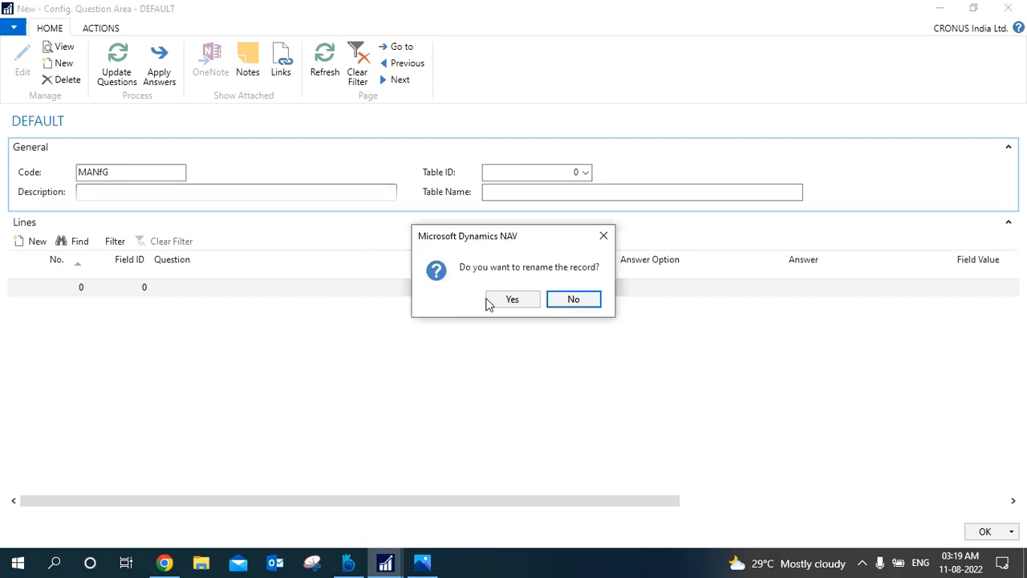
{"action": "key", "text": "Escape"}
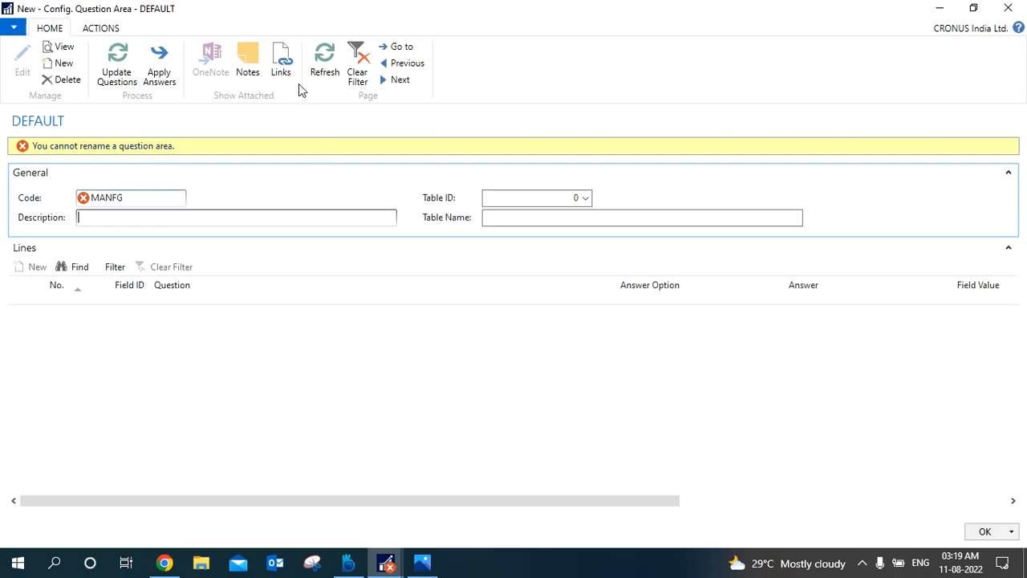
{"action": "left_click", "coordinate": [327, 67]}
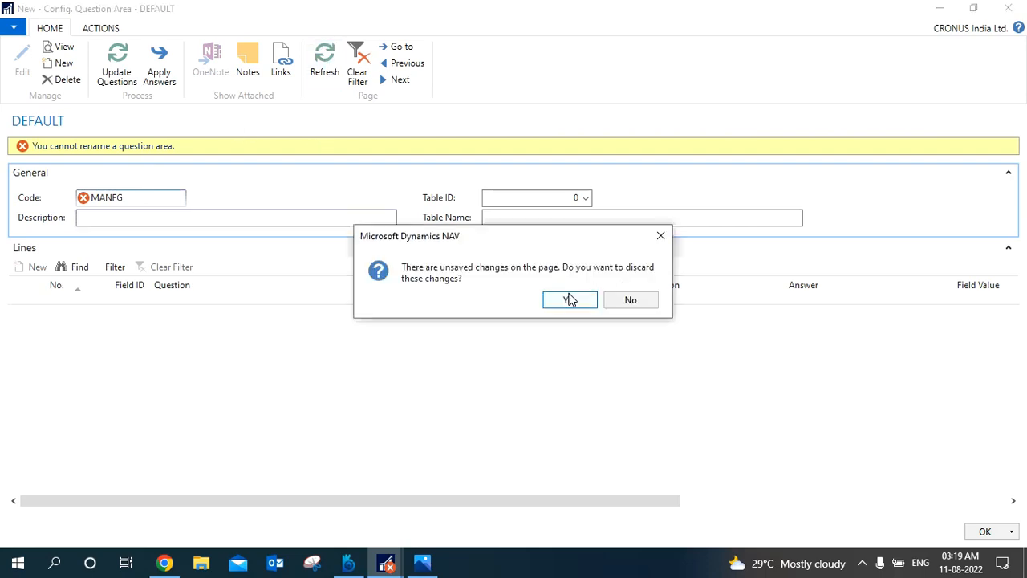
{"action": "left_click", "coordinate": [570, 300]}
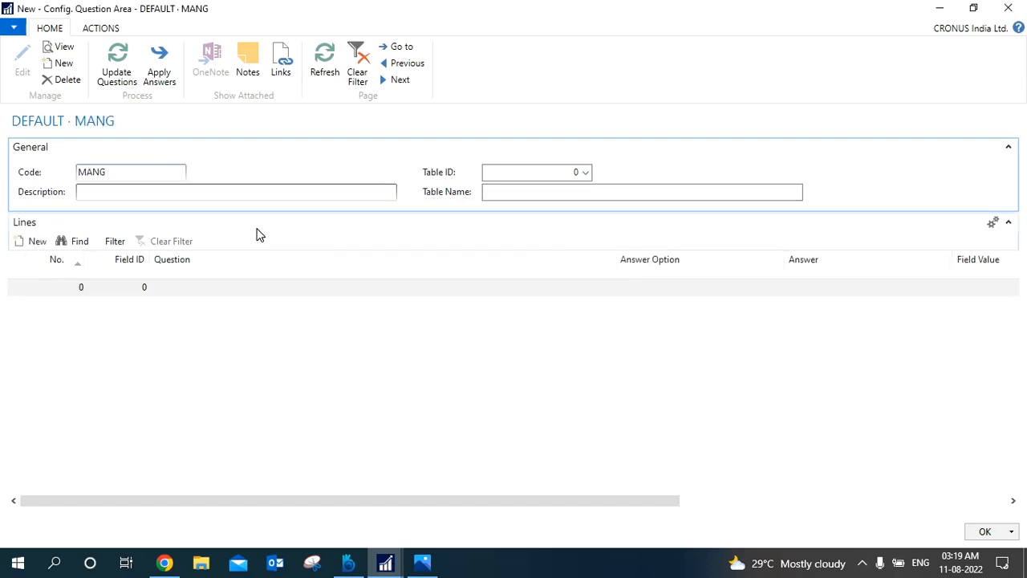
{"action": "left_click", "coordinate": [64, 81]}
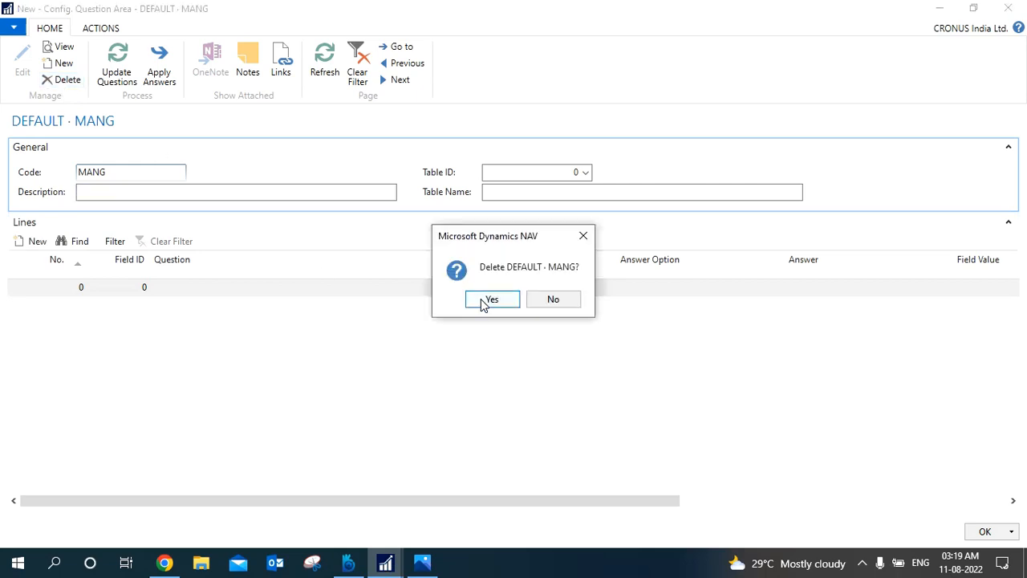
{"action": "left_click", "coordinate": [489, 299]}
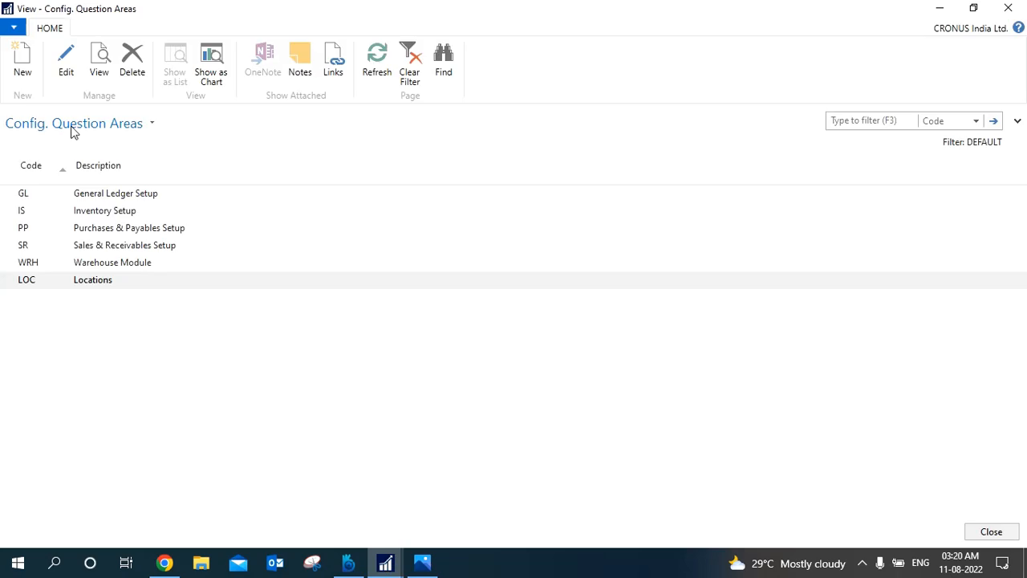
Create a new question area in the DEFAULT questionnaire with code MANUFG and description "Manufacturing Setup".
{"action": "left_click", "coordinate": [21, 76]}
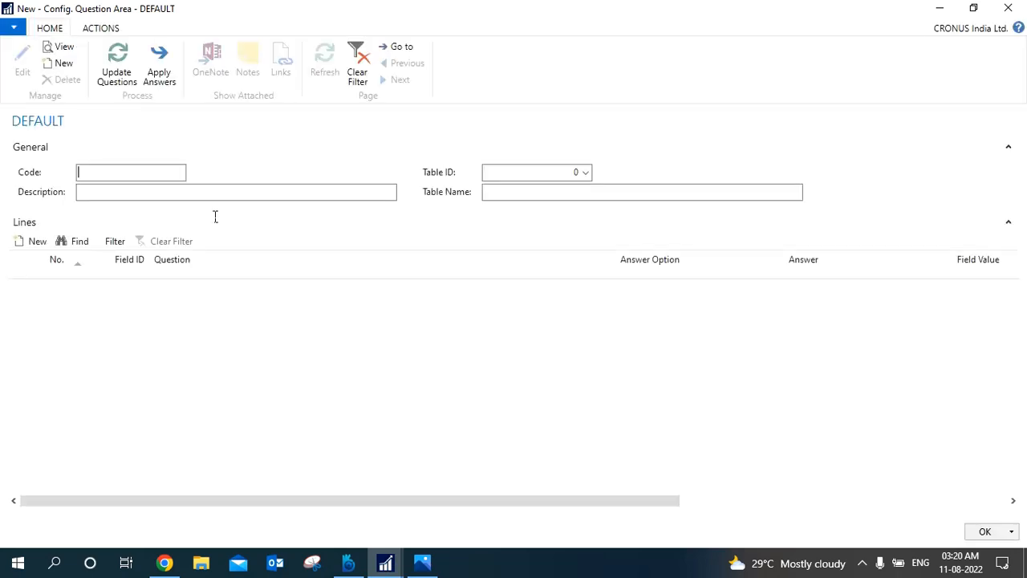
{"action": "type", "text": "manufg"}
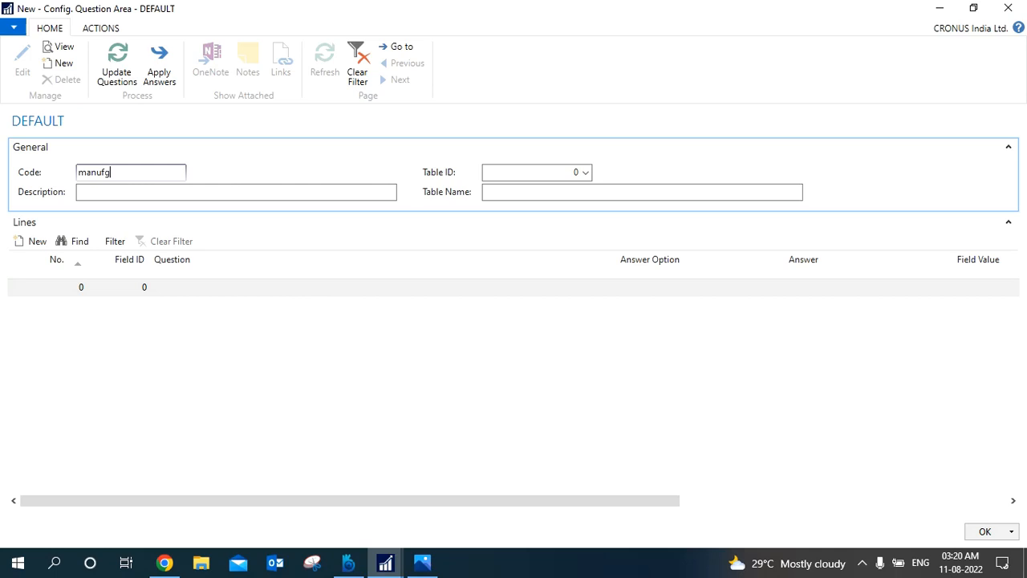
{"action": "left_click", "coordinate": [133, 199]}
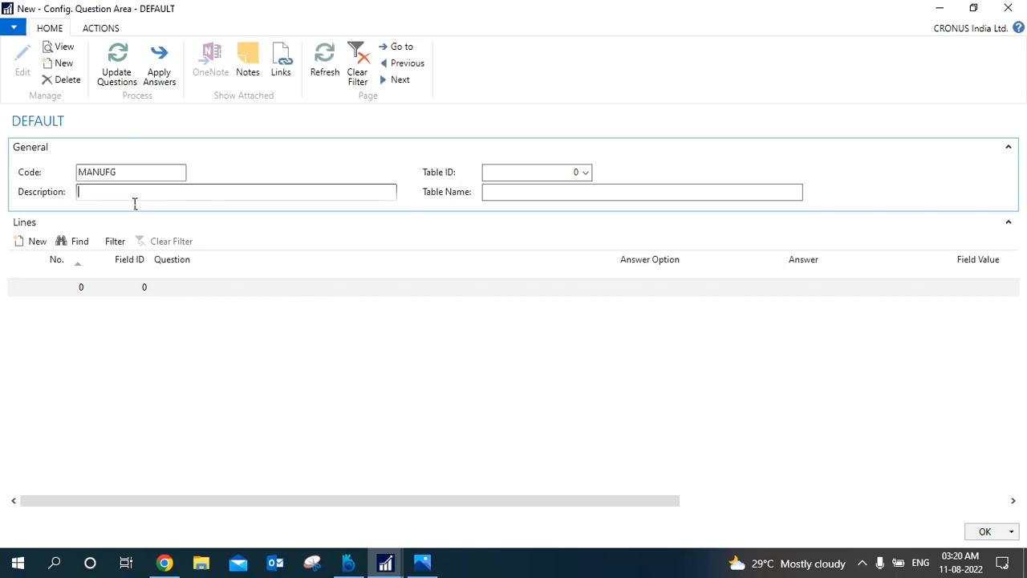
{"action": "type", "text": "Manufacturing Setup"}
Assign the Manufacturing Setup table to the MANUFG question area by filtering the objects by name, and update its questions.
{"action": "left_click", "coordinate": [588, 171]}
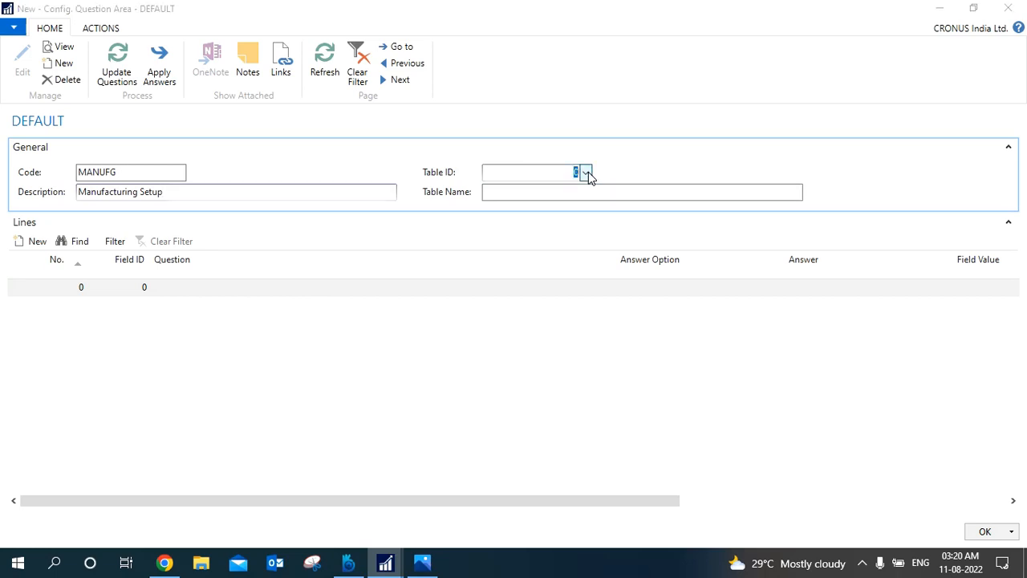
{"action": "left_click", "coordinate": [589, 174]}
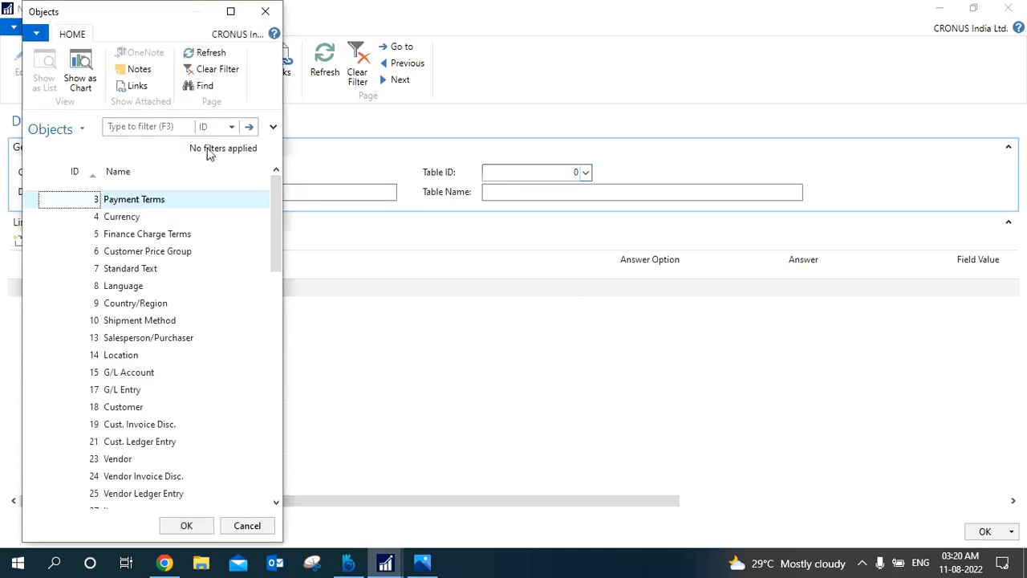
{"action": "left_click", "coordinate": [210, 130]}
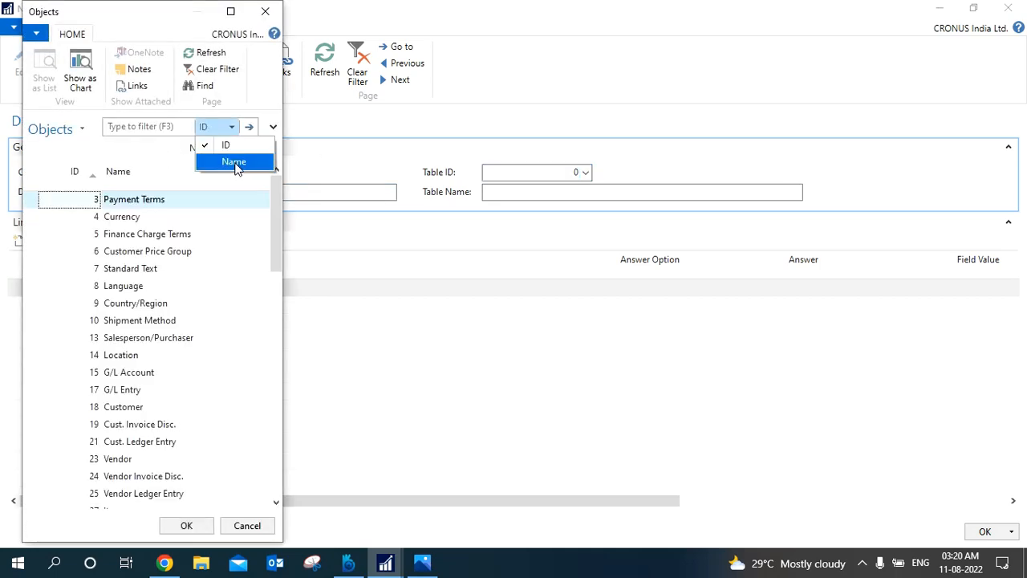
{"action": "left_click", "coordinate": [234, 163]}
{"action": "type", "text": "m"}
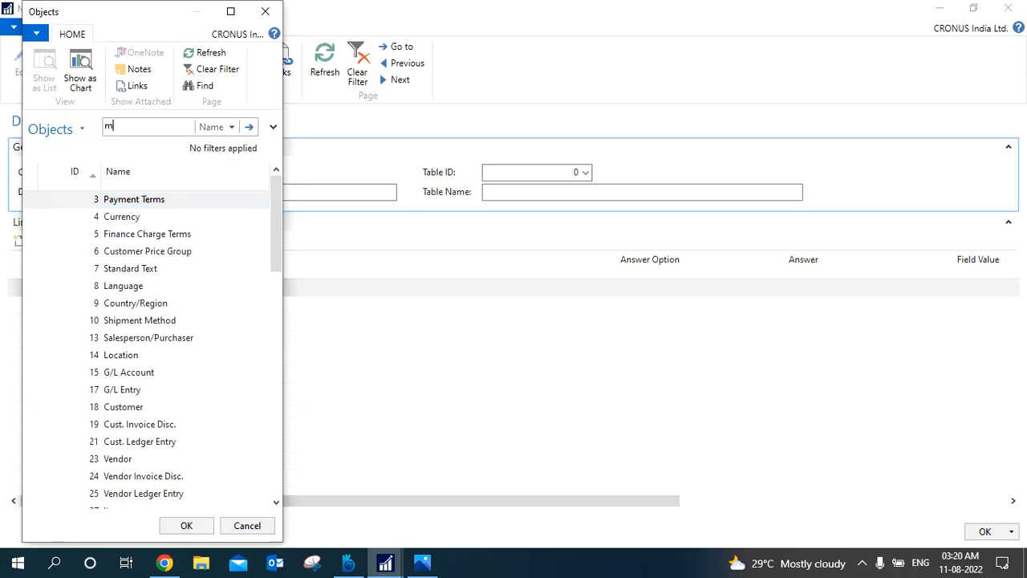
{"action": "type", "text": "anufacturing setup"}
{"action": "left_click", "coordinate": [253, 132]}
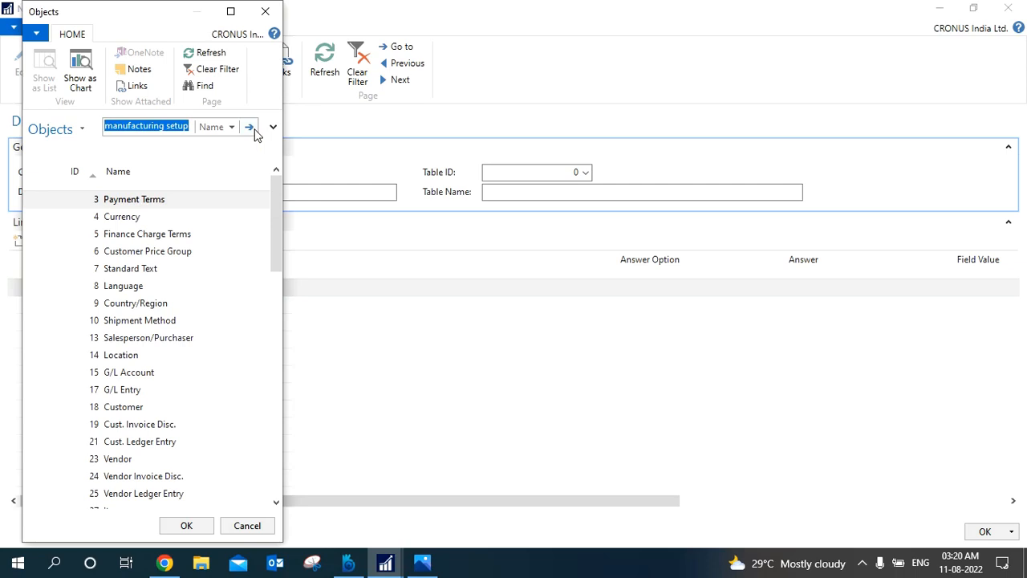
{"action": "left_click", "coordinate": [190, 526]}
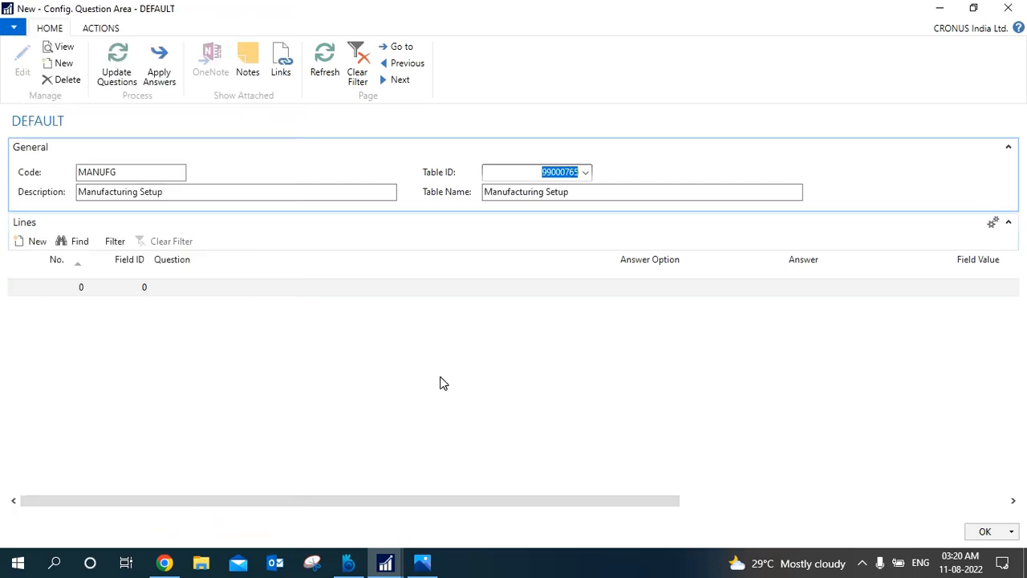
{"action": "left_click", "coordinate": [116, 78]}
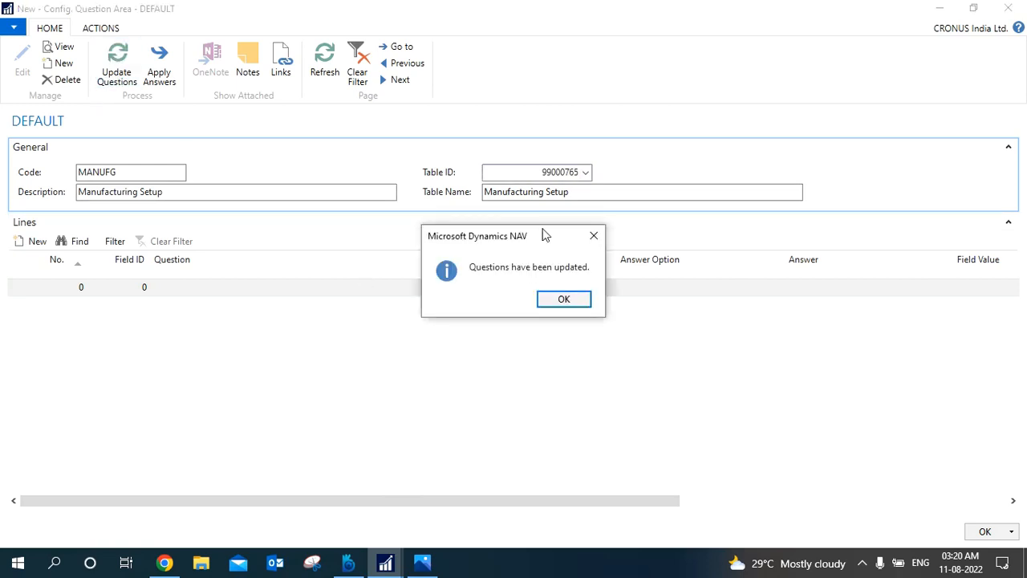
{"action": "left_click", "coordinate": [562, 303]}
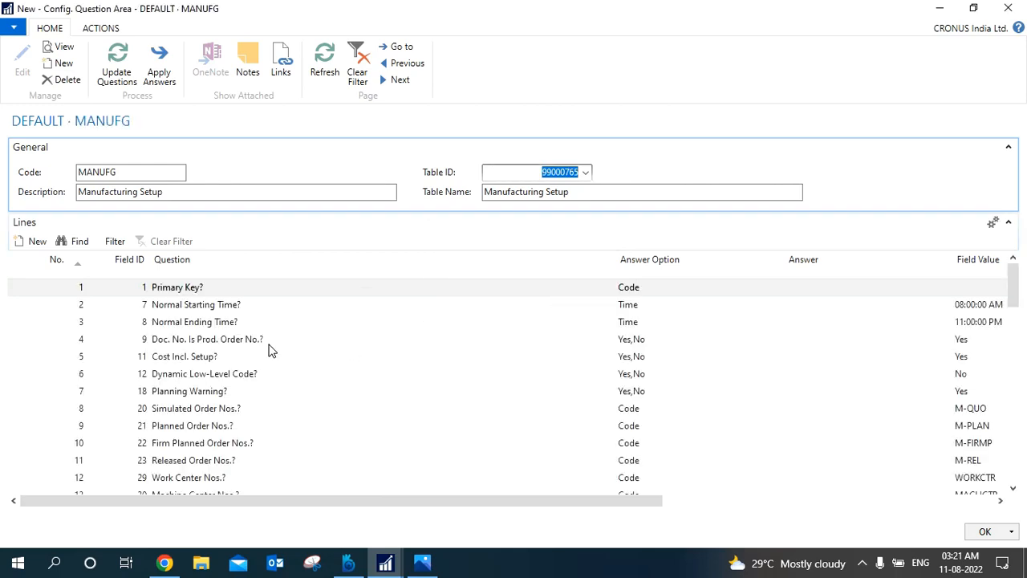
Examine the MANUFG question lines down to Preset Output Quantity, and close the question area and the question areas list.
{"action": "left_click", "coordinate": [321, 392]}
{"action": "key", "text": "Down"}
{"action": "key", "text": "Down"}
{"action": "key", "text": "Down"}
{"action": "key", "text": "Down"}
{"action": "key", "text": "Down"}
{"action": "key", "text": "Down"}
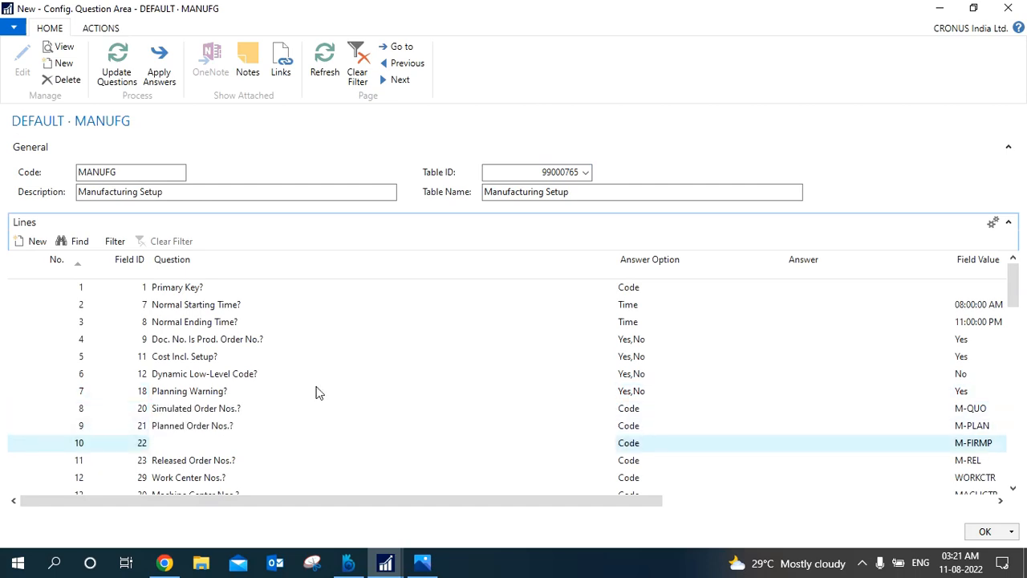
{"action": "key", "text": "Down"}
{"action": "key", "text": "Down"}
{"action": "key", "text": "Down"}
{"action": "key", "text": "Down"}
{"action": "key", "text": "Down"}
{"action": "key", "text": "Down"}
{"action": "key", "text": "Down"}
{"action": "key", "text": "Down"}
{"action": "key", "text": "Down"}
{"action": "key", "text": "Down"}
{"action": "key", "text": "Down"}
{"action": "key", "text": "Down"}
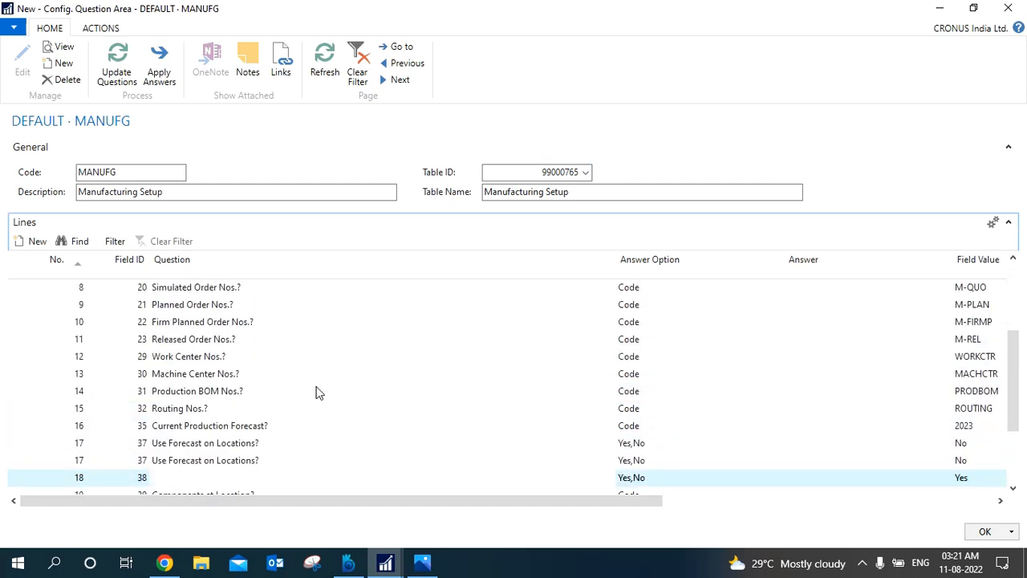
{"action": "key", "text": "Down"}
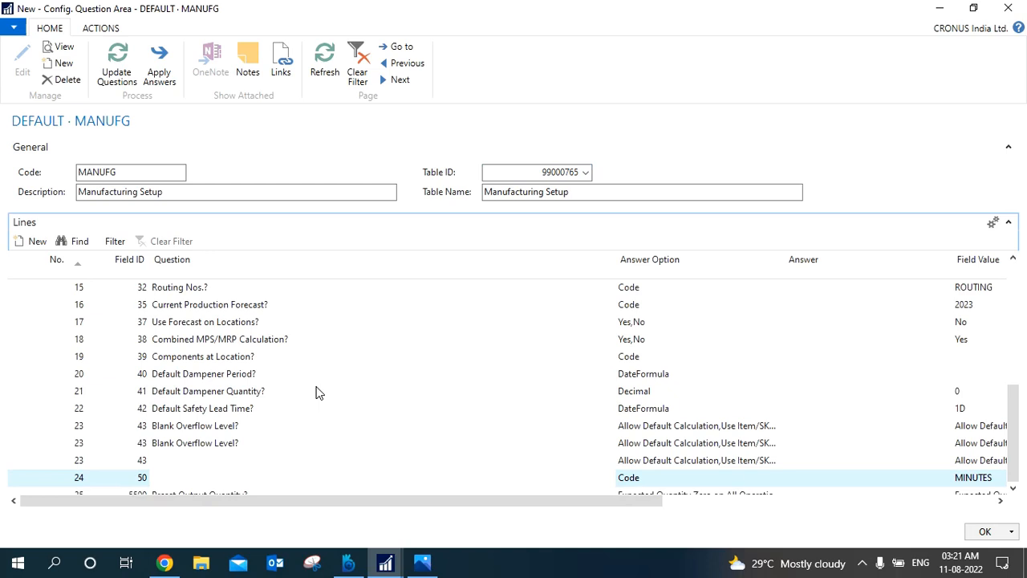
{"action": "key", "text": "Down"}
{"action": "key", "text": "Down"}
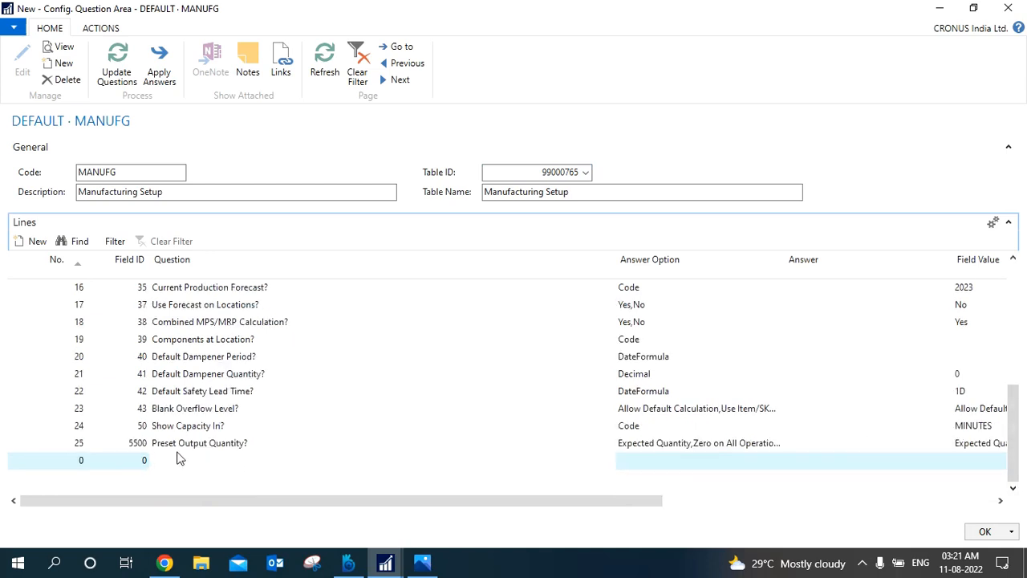
{"action": "left_click", "coordinate": [57, 445]}
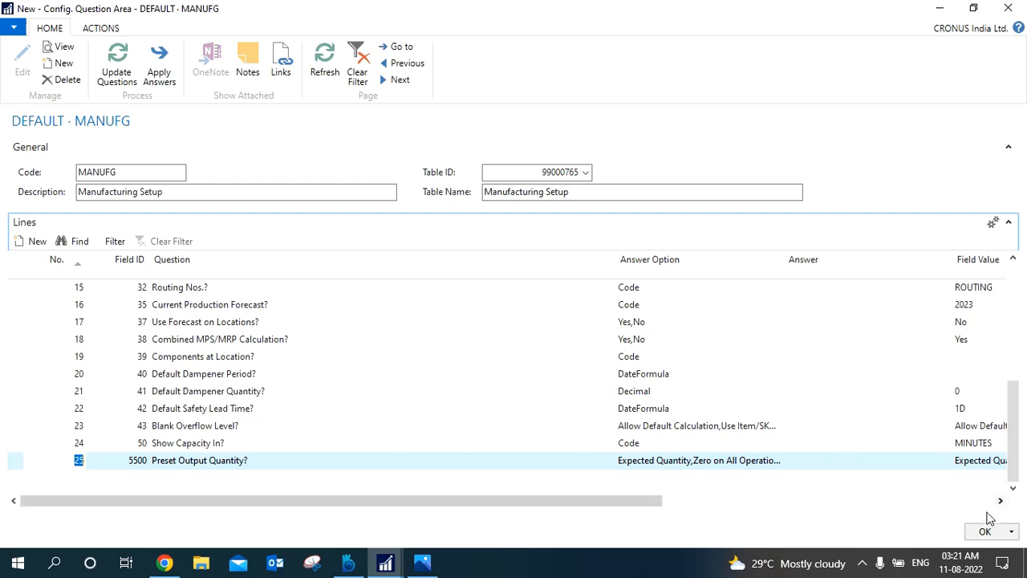
{"action": "left_click", "coordinate": [985, 532]}
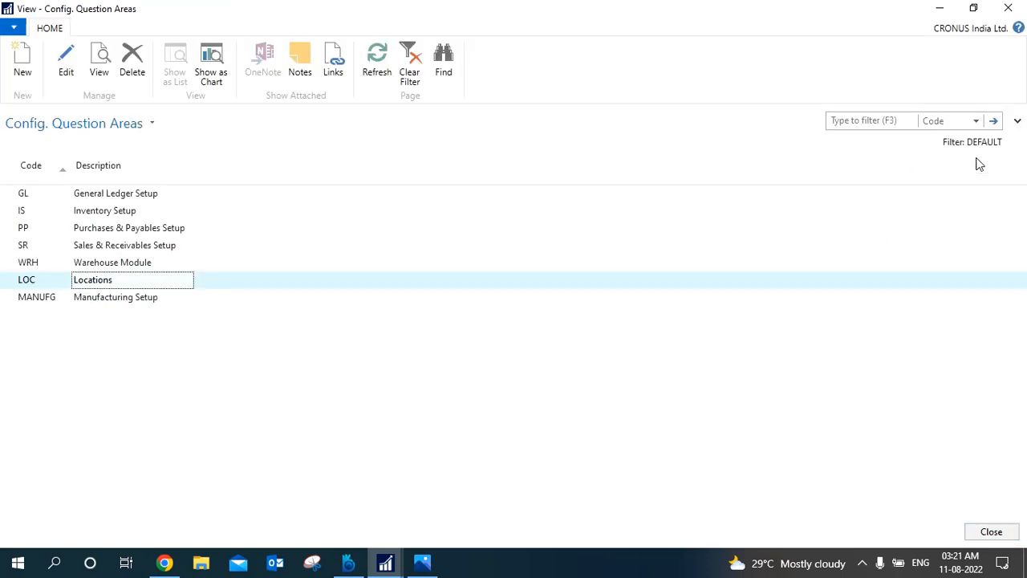
{"action": "left_click", "coordinate": [1008, 8]}
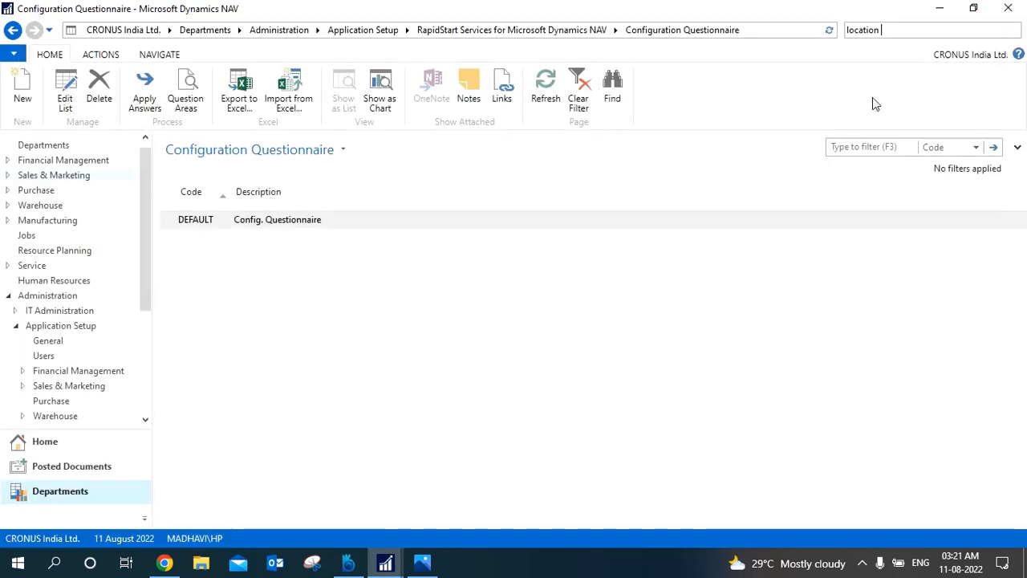
Find and open the Manufacturing Setup page, review its fields, and return to the Configuration Questionnaire window.
{"action": "key", "text": "BackSpace"}
{"action": "key", "text": "BackSpace"}
{"action": "key", "text": "BackSpace"}
{"action": "key", "text": "BackSpace"}
{"action": "key", "text": "BackSpace"}
{"action": "key", "text": "BackSpace"}
{"action": "key", "text": "BackSpace"}
{"action": "key", "text": "BackSpace"}
{"action": "type", "text": "manufacur"}
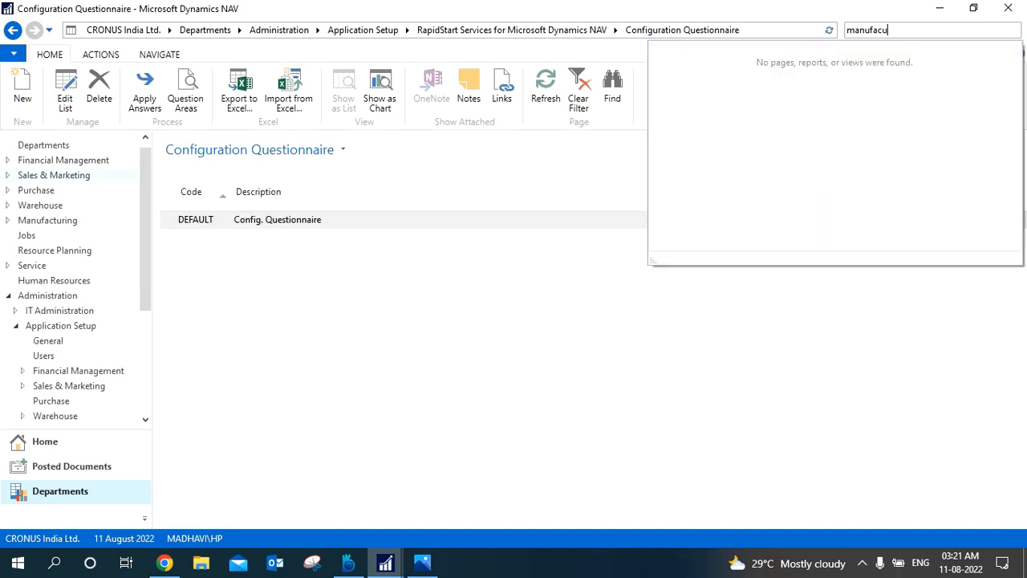
{"action": "key", "text": "BackSpace"}
{"action": "type", "text": "t"}
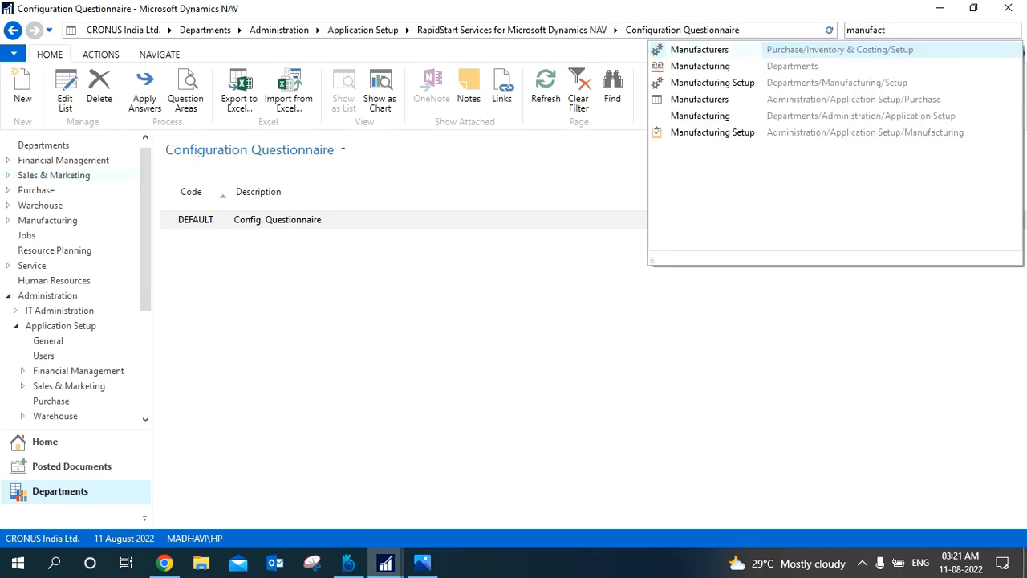
{"action": "left_click", "coordinate": [736, 87]}
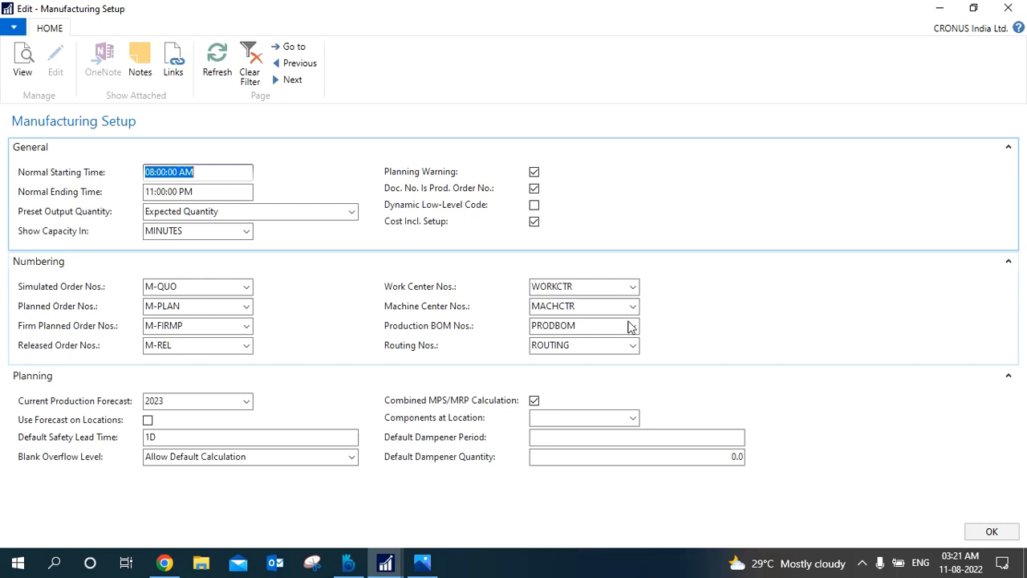
{"action": "left_click", "coordinate": [388, 564]}
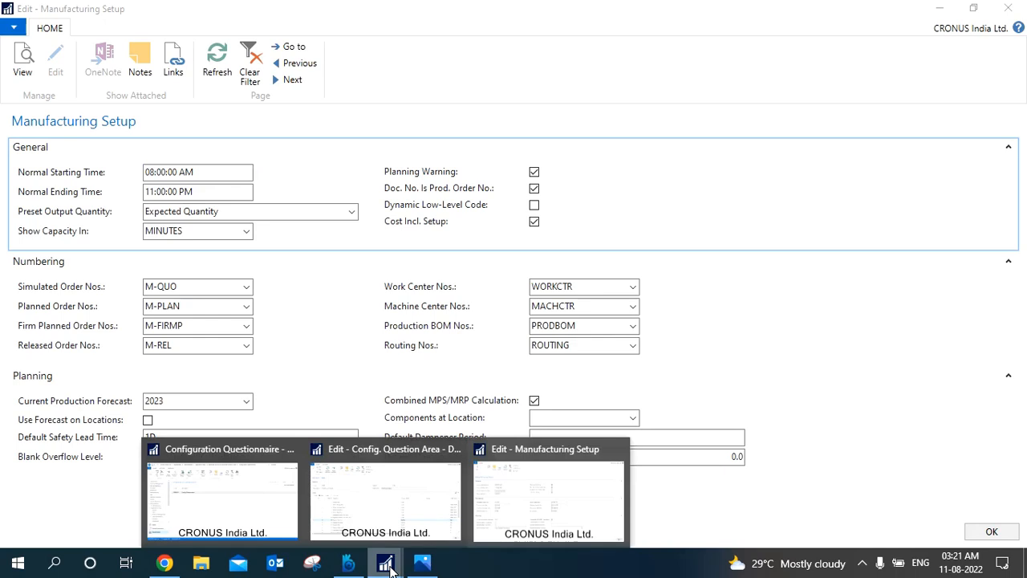
{"action": "left_click", "coordinate": [250, 519]}
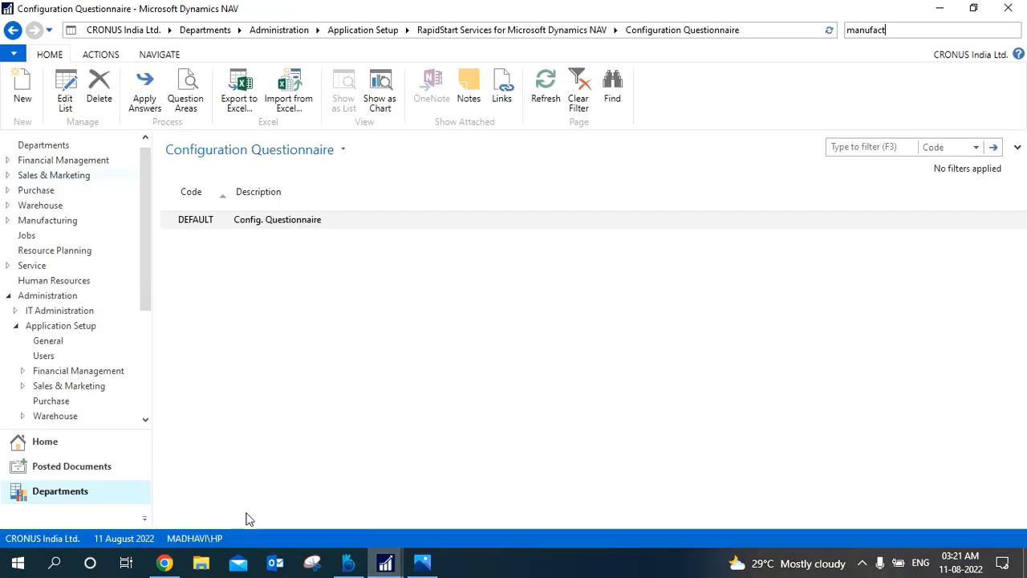
Switch to Chrome and review the search results on the questionnaire method of data collection for implementing Navision and Business Central.
{"action": "left_click", "coordinate": [165, 564]}
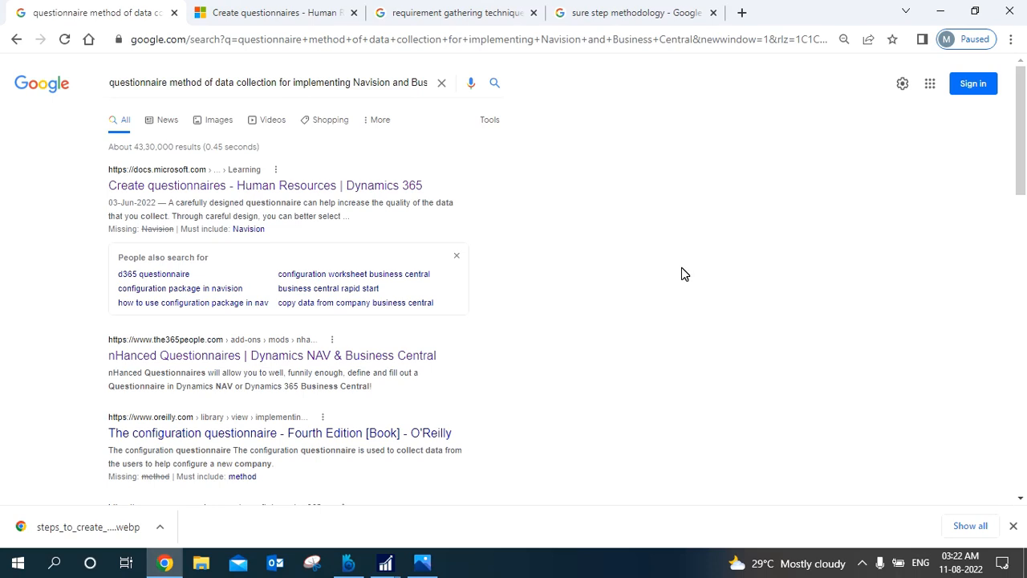
{"action": "left_click", "coordinate": [277, 82]}
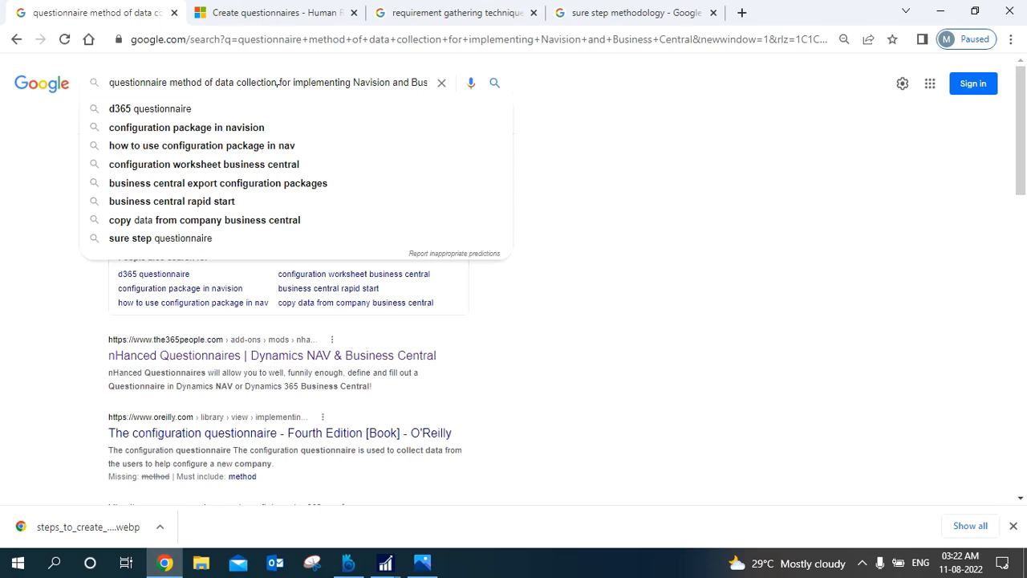
{"action": "left_click", "coordinate": [776, 209]}
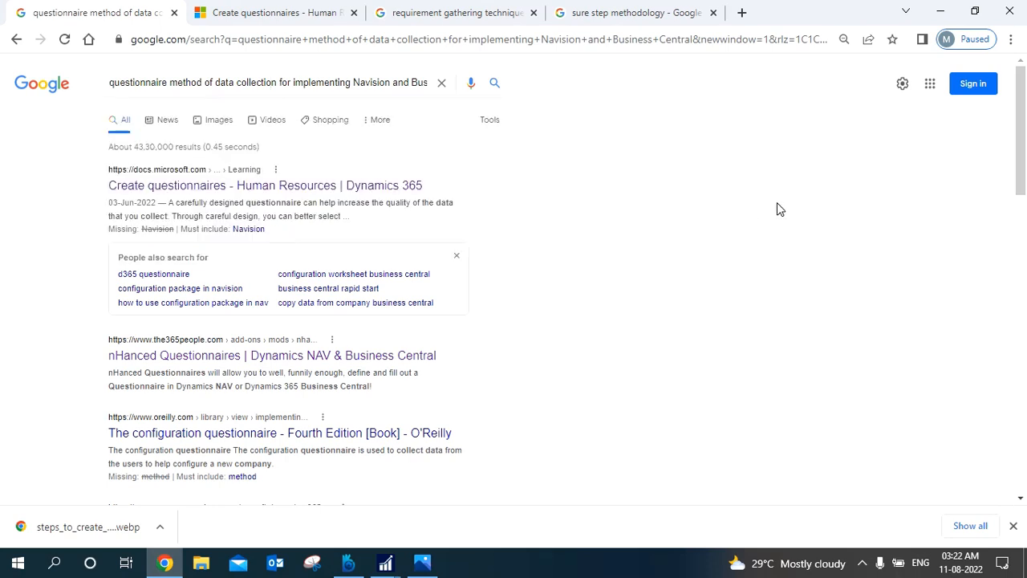
{"action": "left_click", "coordinate": [386, 92]}
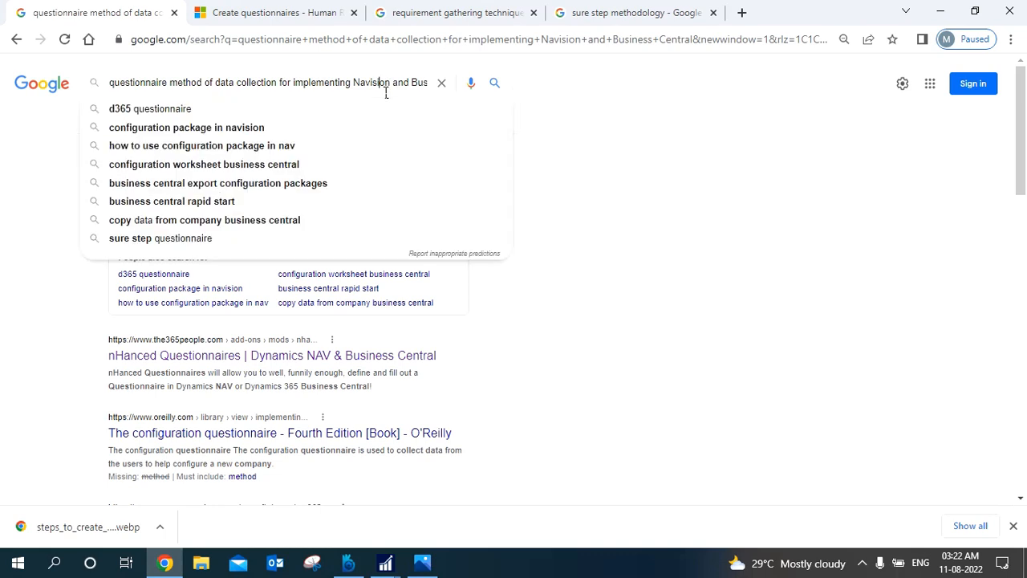
{"action": "left_click", "coordinate": [704, 310]}
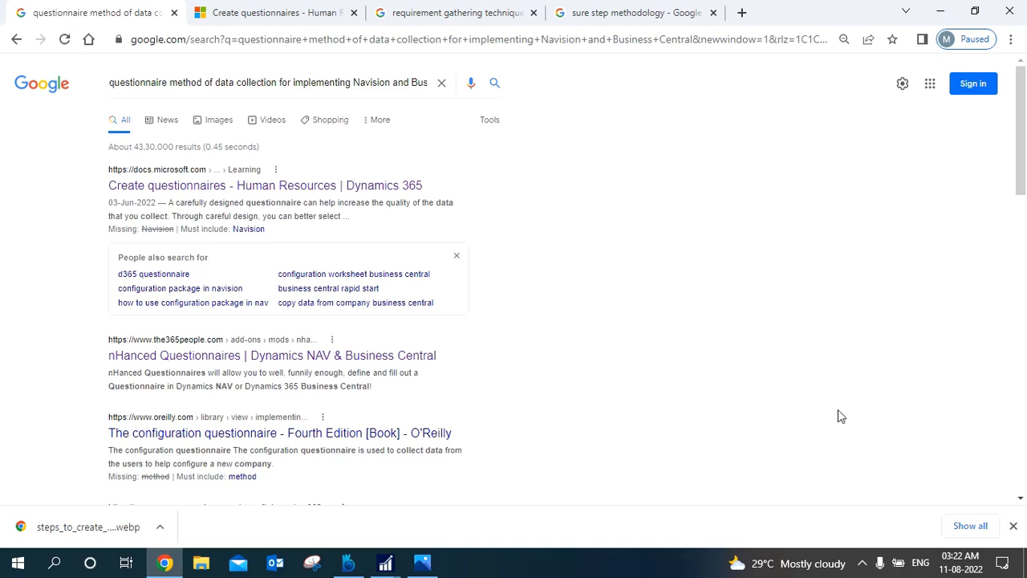
{"action": "left_click", "coordinate": [1014, 526]}
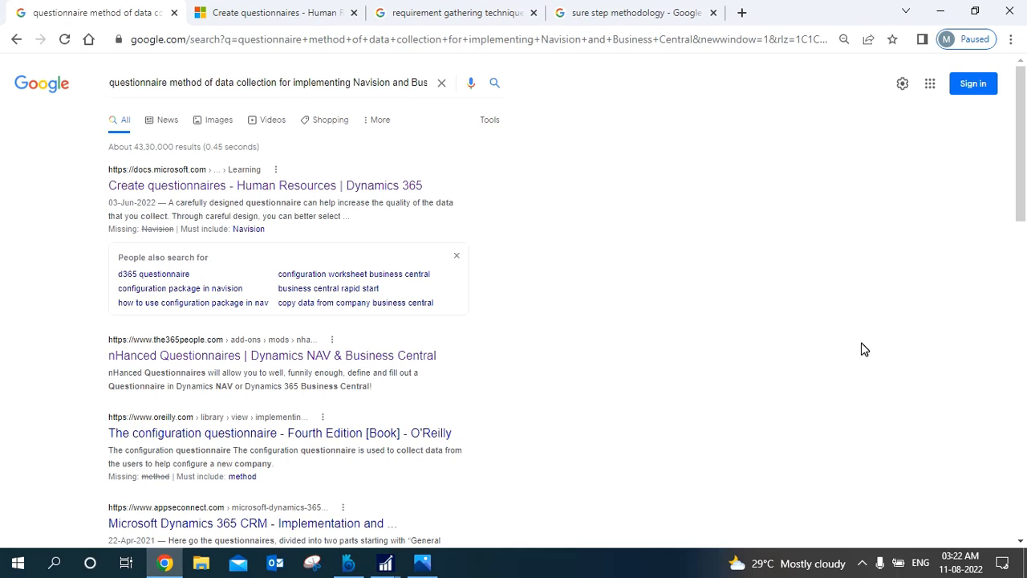
Read the Microsoft Docs article "Create questionnaires" from its introduction down to the notes on result groups.
{"action": "left_click", "coordinate": [237, 9]}
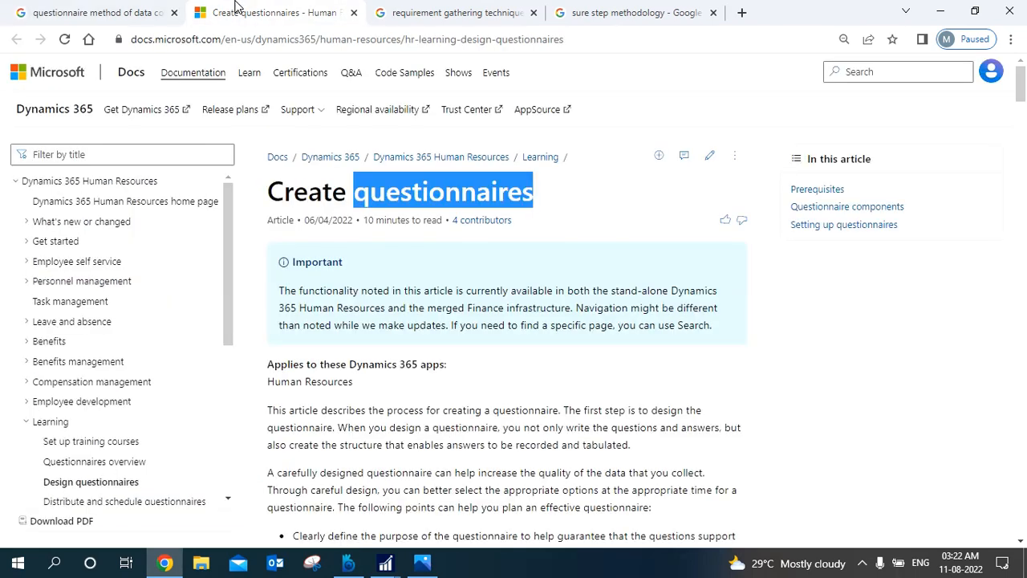
{"action": "left_click", "coordinate": [868, 395]}
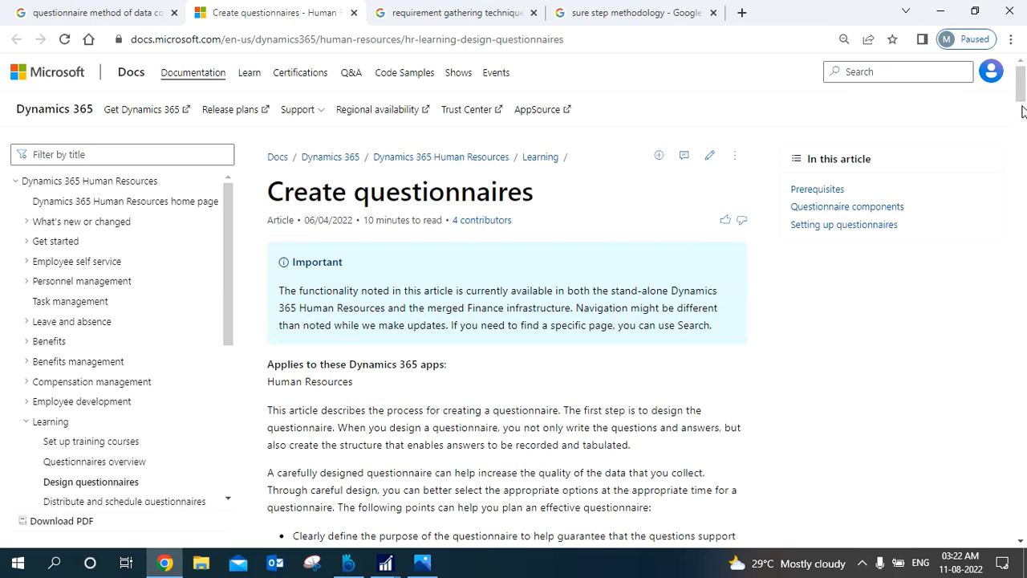
{"action": "left_click_drag", "start_coordinate": [1021, 94], "coordinate": [1024, 403]}
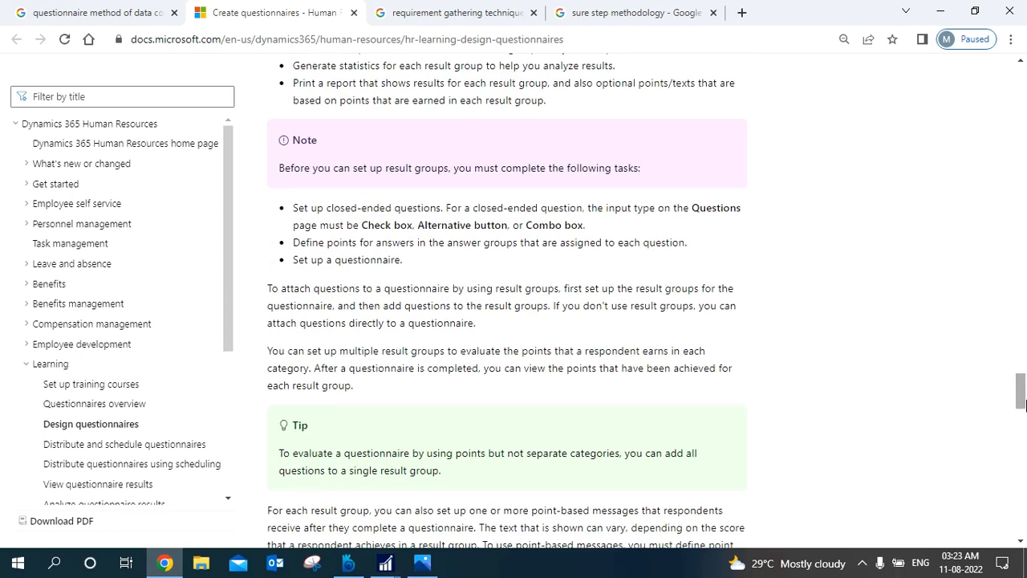
Review the search results for requirement gathering techniques and sure step methodology, and switch back to the Configuration Questionnaire in Dynamics NAV.
{"action": "left_click", "coordinate": [458, 10]}
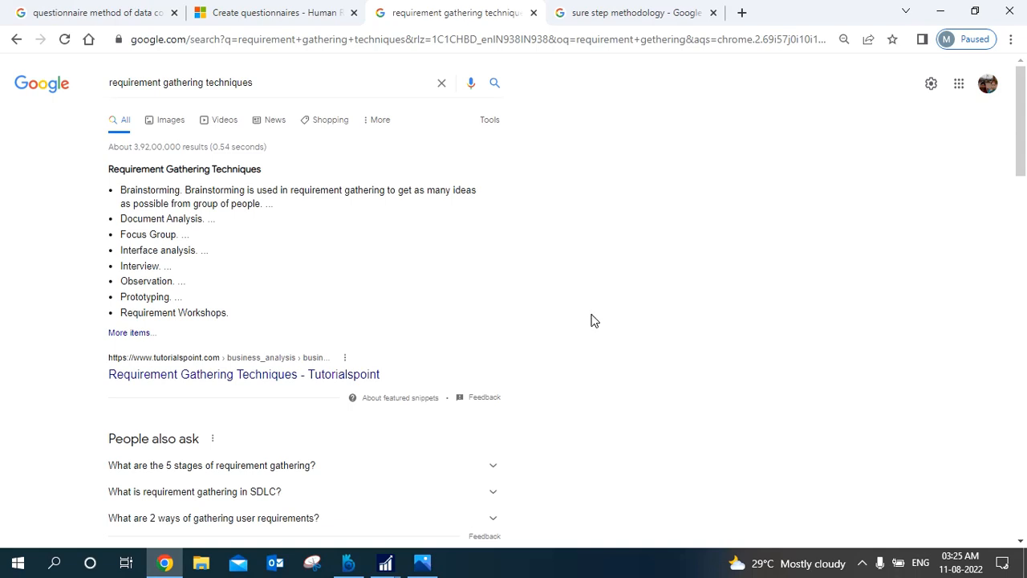
{"action": "left_click", "coordinate": [619, 10]}
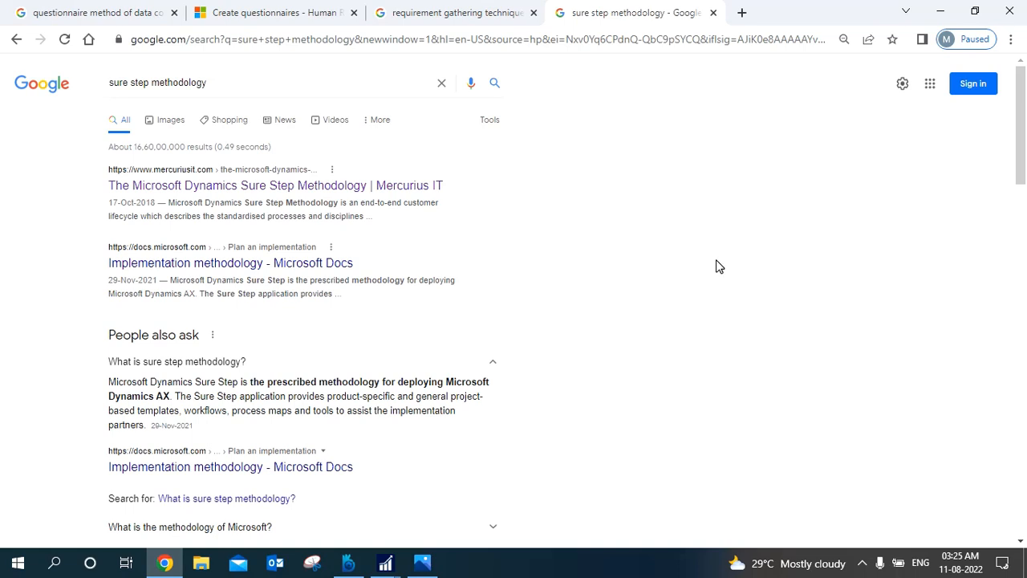
{"action": "left_click", "coordinate": [385, 564]}
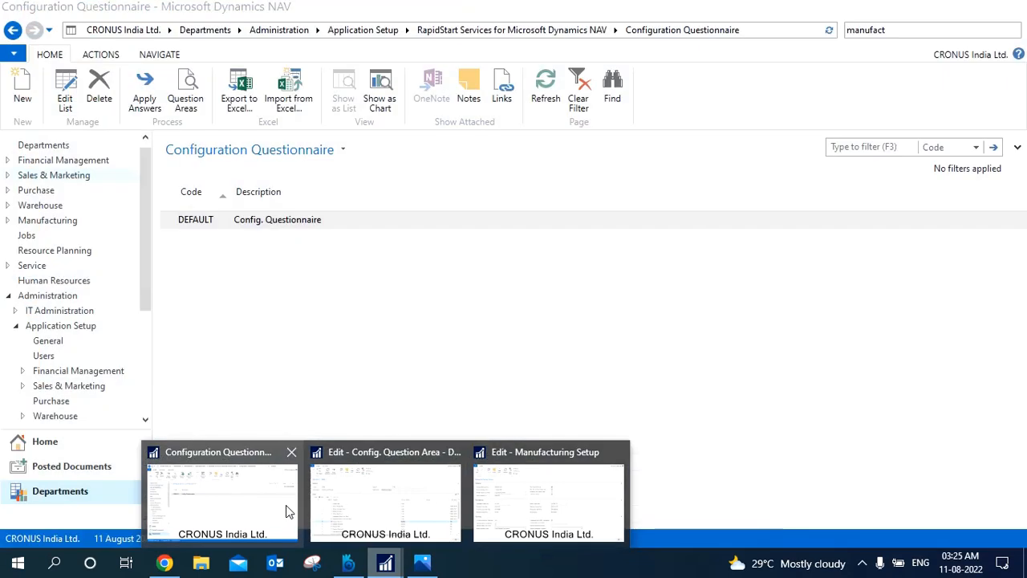
{"action": "left_click", "coordinate": [286, 509]}
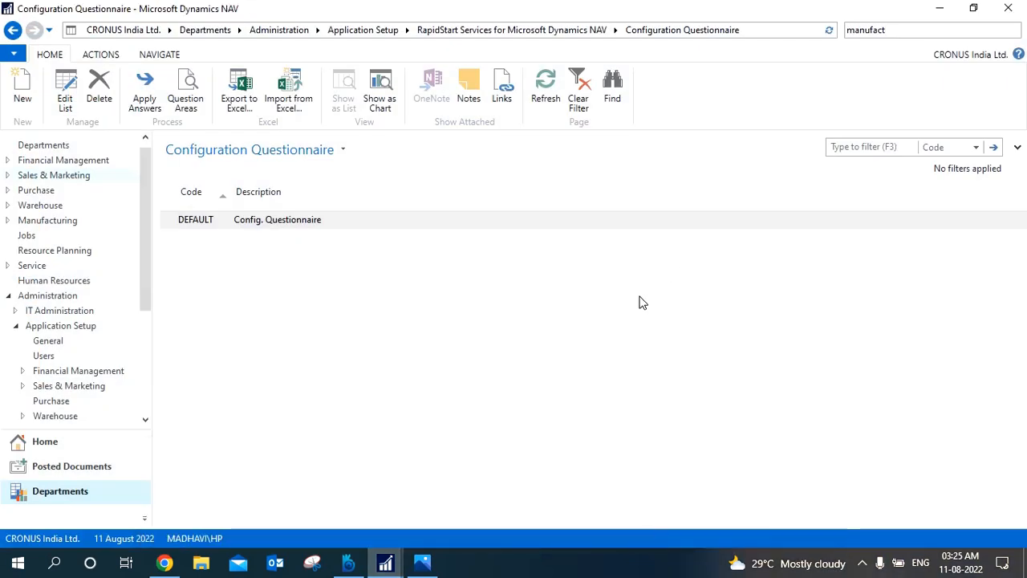
{"action": "left_click", "coordinate": [762, 36]}
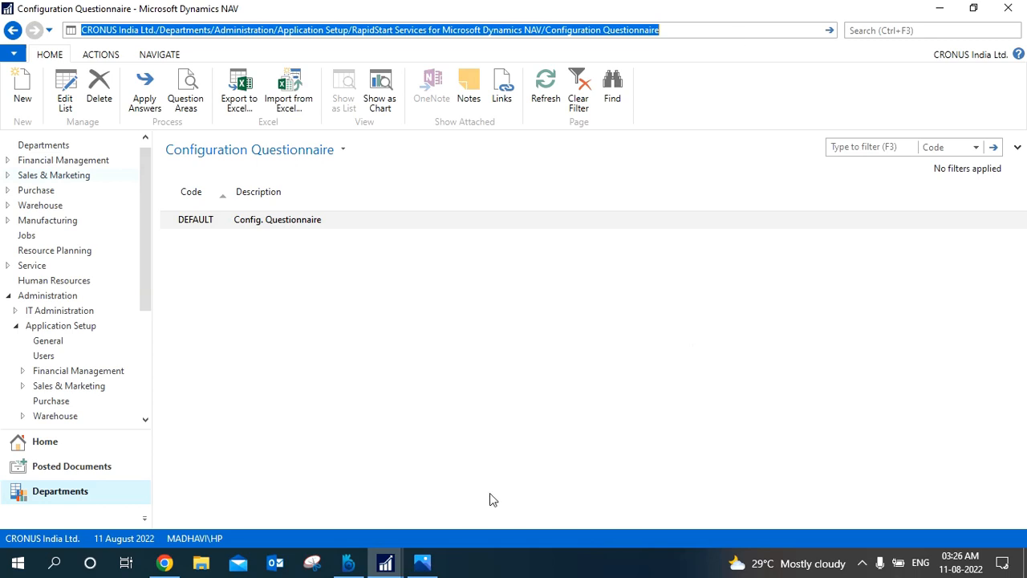
{"action": "left_click", "coordinate": [350, 568]}
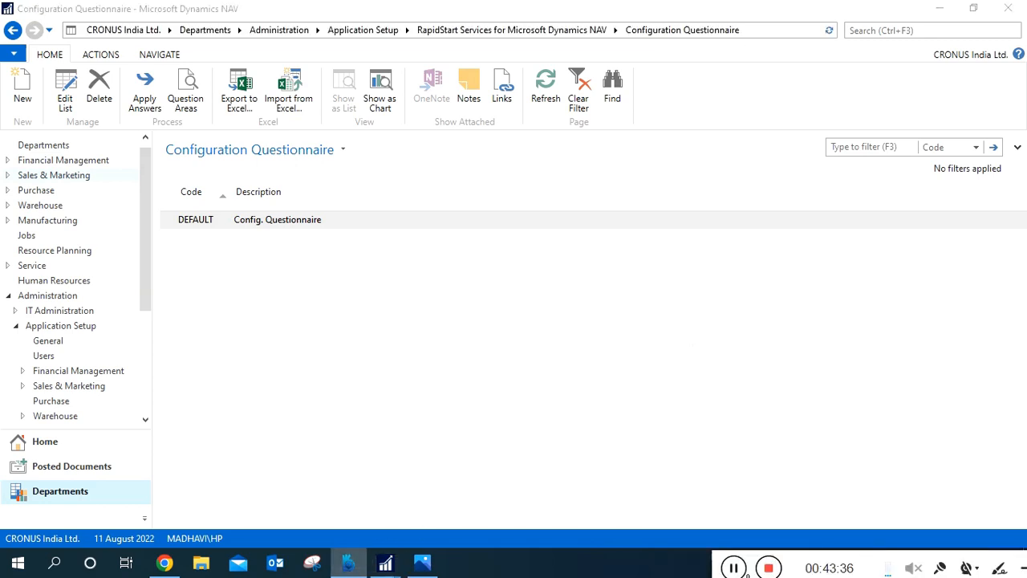